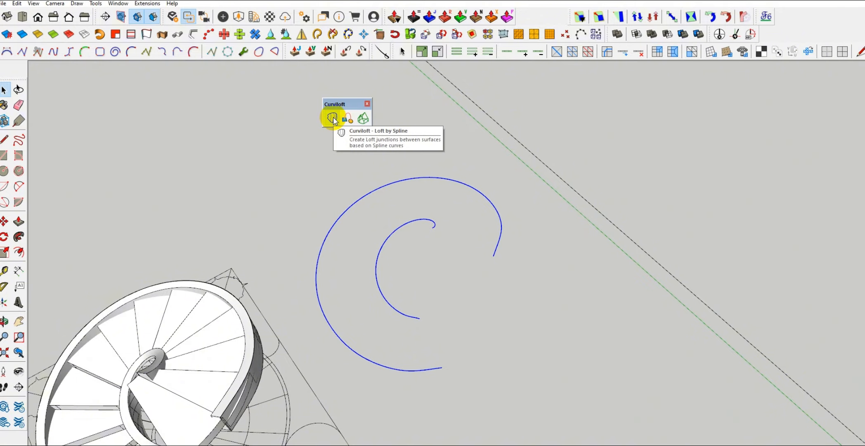
# Start a Loft by Spline between the two selected spiral curves to build the staircase's underside surface.
pyautogui.click(333, 118)
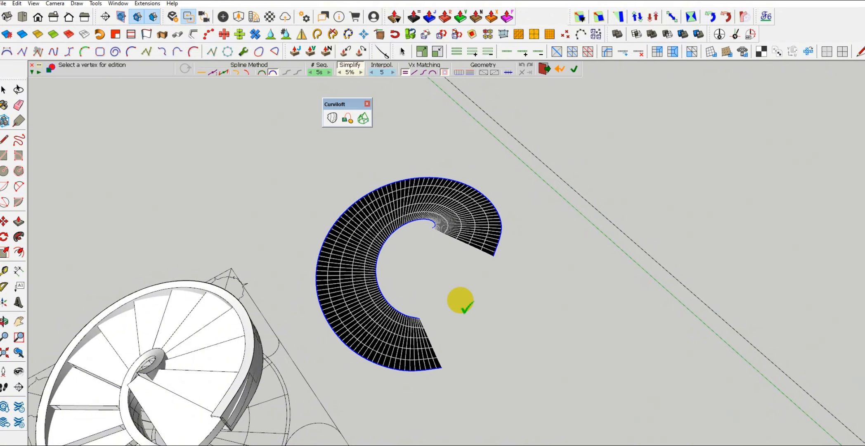
pyautogui.press('Escape')
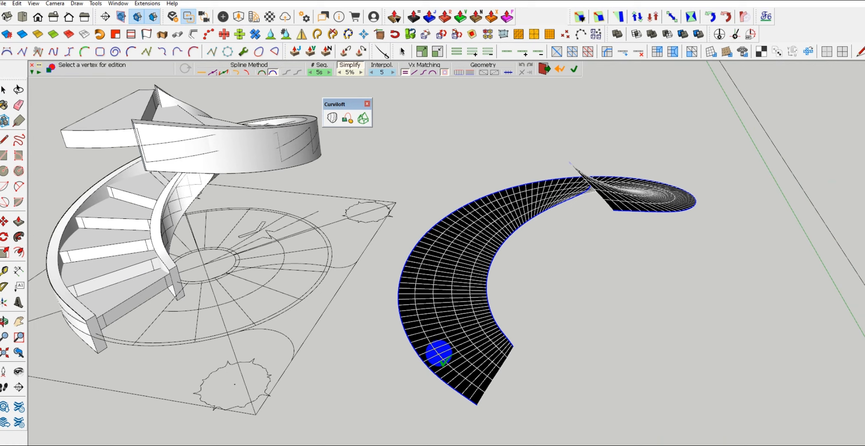
pyautogui.click(465, 330)
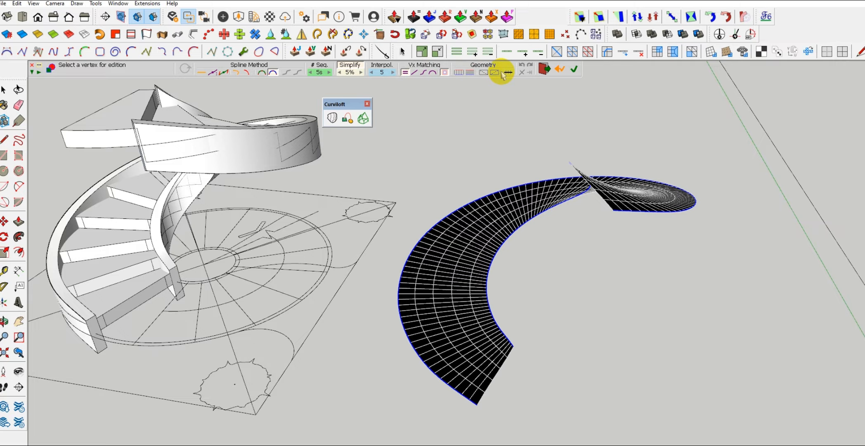
pyautogui.moveTo(474, 258); pyautogui.dragTo(492, 276, button='middle')
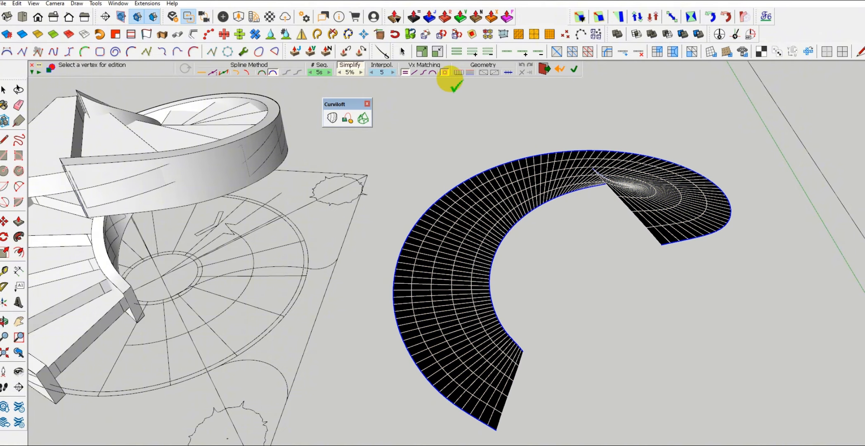
# Switch the loft's vertex matching through the linear and spline-type options to a non-linear method.
pyautogui.click(416, 73)
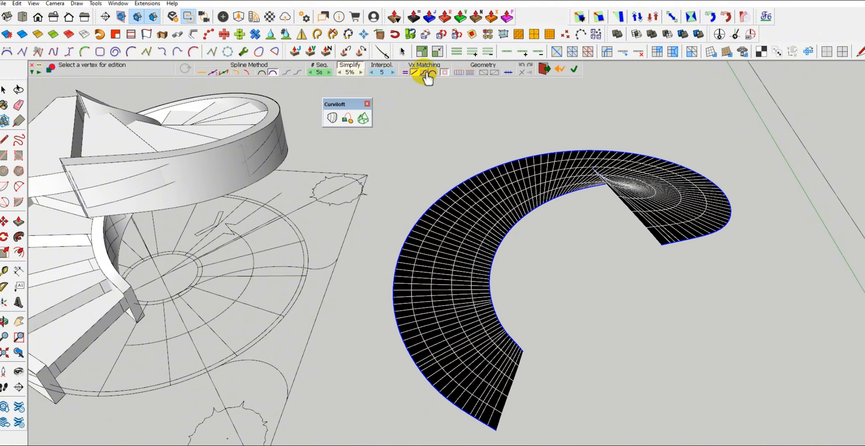
pyautogui.click(424, 73)
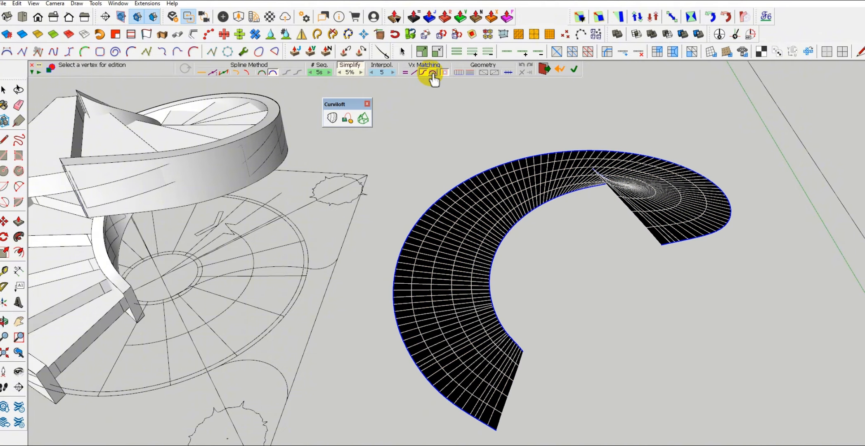
pyautogui.click(425, 74)
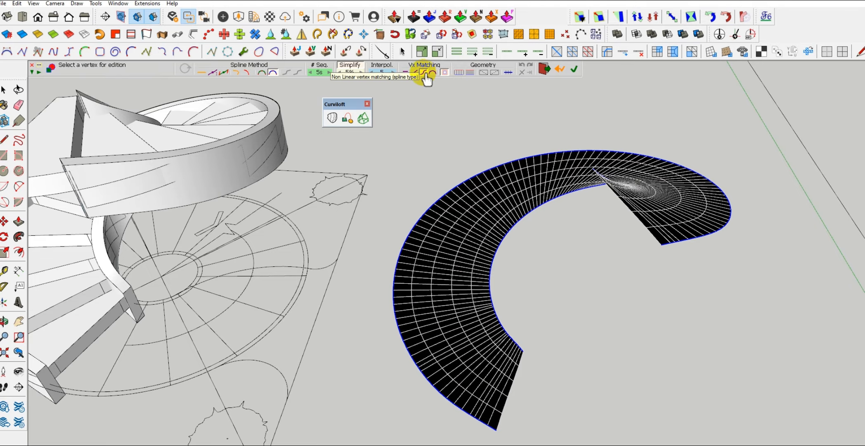
pyautogui.click(491, 381)
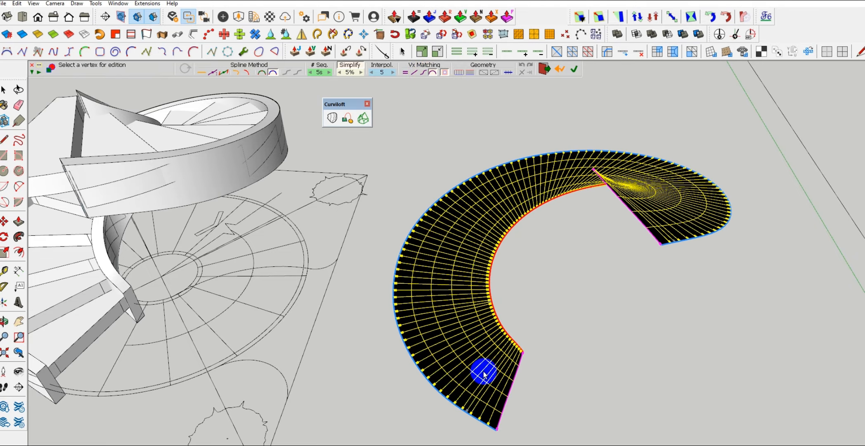
pyautogui.click(423, 85)
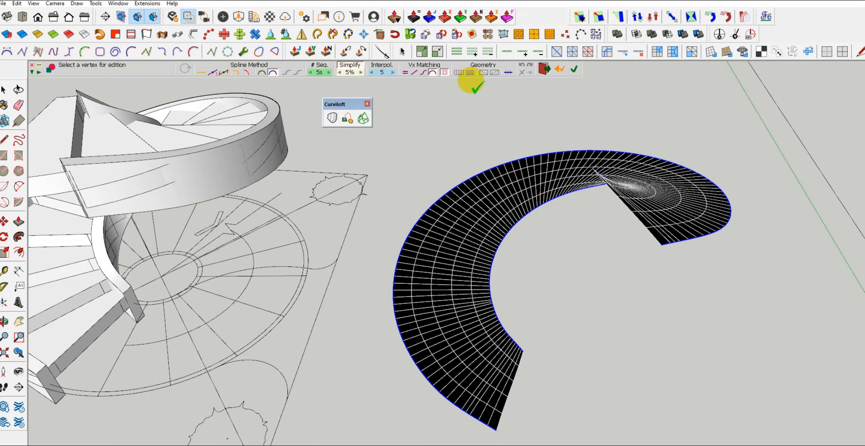
# Preview the loft as junction edges only and as intermediate edges only, restoring the faces after each.
pyautogui.click(461, 74)
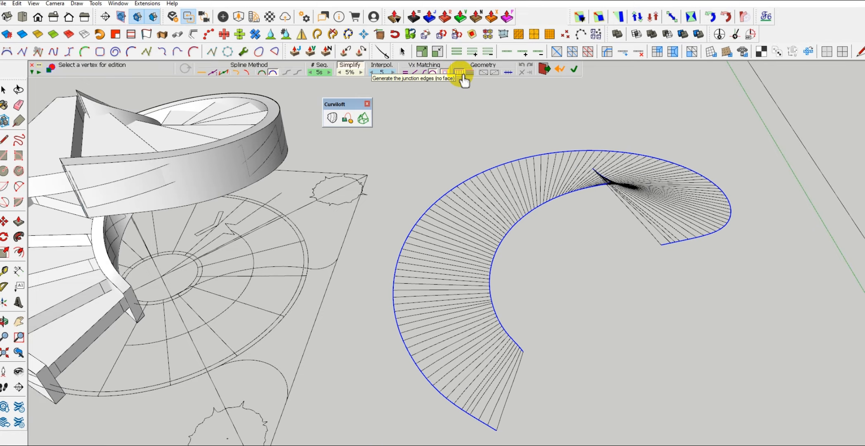
pyautogui.click(463, 77)
pyautogui.click(470, 73)
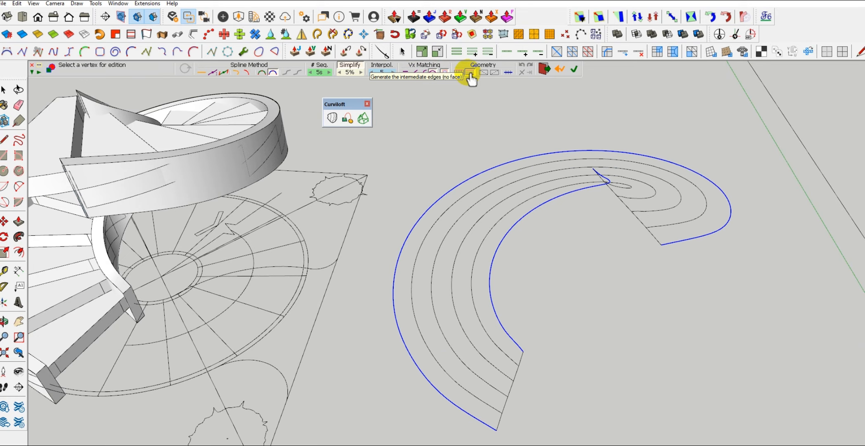
pyautogui.click(469, 73)
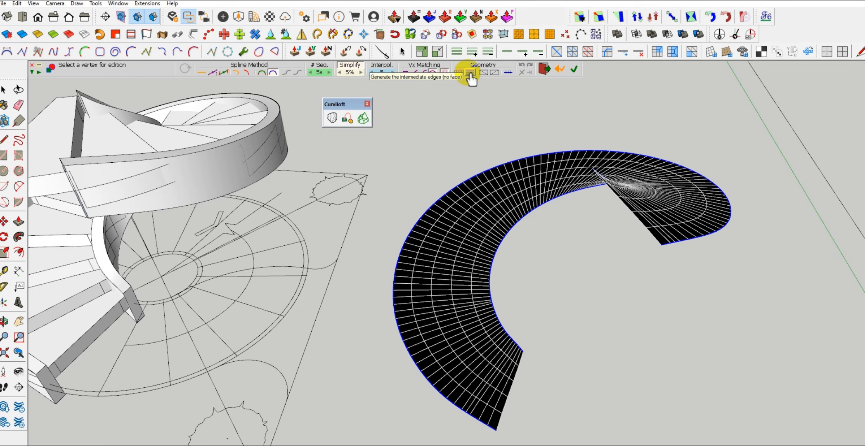
pyautogui.moveTo(454, 290); pyautogui.dragTo(394, 307, button='middle')
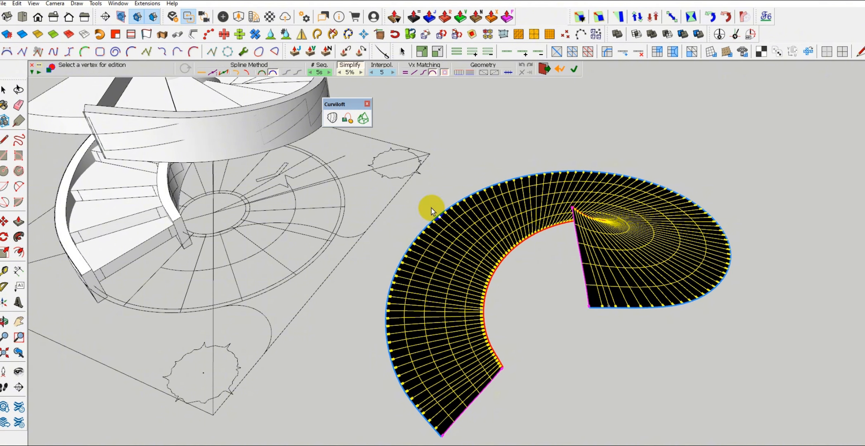
pyautogui.click(471, 73)
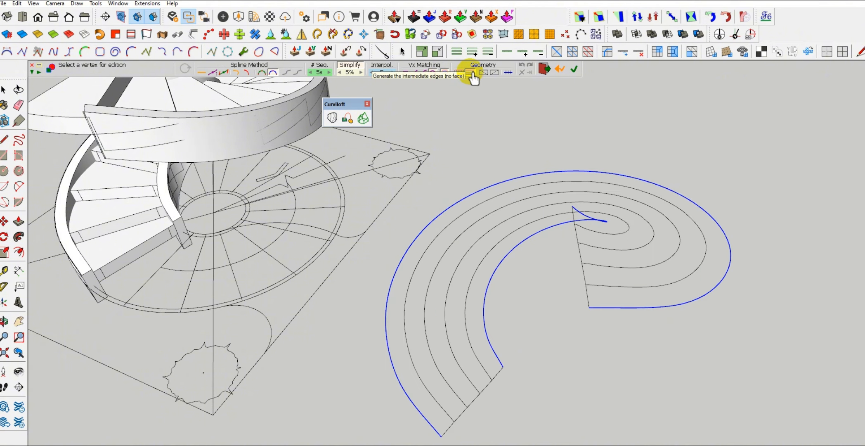
pyautogui.click(471, 75)
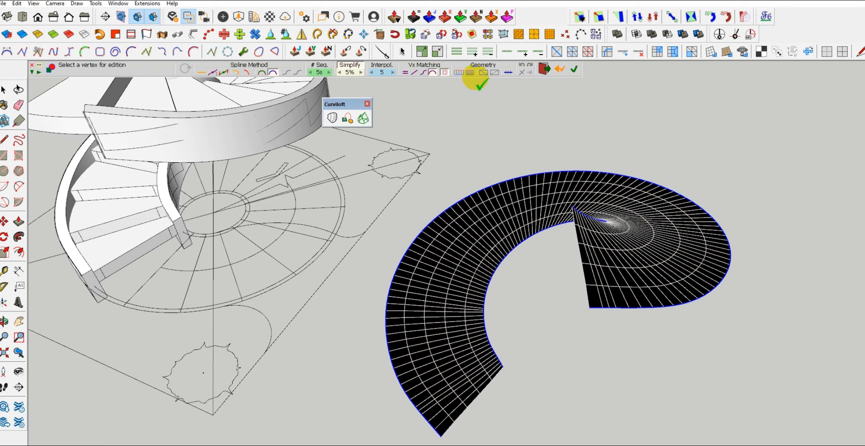
pyautogui.click(464, 75)
pyautogui.moveTo(508, 198)
pyautogui.mouseDown(button='middle')
pyautogui.moveTo(521, 241)
pyautogui.moveTo(392, 246)
pyautogui.moveTo(416, 154)
pyautogui.moveTo(440, 224)
pyautogui.moveTo(419, 290)
pyautogui.moveTo(483, 277)
pyautogui.mouseUp(button='middle')
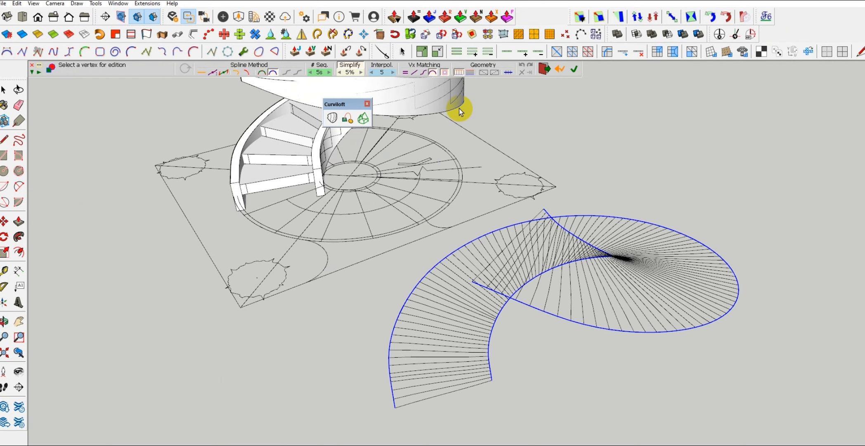
pyautogui.click(459, 73)
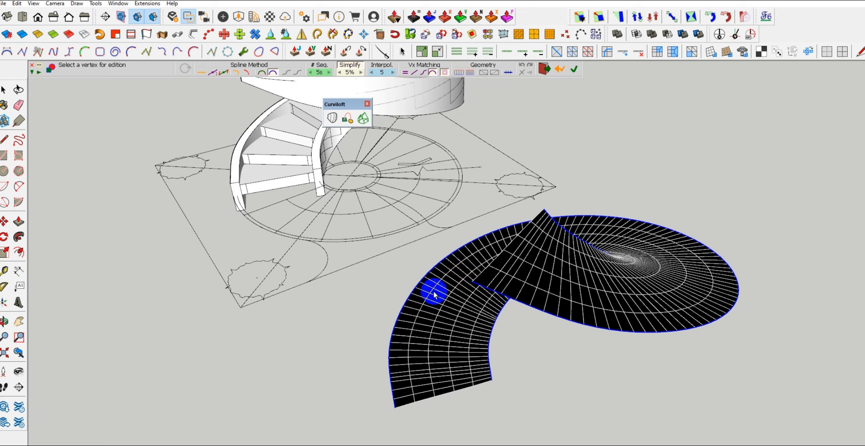
# Validate the loft to generate the spiral surface between the two curves.
pyautogui.moveTo(435, 289); pyautogui.dragTo(425, 245, button='middle')
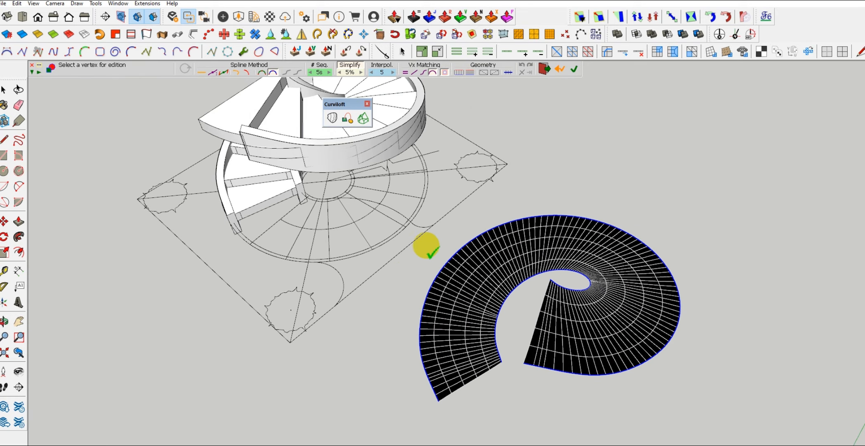
pyautogui.click(574, 68)
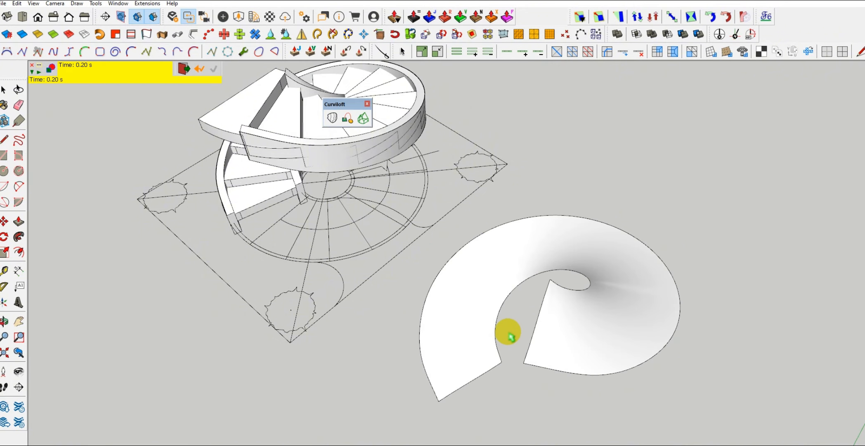
pyautogui.moveTo(511, 338); pyautogui.dragTo(560, 312, button='middle')
# Move the lofted surface by its lower outer corner onto the bottom inner corner of the staircase's outer stringer.
pyautogui.click(491, 336)
pyautogui.scroll(3, 525, 358)
pyautogui.scroll(3, 525, 358)
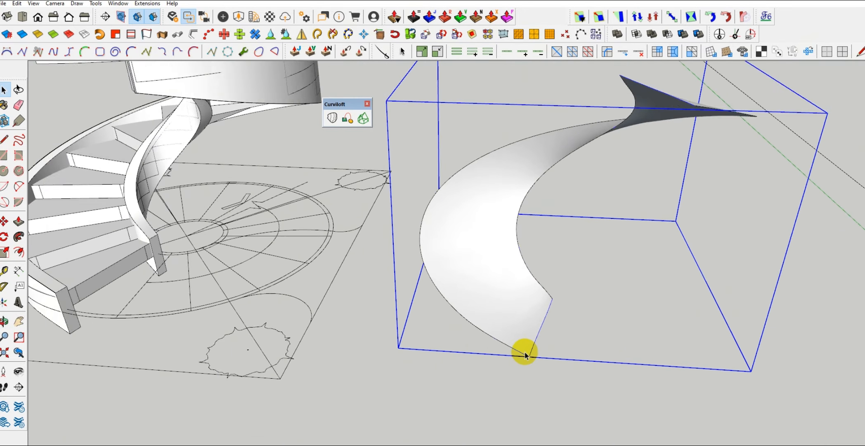
pyautogui.moveTo(525, 359); pyautogui.dragTo(430, 339, button='middle')
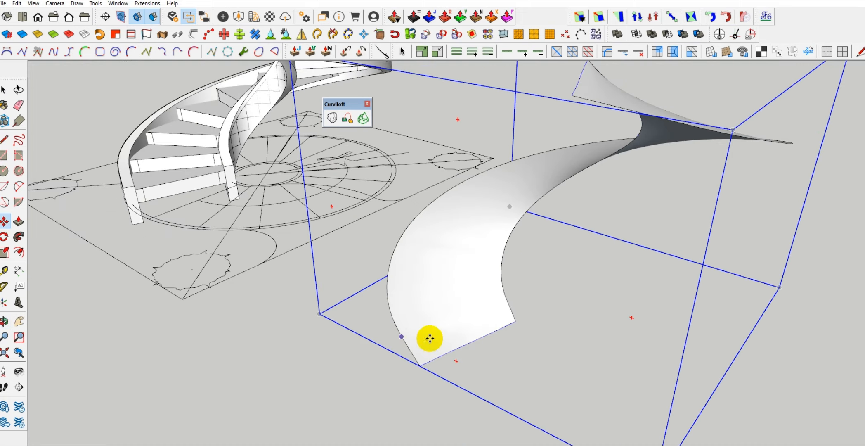
pyautogui.press('space')
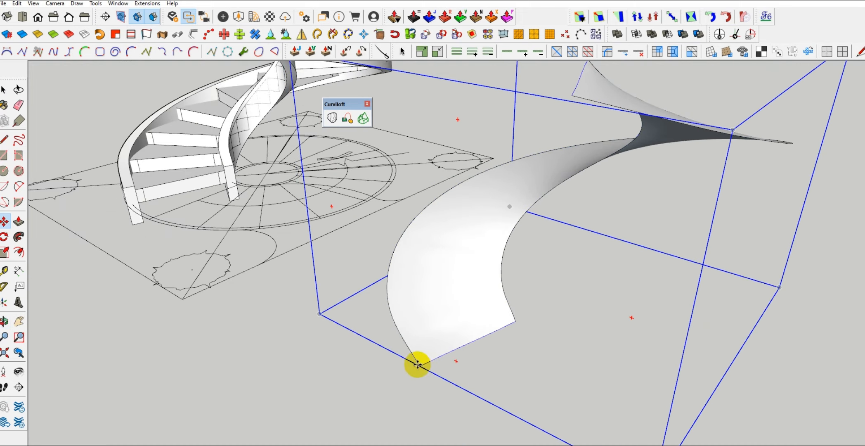
pyautogui.click(418, 364)
pyautogui.scroll(6, 137, 217)
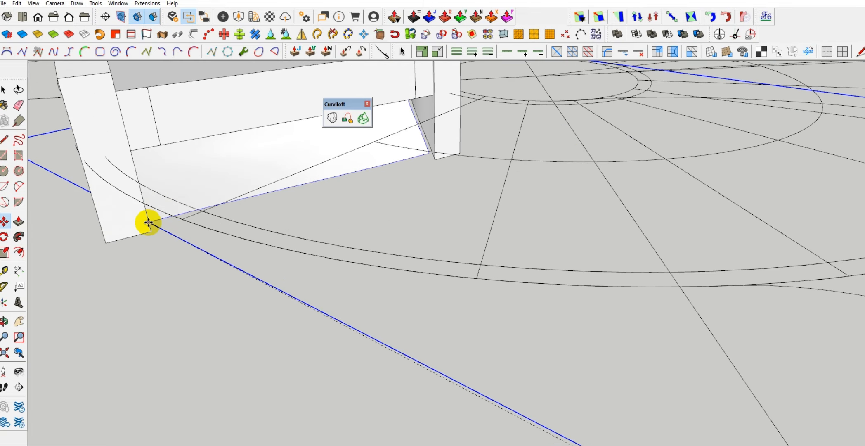
pyautogui.click(152, 237)
pyautogui.scroll(-8, 158, 268)
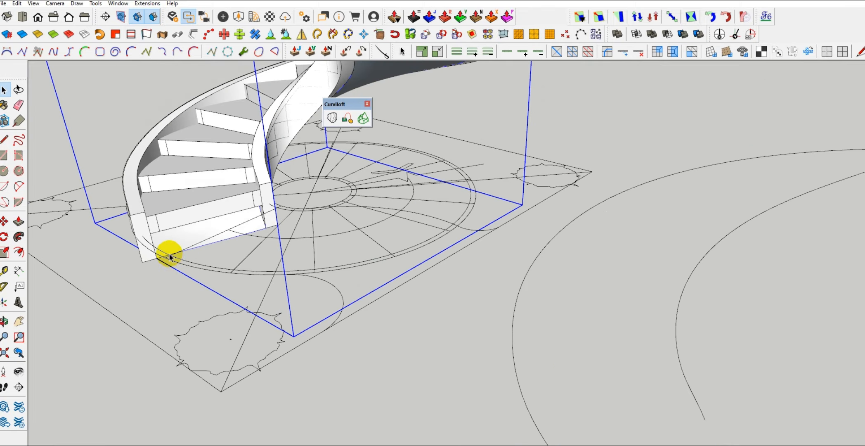
pyautogui.press('space')
# Delete the two leftover spiral curves beside the staircase.
pyautogui.moveTo(316, 345); pyautogui.dragTo(313, 348)
pyautogui.scroll(-1, 378, 355)
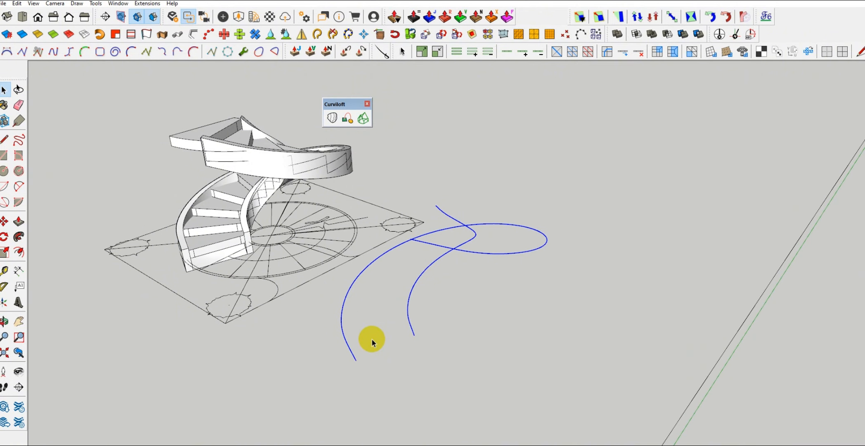
pyautogui.press('Delete')
# Examine the staircase from below and around to check how the lofted soffit fits between the two stringers.
pyautogui.moveTo(332, 266); pyautogui.dragTo(587, 276, button='middle')
pyautogui.moveTo(403, 241); pyautogui.dragTo(850, 256, button='middle')
pyautogui.scroll(4, 538, 222)
pyautogui.keyDown('shift'); pyautogui.moveTo(500, 226); pyautogui.dragTo(499, 226, button='middle'); pyautogui.keyUp('shift')
pyautogui.scroll(-5, 537, 198)
pyautogui.moveTo(603, 166); pyautogui.dragTo(850, 158, button='middle')
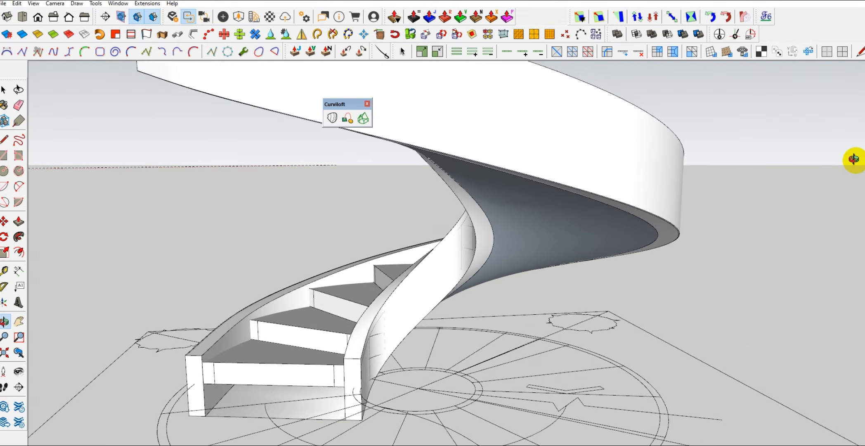
pyautogui.moveTo(491, 225); pyautogui.dragTo(859, 195, button='middle')
pyautogui.moveTo(600, 140); pyautogui.dragTo(342, 193, button='middle')
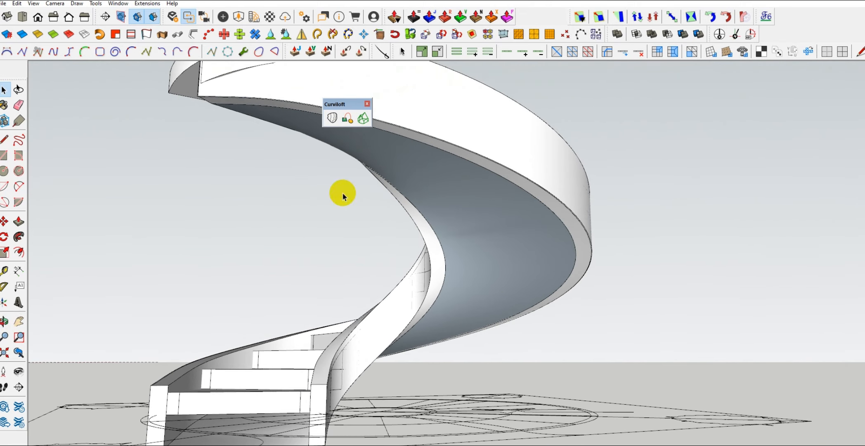
pyautogui.moveTo(492, 289); pyautogui.dragTo(346, 331, button='middle')
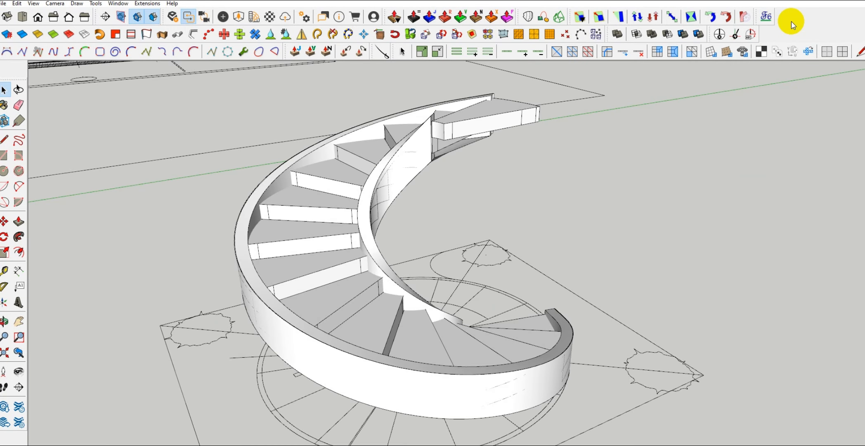
# Show the Shape Bender toolbar and dock it beside the other toolbars.
pyautogui.rightClick(792, 25)
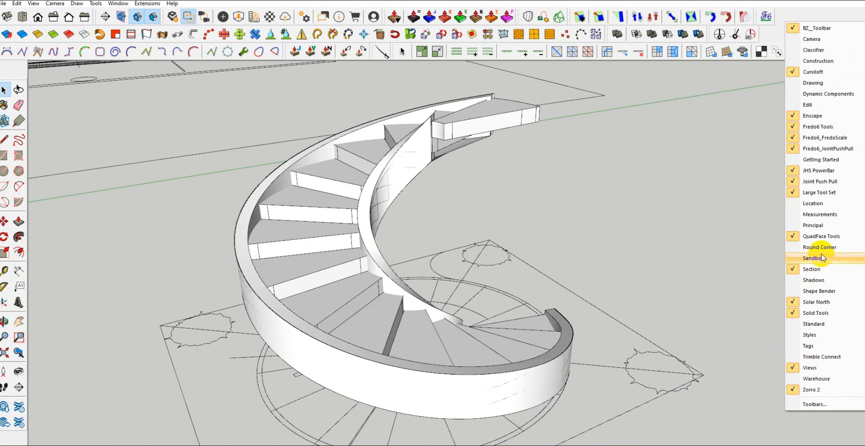
pyautogui.click(789, 290)
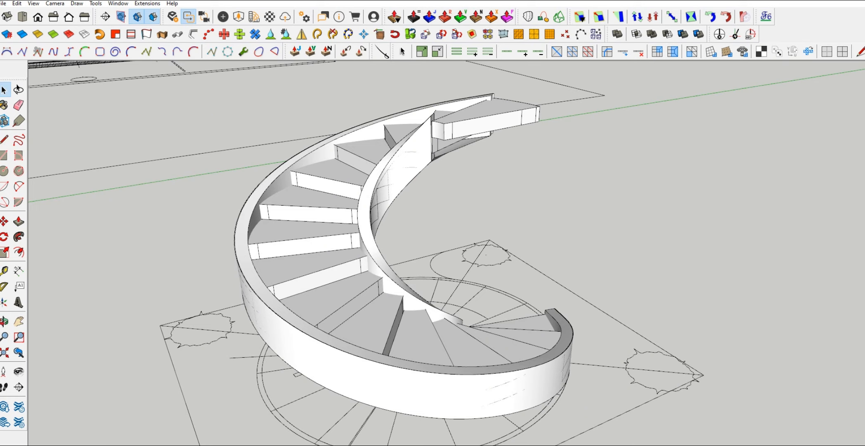
pyautogui.moveTo(253, 111); pyautogui.dragTo(776, 34)
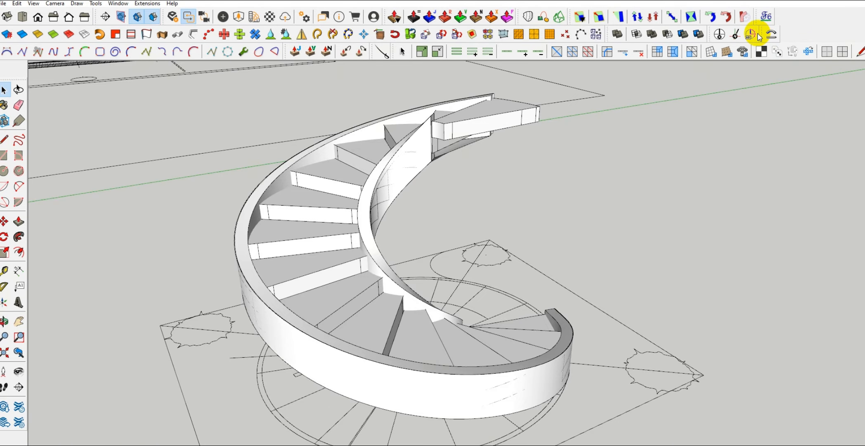
# Examine the staircase and the lower end of its outer stringer from above and up close.
pyautogui.scroll(-5, 186, 242)
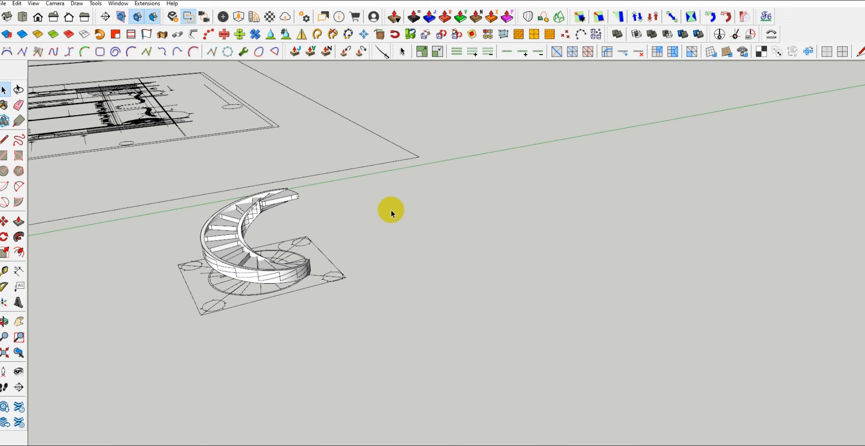
pyautogui.moveTo(385, 234); pyautogui.dragTo(333, 243, button='middle')
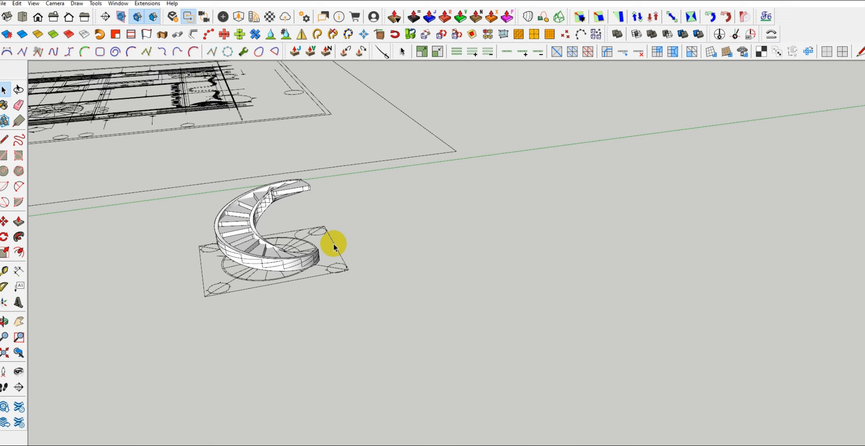
pyautogui.scroll(4, 278, 264)
pyautogui.keyDown('shift'); pyautogui.moveTo(234, 232); pyautogui.dragTo(312, 268, button='middle'); pyautogui.keyUp('shift')
pyautogui.scroll(5, 347, 288)
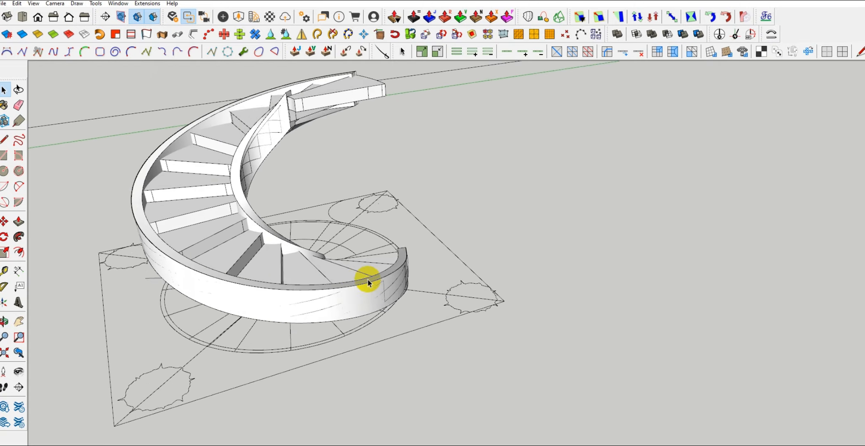
pyautogui.click(379, 280)
pyautogui.scroll(2, 392, 284)
pyautogui.moveTo(354, 289); pyautogui.dragTo(395, 251, button='middle')
pyautogui.scroll(3, 487, 238)
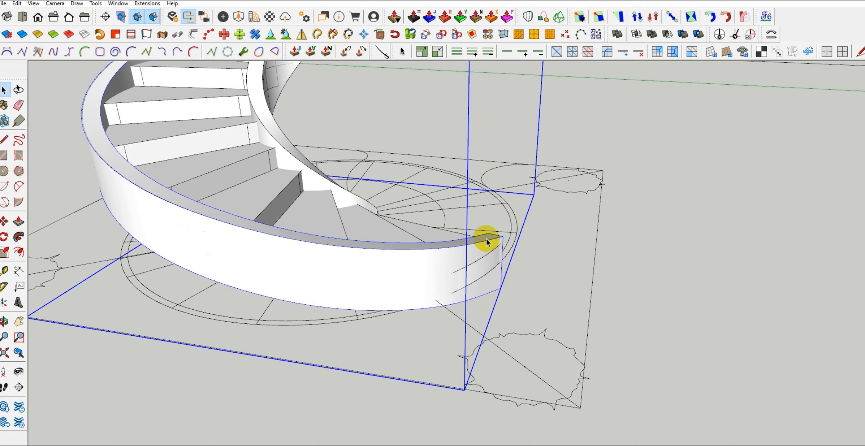
pyautogui.moveTo(481, 243); pyautogui.dragTo(355, 296, button='middle')
pyautogui.scroll(1, 488, 250)
# Open the outer stringer's group and inspect its top face and side faces in isolation.
pyautogui.doubleClick(489, 249)
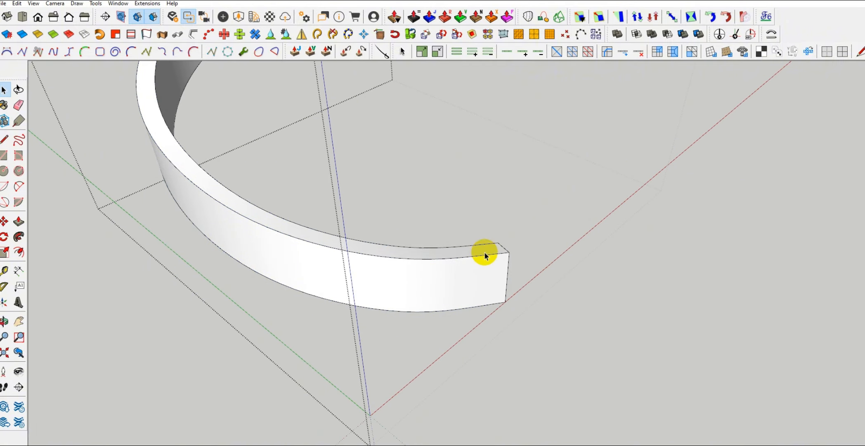
pyautogui.moveTo(483, 251); pyautogui.dragTo(511, 306, button='middle')
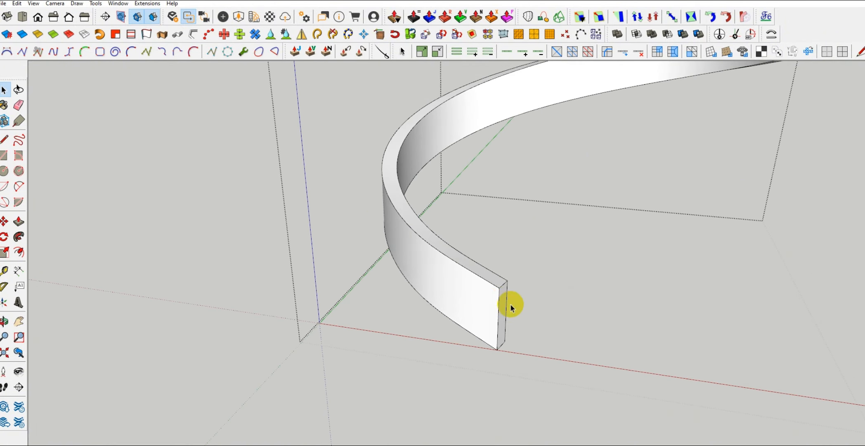
pyautogui.click(468, 266)
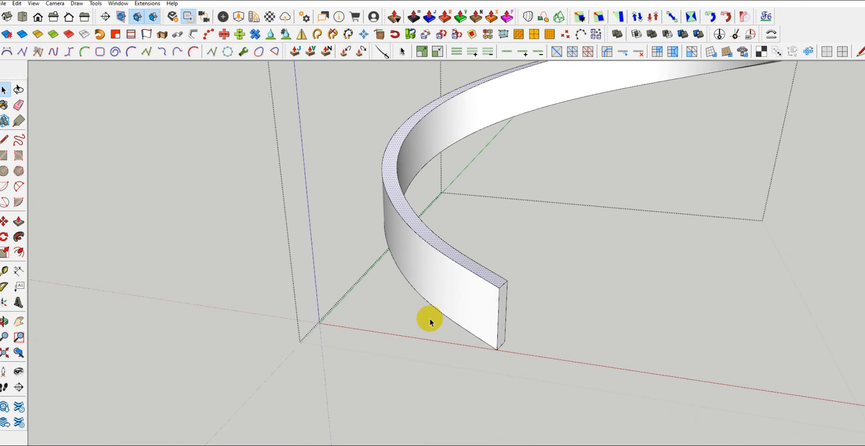
pyautogui.scroll(-3, 379, 310)
pyautogui.moveTo(386, 272); pyautogui.dragTo(432, 341, button='middle')
pyautogui.press('Escape')
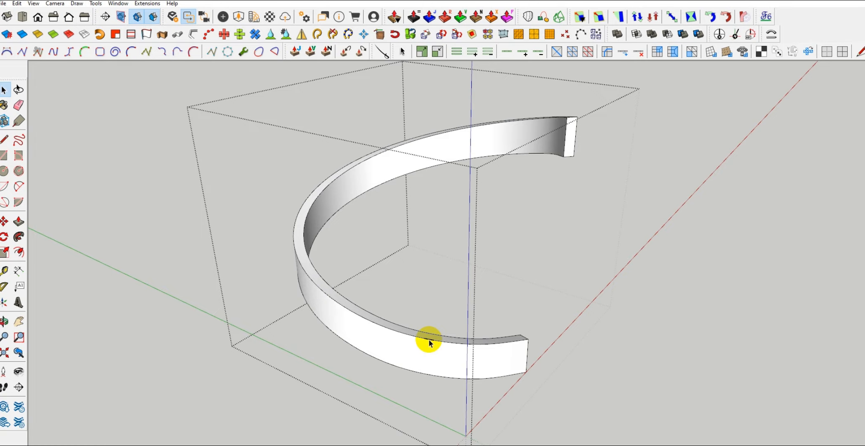
pyautogui.press('Escape')
pyautogui.moveTo(393, 251); pyautogui.dragTo(338, 311, button='middle')
pyautogui.scroll(3, 338, 311)
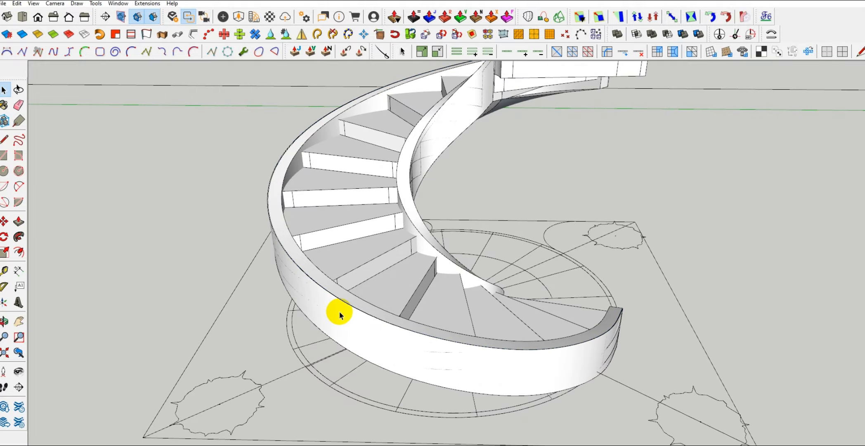
# Hide the outer stringer and delete the leftover curved surface with its edges along the outer ends of the steps.
pyautogui.click(569, 341)
pyautogui.rightClick(569, 341)
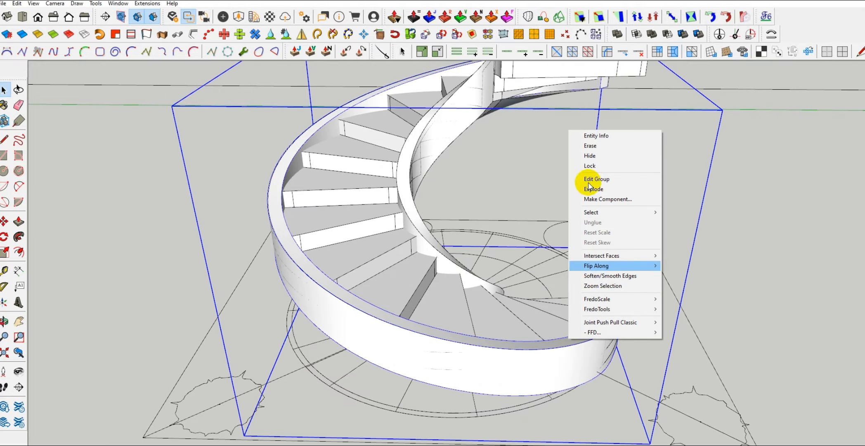
pyautogui.click(596, 156)
pyautogui.click(576, 354)
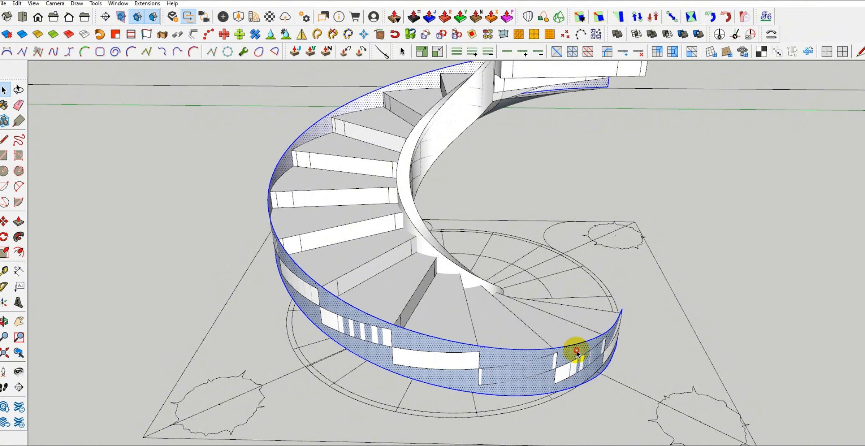
pyautogui.doubleClick(577, 351)
pyautogui.press('Delete')
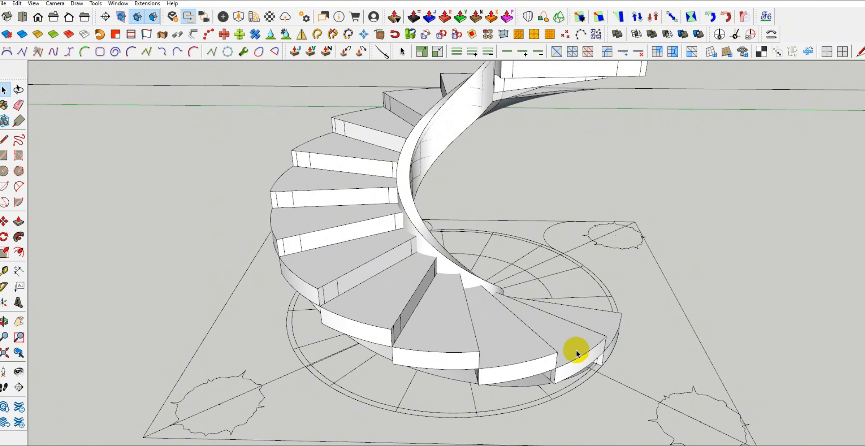
# Unhide all hidden objects to bring back the outer stringer.
pyautogui.scroll(-2, 470, 342)
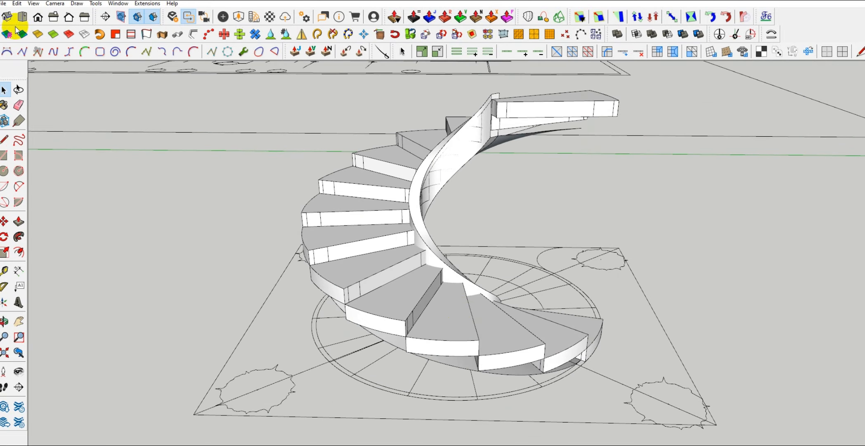
pyautogui.click(15, 5)
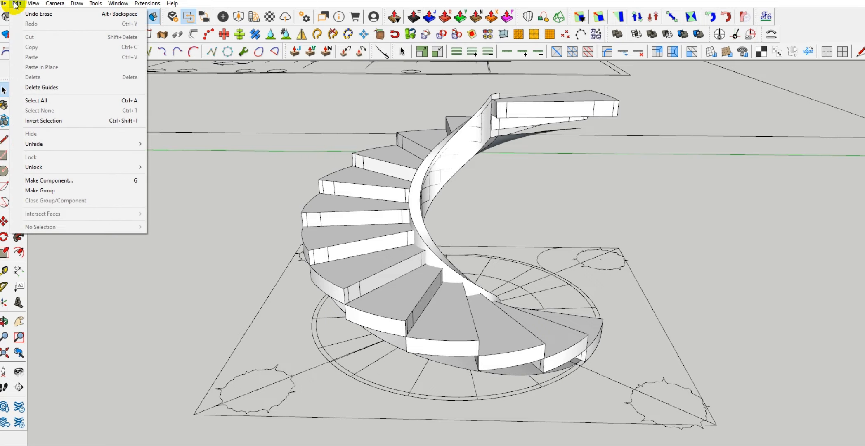
pyautogui.moveTo(68, 144)
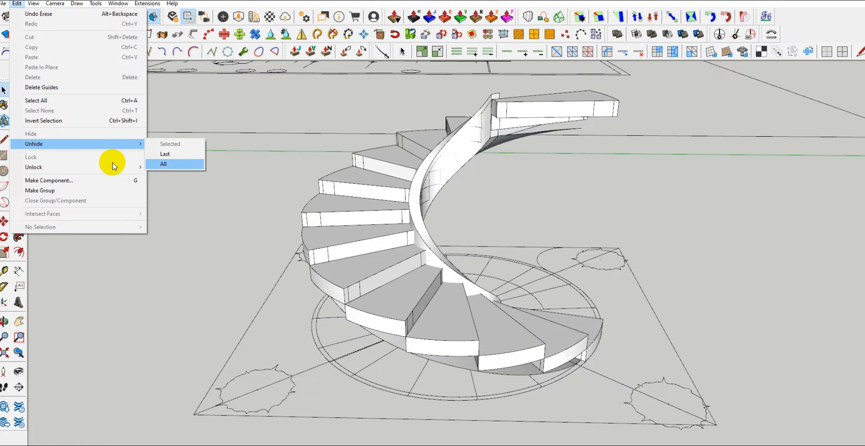
pyautogui.click(162, 164)
# Copy the outer and inner stringers together to the empty area beside the staircase.
pyautogui.click(457, 286)
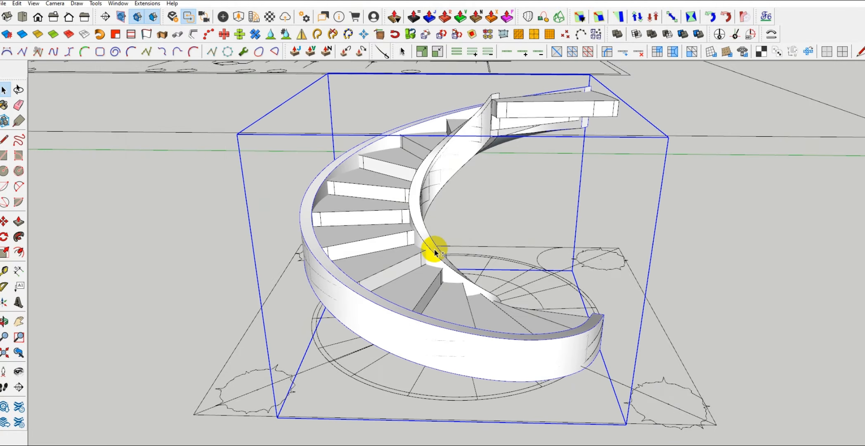
pyautogui.moveTo(434, 251); pyautogui.dragTo(359, 347, button='middle')
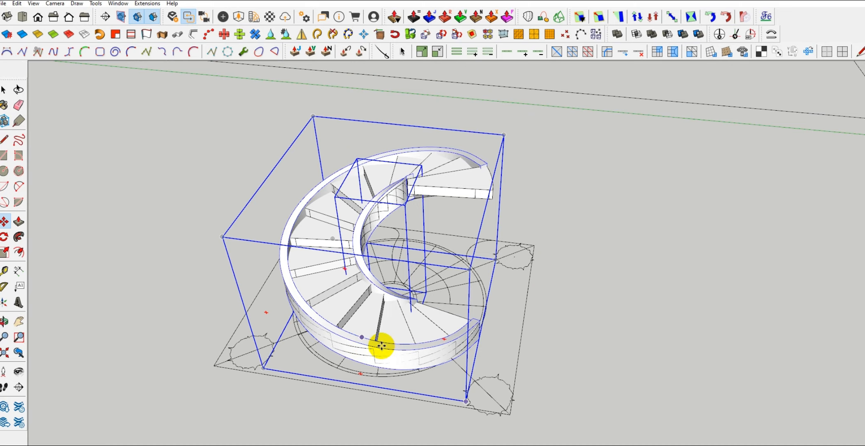
pyautogui.scroll(-3, 380, 347)
pyautogui.click(377, 347)
pyautogui.press('ctrl')
pyautogui.keyDown('shift'); pyautogui.moveTo(552, 351); pyautogui.dragTo(352, 317, button='middle'); pyautogui.keyUp('shift')
pyautogui.click(433, 349)
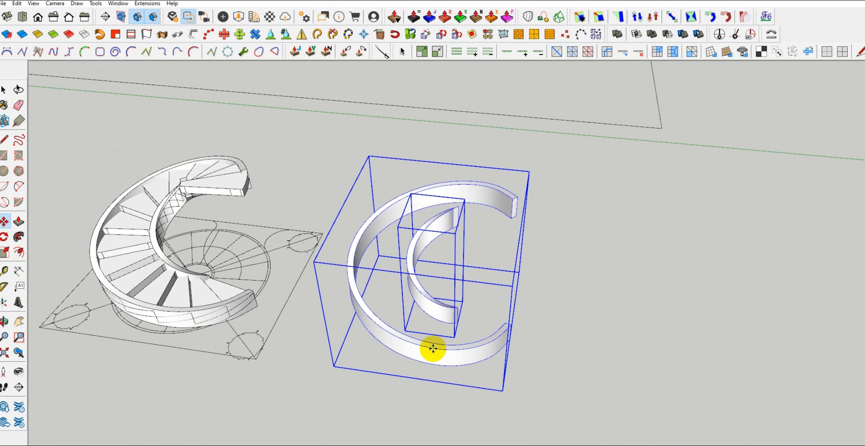
# Open the copied outer stringer's group and delete its curved faces and end faces, keeping the spiral edges.
pyautogui.moveTo(486, 344); pyautogui.dragTo(448, 333, button='middle')
pyautogui.scroll(3, 448, 332)
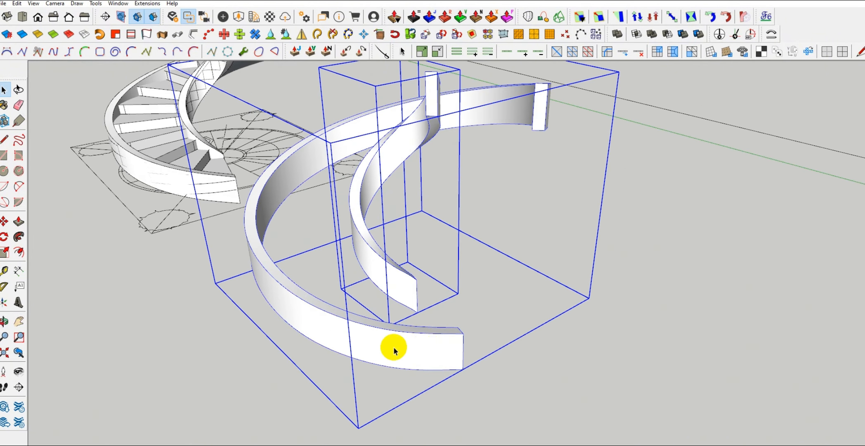
pyautogui.scroll(5, 338, 315)
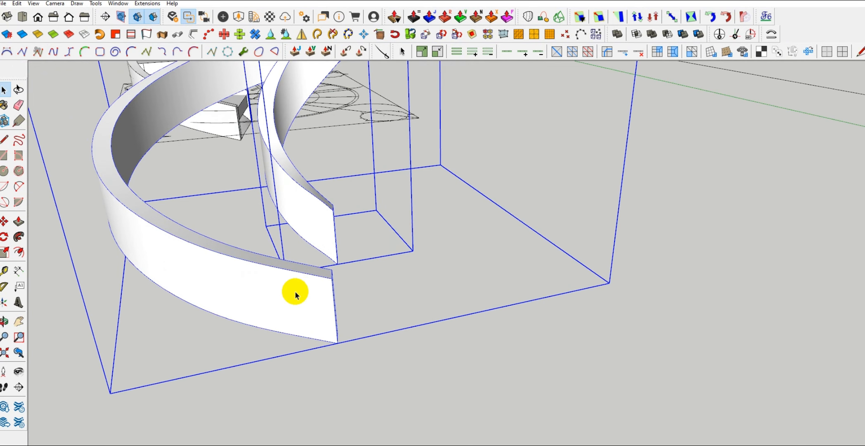
pyautogui.press('l')
pyautogui.click(322, 274)
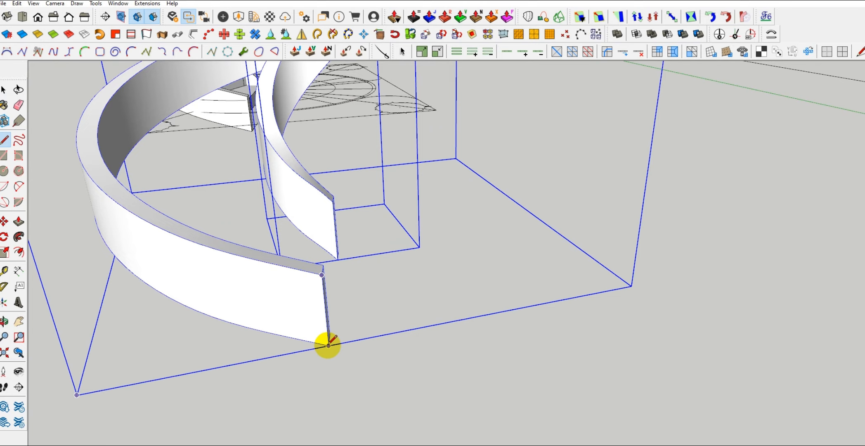
pyautogui.doubleClick(318, 326)
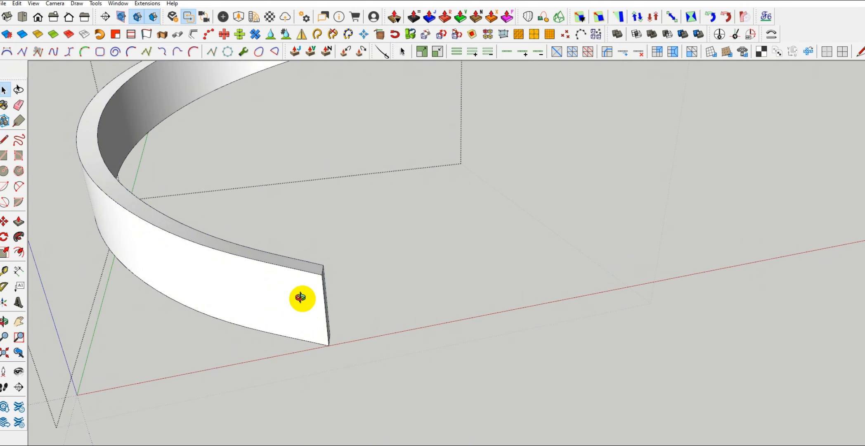
pyautogui.moveTo(300, 297); pyautogui.dragTo(455, 320, button='middle')
pyautogui.tripleClick(445, 340)
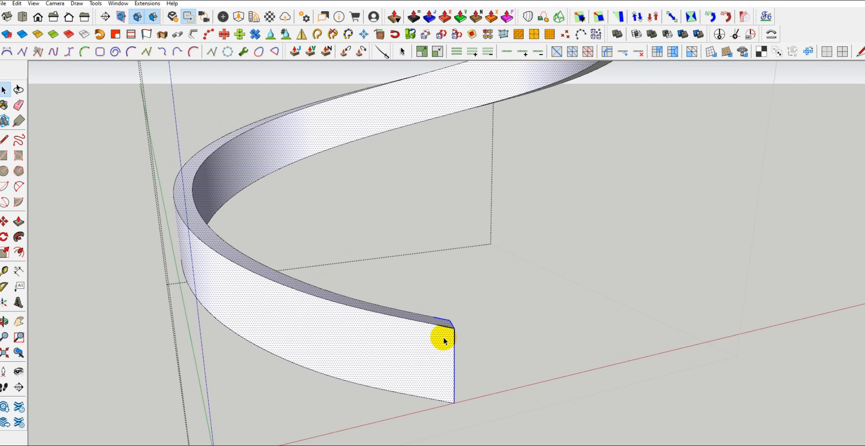
pyautogui.moveTo(441, 382); pyautogui.dragTo(440, 427, button='middle')
pyautogui.press('Delete')
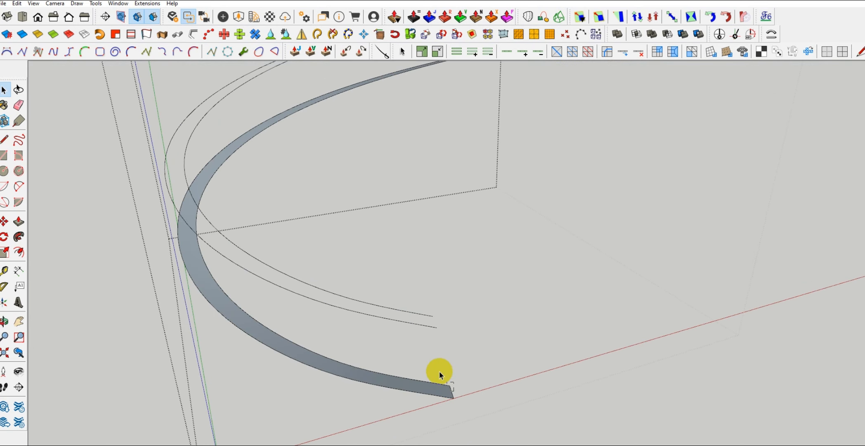
pyautogui.moveTo(440, 371); pyautogui.dragTo(438, 367)
pyautogui.press('Delete')
pyautogui.moveTo(426, 335); pyautogui.dragTo(516, 193, button='middle')
pyautogui.click(517, 190)
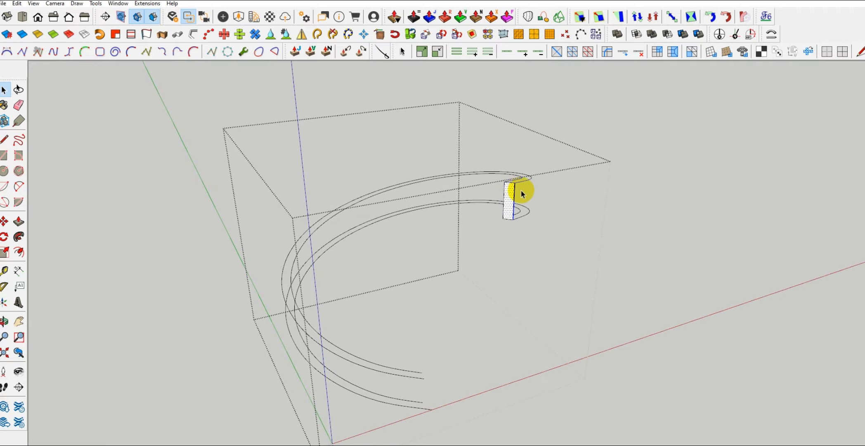
# Delete the two upper spiral curves, the short end edge and the inner lower curve, keeping only the outer lower curve.
pyautogui.moveTo(387, 401); pyautogui.dragTo(395, 375, button='middle')
pyautogui.click(396, 374)
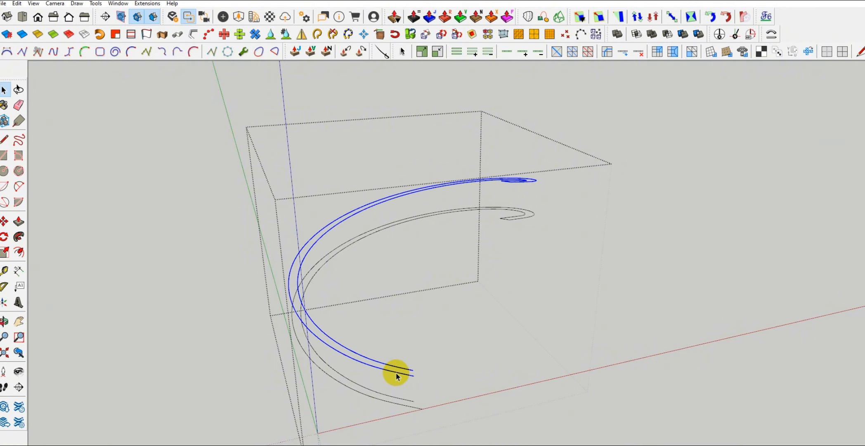
pyautogui.moveTo(379, 348); pyautogui.dragTo(371, 394, button='middle')
pyautogui.press('Delete')
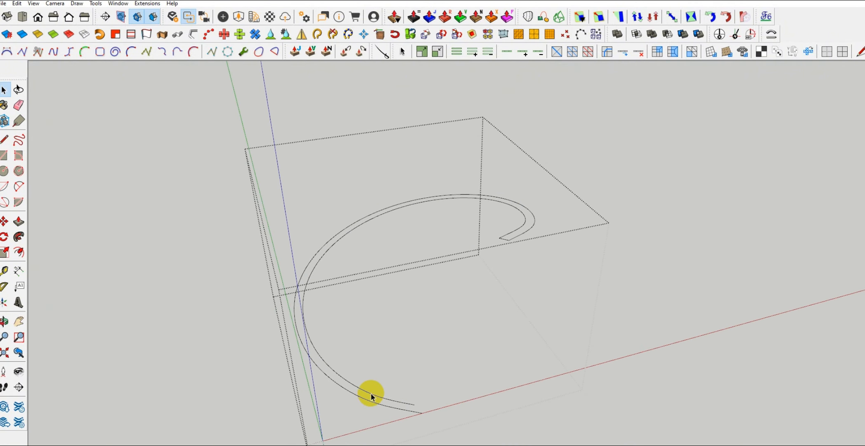
pyautogui.click(502, 238)
pyautogui.press('Delete')
pyautogui.tripleClick(390, 400)
pyautogui.press('Delete')
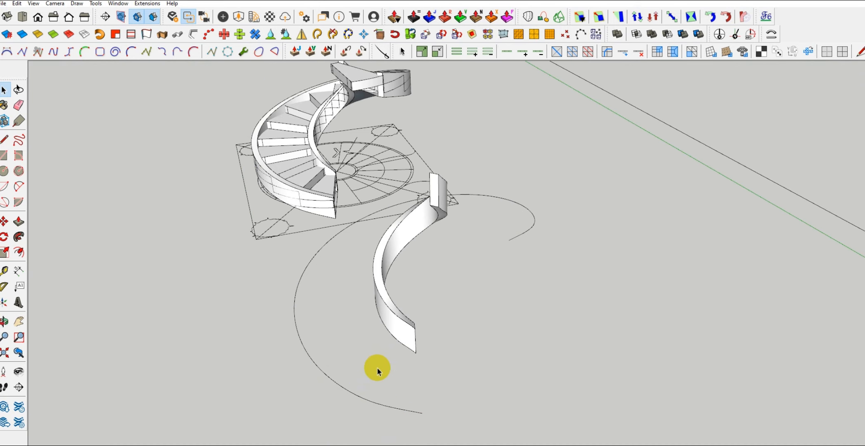
pyautogui.moveTo(377, 367); pyautogui.dragTo(377, 313, button='middle')
pyautogui.scroll(3, 491, 330)
pyautogui.press('r')
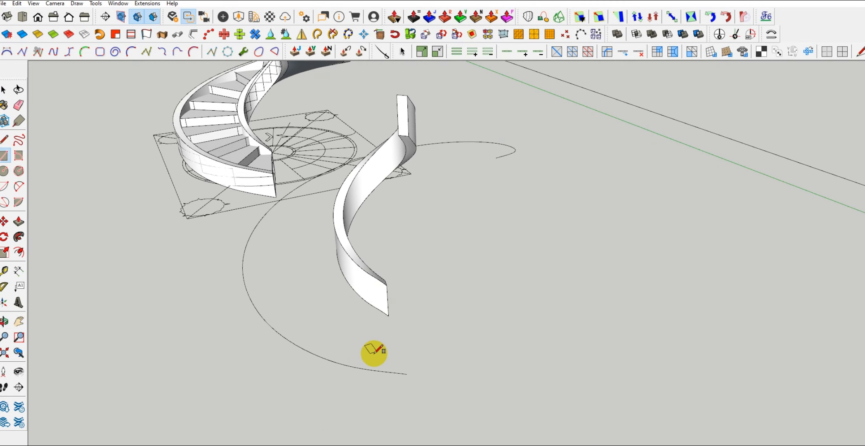
pyautogui.moveTo(373, 352); pyautogui.dragTo(281, 259, button='middle')
pyautogui.scroll(4, 282, 259)
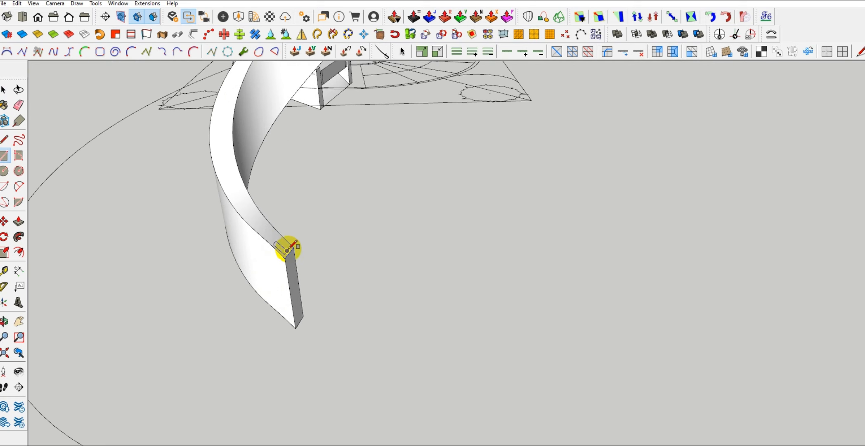
pyautogui.press('l')
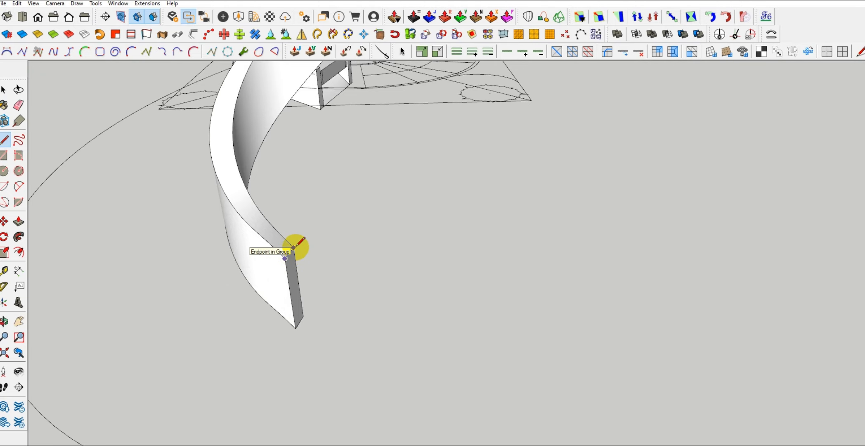
pyautogui.press('space')
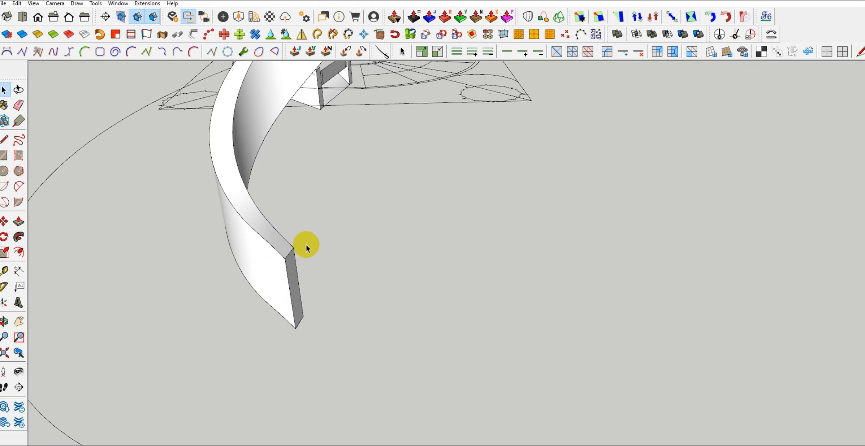
# Draw a small narrow rectangle on the ground near the lower end of the copied outer spiral curve.
pyautogui.scroll(-4, 308, 245)
pyautogui.moveTo(324, 241); pyautogui.dragTo(322, 299, button='middle')
pyautogui.press('r')
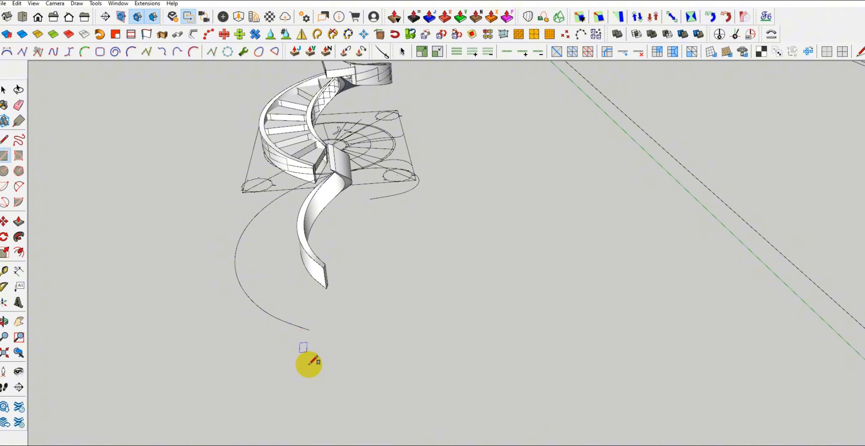
pyautogui.click(300, 354)
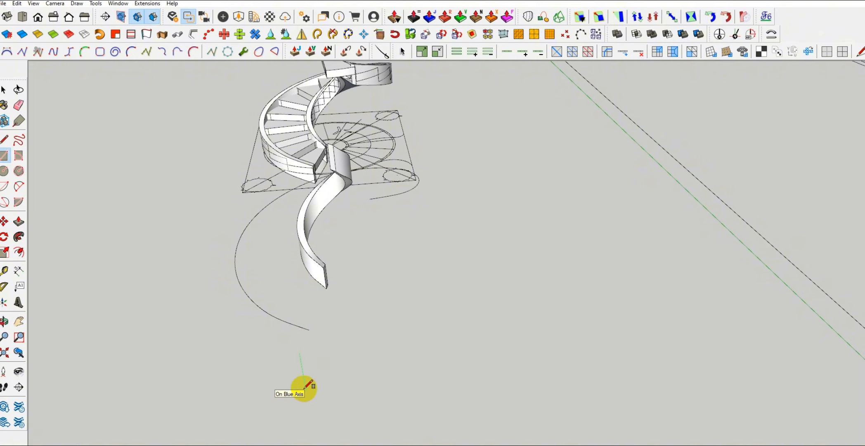
pyautogui.click(230, 362)
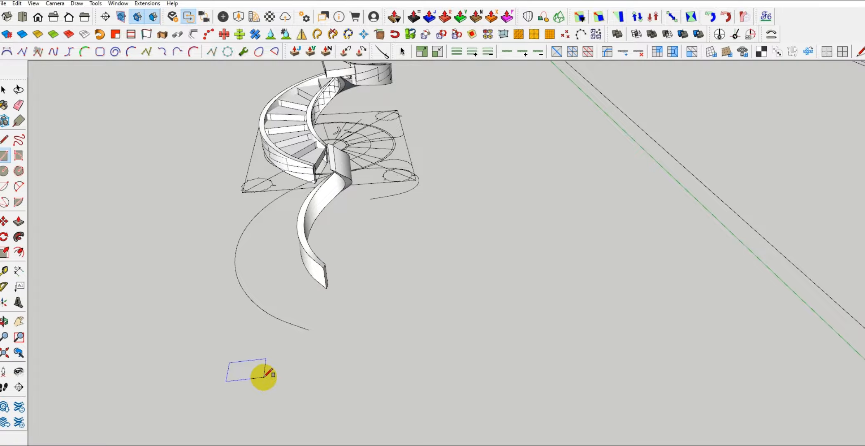
pyautogui.moveTo(223, 370)
pyautogui.mouseDown(button='middle')
pyautogui.moveTo(302, 369)
pyautogui.moveTo(237, 302)
pyautogui.mouseUp(button='middle')
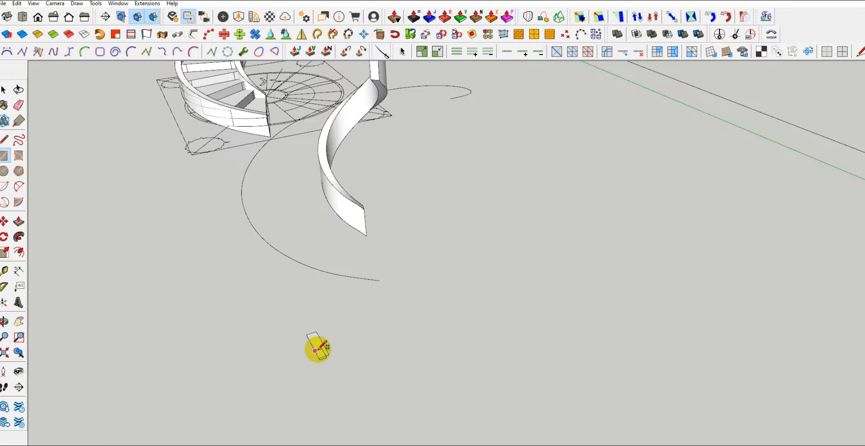
# Explode the group that holds the copied outer spiral curve.
pyautogui.press('space')
pyautogui.scroll(-2, 320, 350)
pyautogui.click(301, 281)
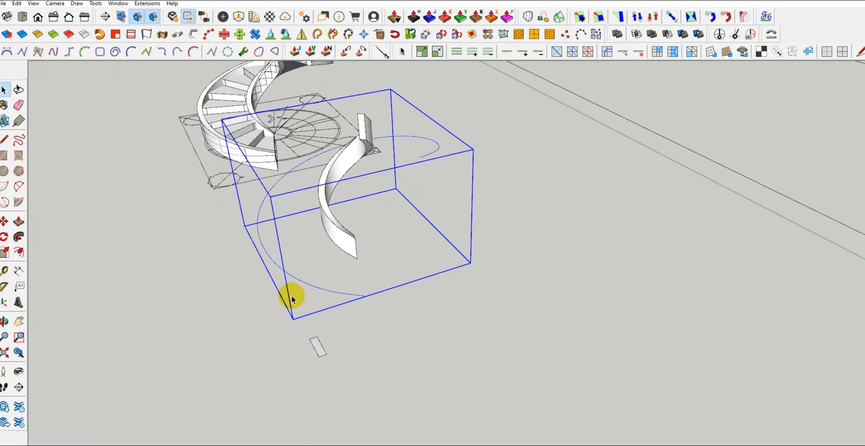
pyautogui.rightClick(301, 282)
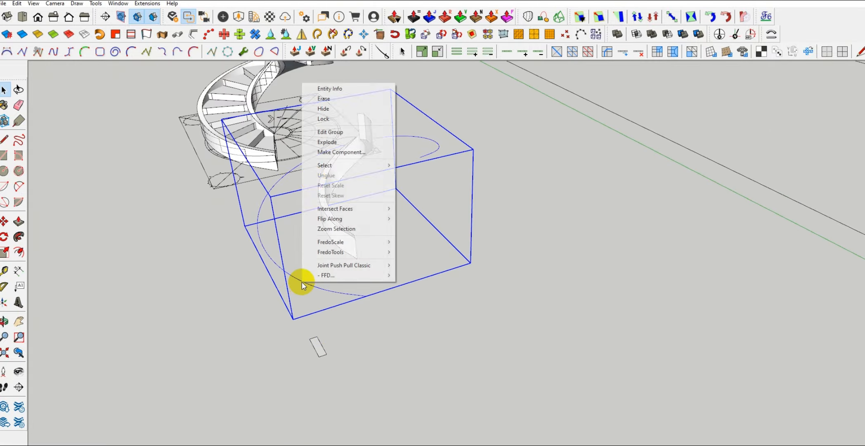
pyautogui.click(324, 142)
pyautogui.moveTo(297, 246); pyautogui.dragTo(226, 276)
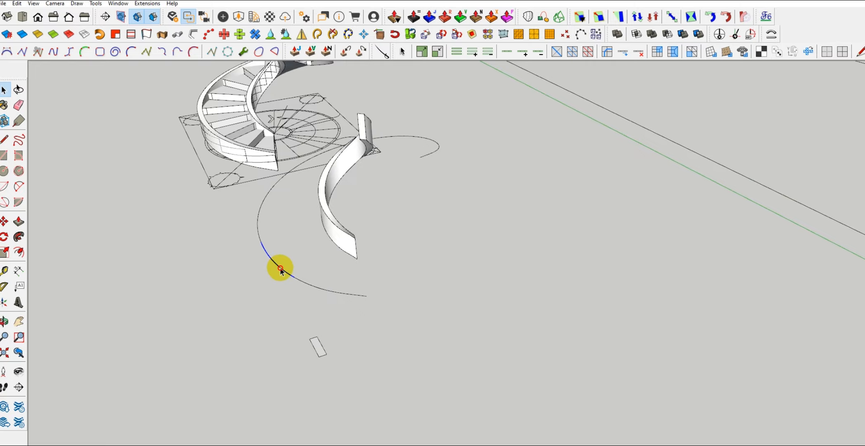
# Select the whole outer spiral curve and check its length in its entity information.
pyautogui.click(281, 269)
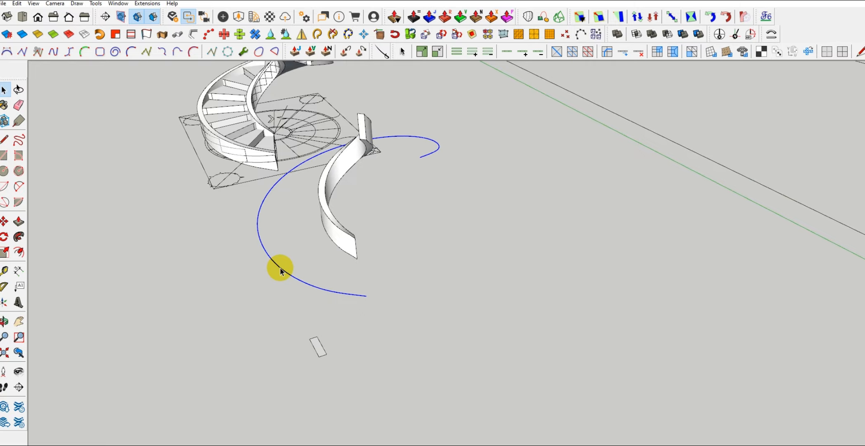
pyautogui.click(319, 34)
pyautogui.click(267, 195)
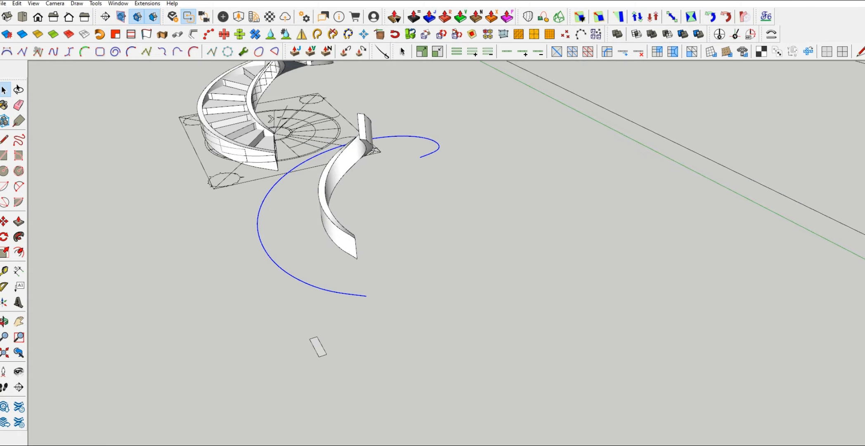
pyautogui.moveTo(0, 95); pyautogui.dragTo(128, 71)
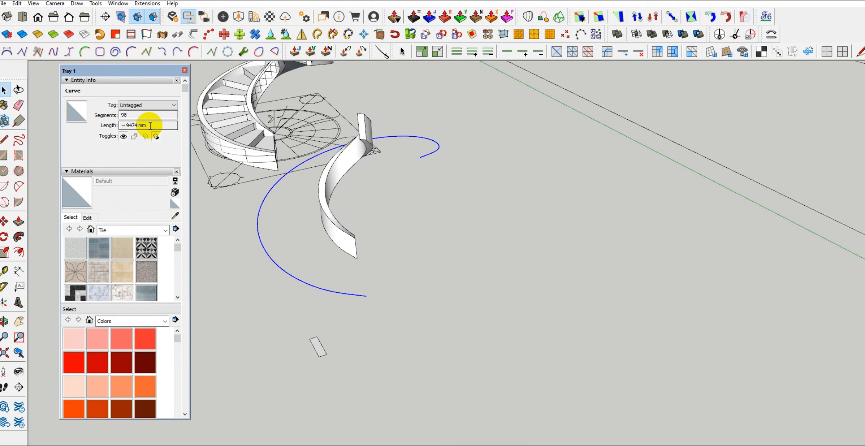
pyautogui.moveTo(147, 125); pyautogui.dragTo(125, 126)
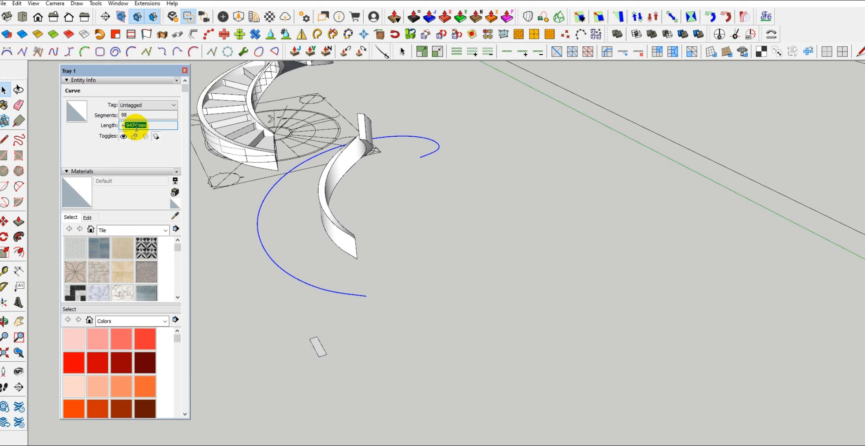
# Draw a straight line along the ground beside the small rectangle, matching the spiral curve's length.
pyautogui.moveTo(263, 313); pyautogui.dragTo(291, 321, button='middle')
pyautogui.press('p')
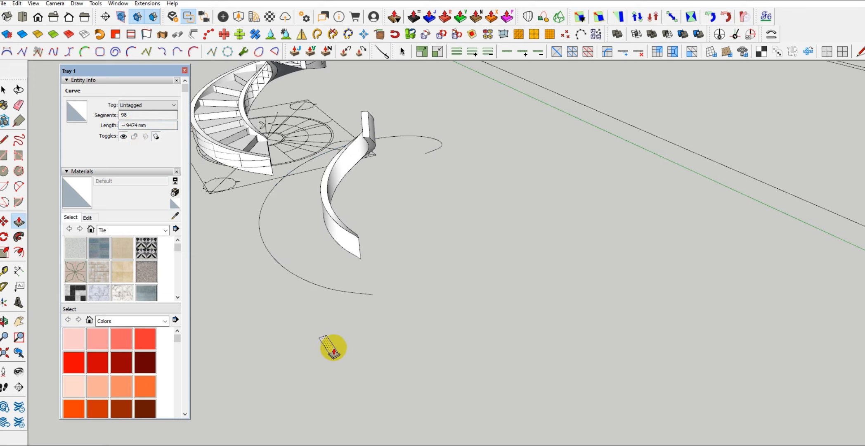
pyautogui.click(331, 348)
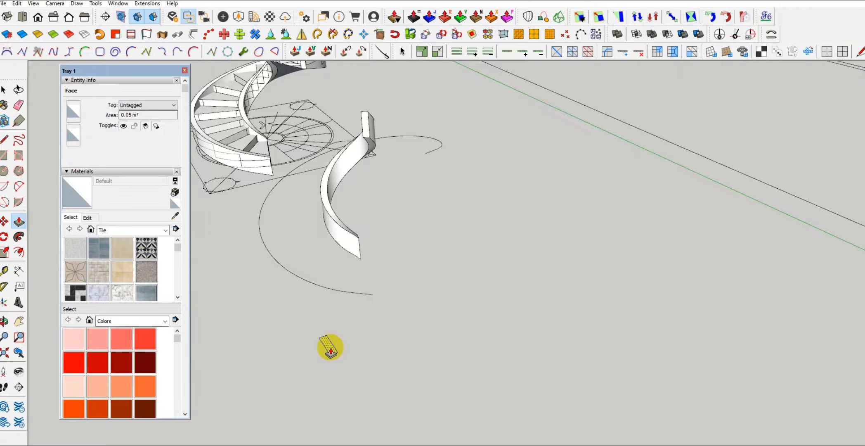
pyautogui.press('l')
pyautogui.click(345, 336)
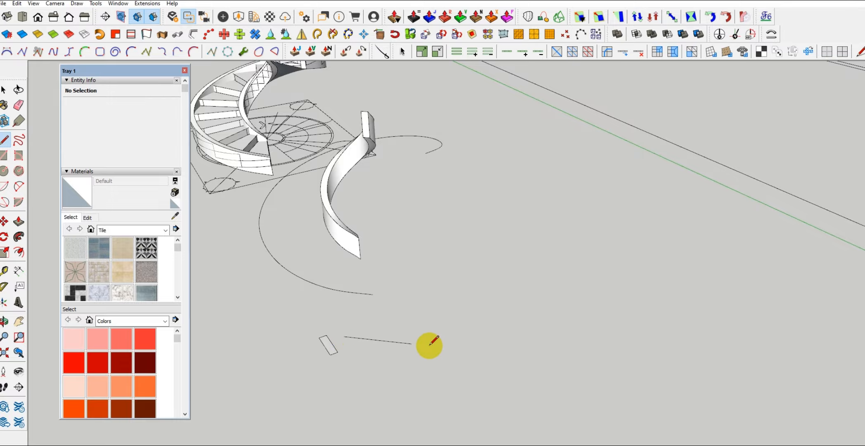
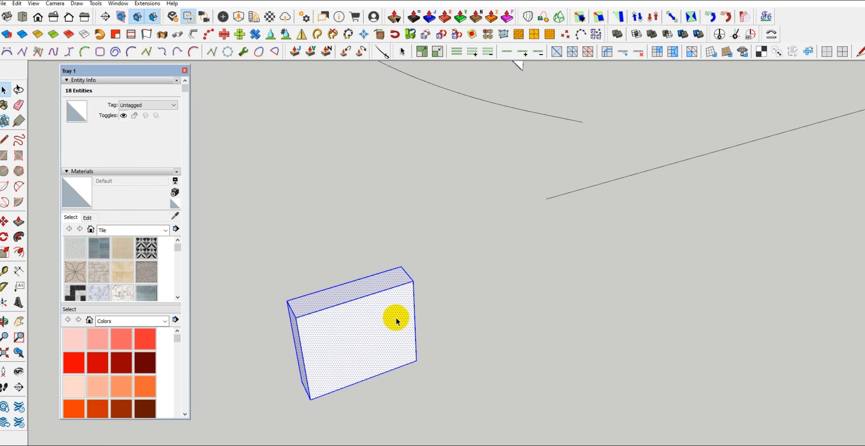
# Reduce the upright box to a thin panel with Push/Pull.
pyautogui.press('p')
pyautogui.click(400, 305)
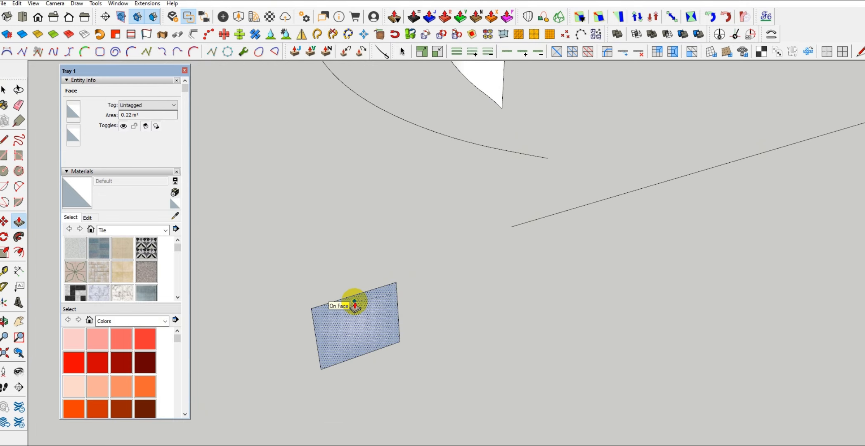
pyautogui.click(354, 301)
pyautogui.press('space')
pyautogui.scroll(2, 353, 326)
pyautogui.moveTo(353, 325); pyautogui.dragTo(355, 300, button='middle')
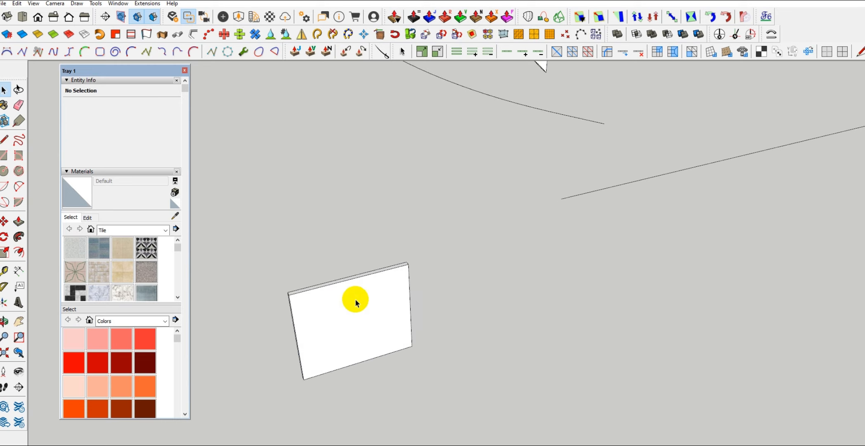
# Offset the panel's front face inward twice to make a wide outer border and a narrow inner border.
pyautogui.scroll(-1, 356, 299)
pyautogui.press('f')
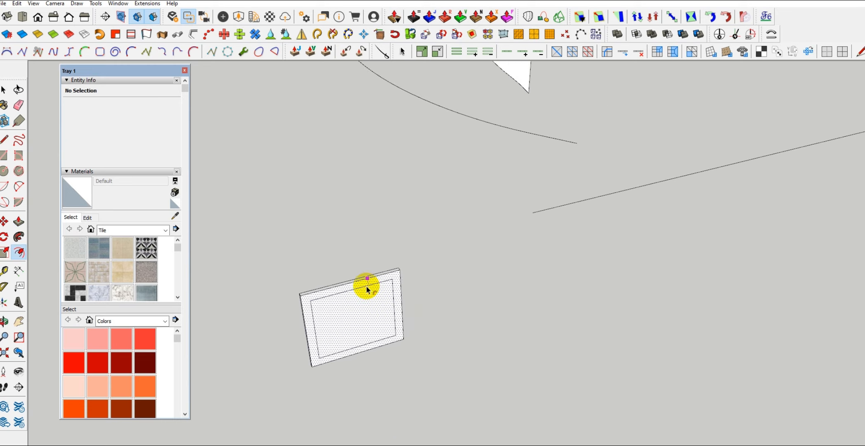
pyautogui.click(367, 288)
pyautogui.scroll(2, 358, 297)
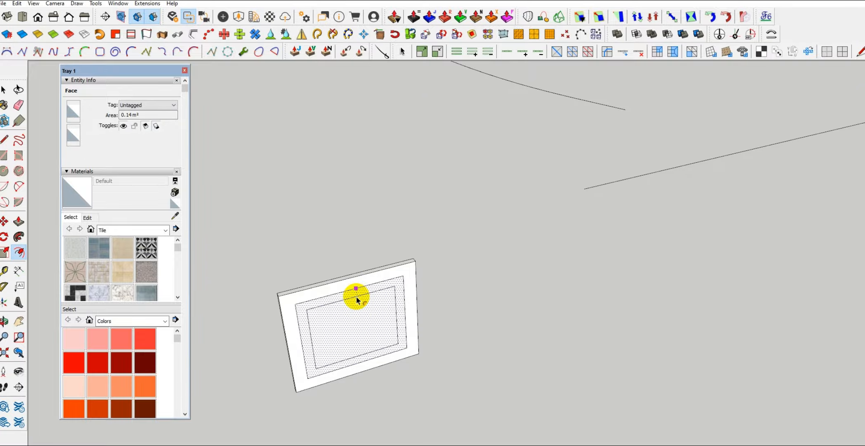
pyautogui.click(357, 300)
pyautogui.scroll(1, 372, 287)
# Try to push away the panel's outer border and recess its inner rectangle, and undo these changes.
pyautogui.press('space')
pyautogui.click(374, 273)
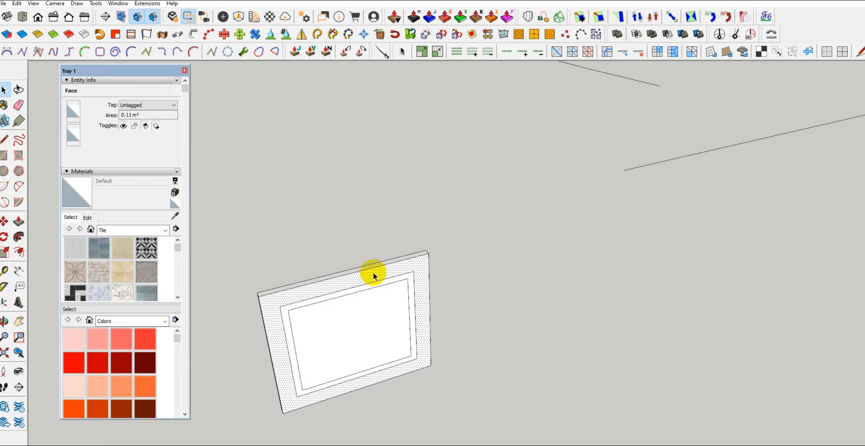
pyautogui.press('p')
pyautogui.click(356, 277)
pyautogui.click(328, 279)
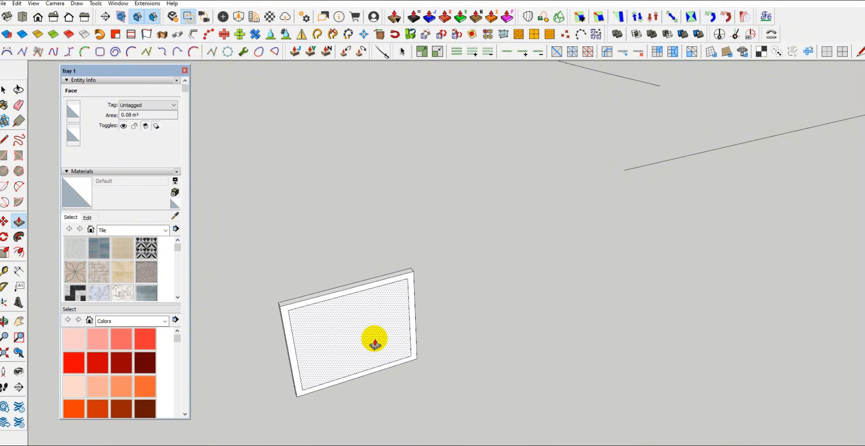
pyautogui.scroll(-2, 356, 339)
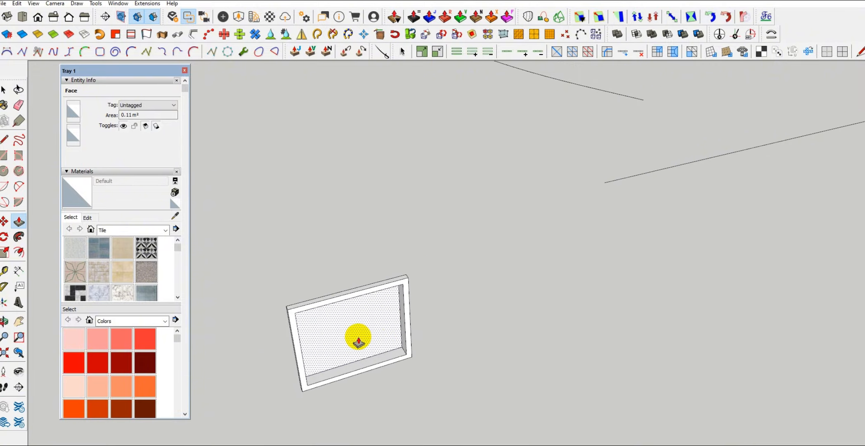
pyautogui.press('space')
pyautogui.scroll(-1, 359, 339)
pyautogui.hotkey('ctrl', 'z')
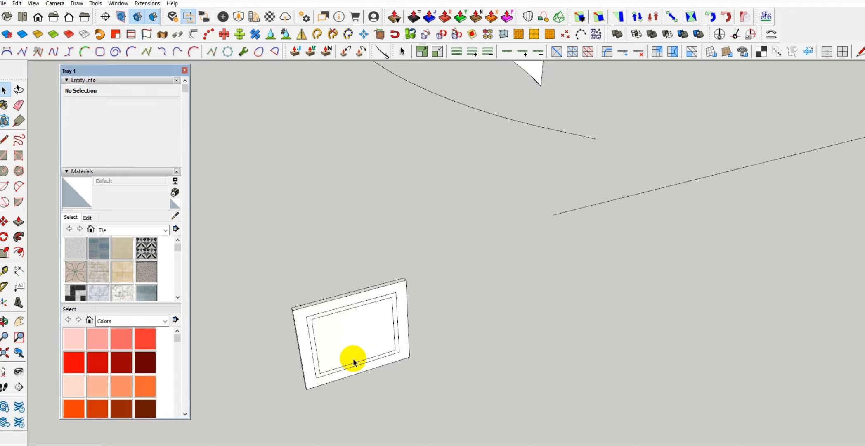
# Push the innermost rectangle through the panel's full thickness to cut an opening.
pyautogui.scroll(2, 404, 348)
pyautogui.scroll(1, 394, 325)
pyautogui.press('p')
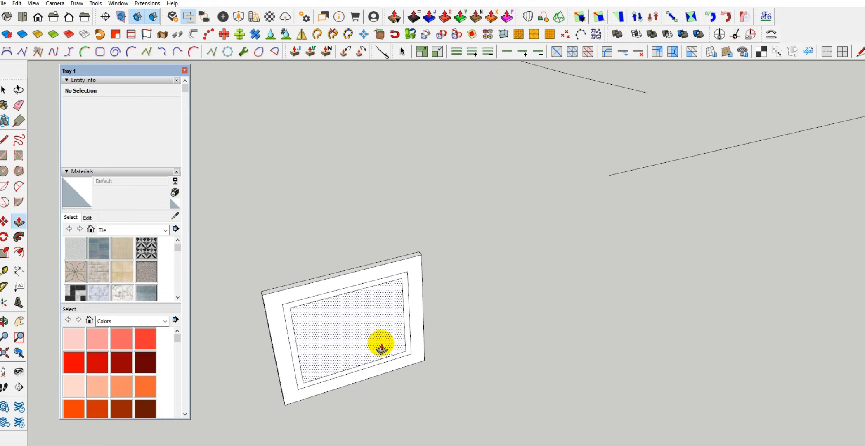
pyautogui.click(381, 343)
pyautogui.click(331, 350)
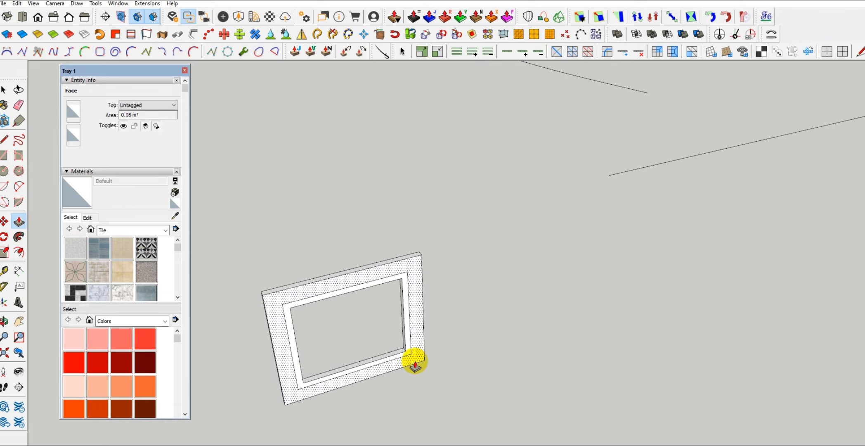
pyautogui.press('space')
pyautogui.tripleClick(281, 336)
pyautogui.rightClick(281, 335)
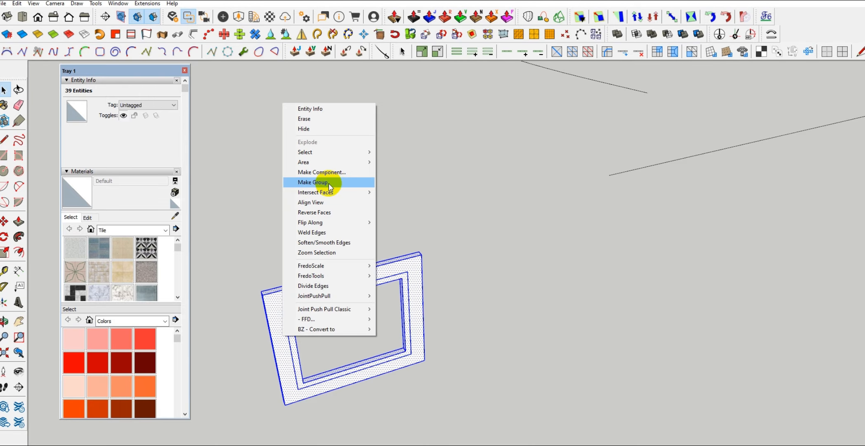
# Push the narrow inner border slightly back to form a recessed step around the opening.
pyautogui.click(405, 281)
pyautogui.press('p')
pyautogui.scroll(1, 406, 281)
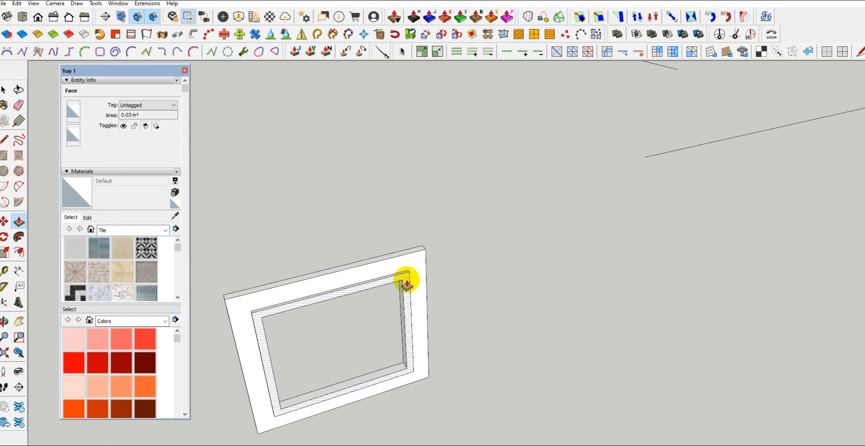
pyautogui.press('space')
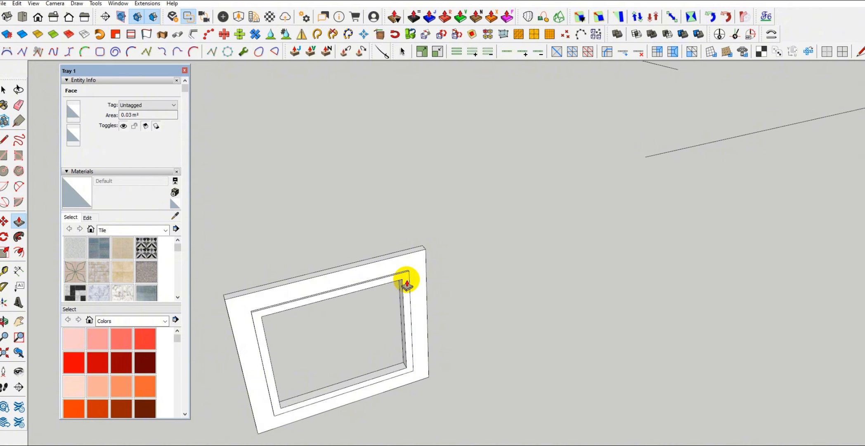
# Select all connected faces and edges of the finished frame panel and make them a group.
pyautogui.tripleClick(399, 266)
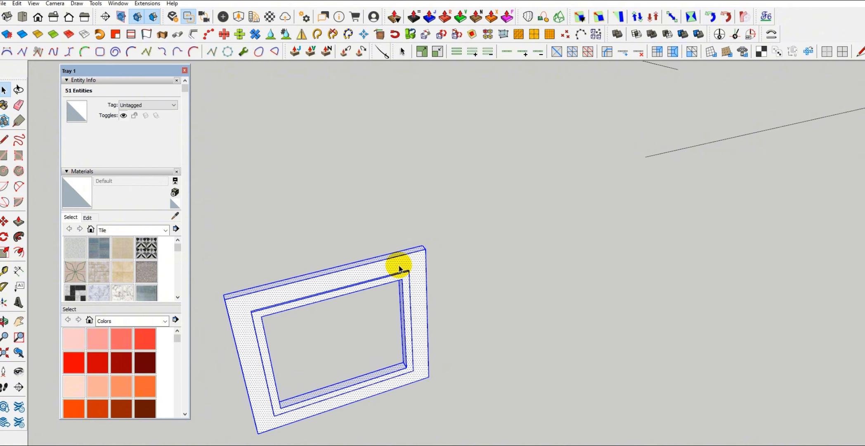
pyautogui.rightClick(399, 267)
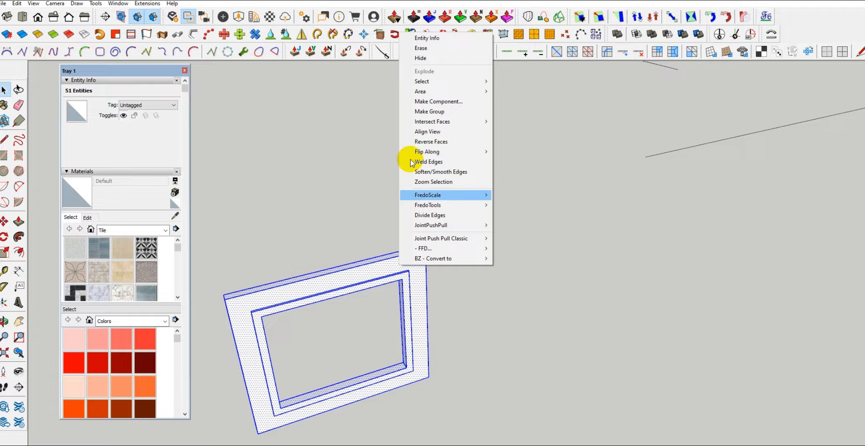
pyautogui.click(441, 118)
# Move the frame group by its lower front corner onto the near end of the straight line.
pyautogui.scroll(-1, 400, 346)
pyautogui.scroll(3, 305, 395)
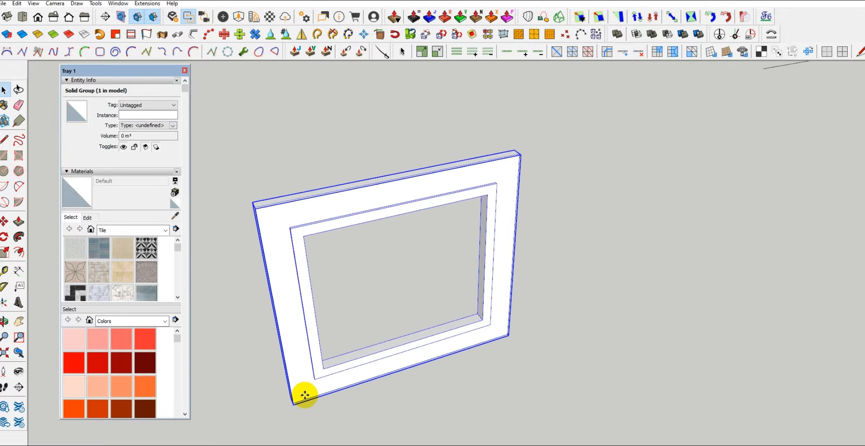
pyautogui.scroll(4, 294, 401)
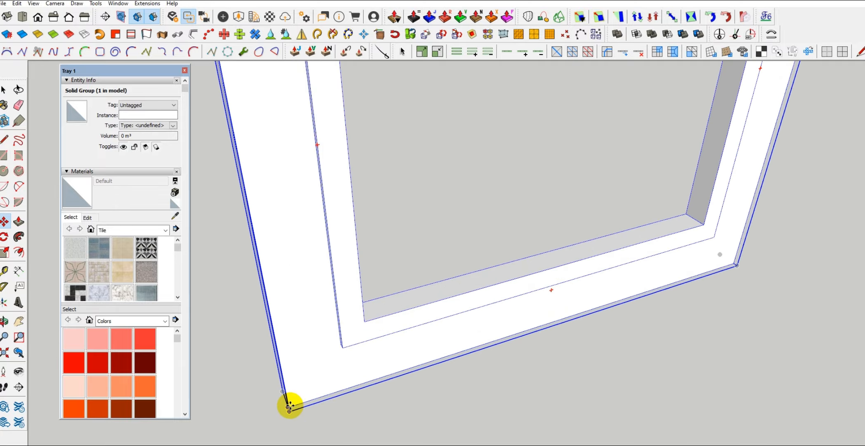
pyautogui.click(289, 408)
pyautogui.scroll(-10, 287, 405)
pyautogui.scroll(3, 307, 367)
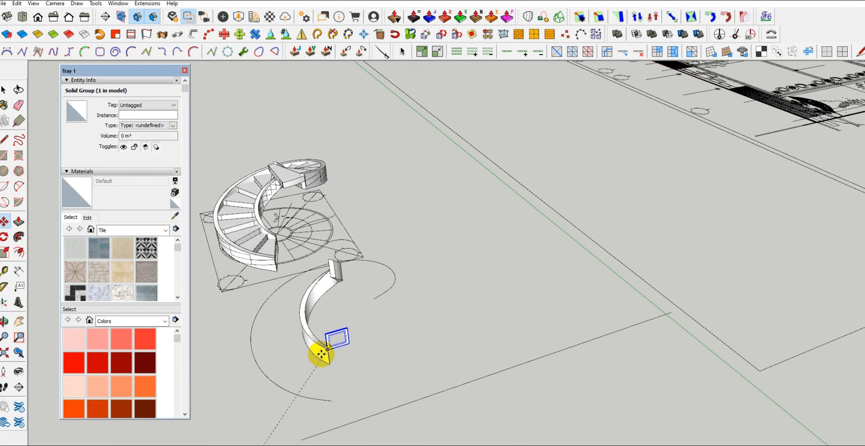
pyautogui.scroll(5, 364, 244)
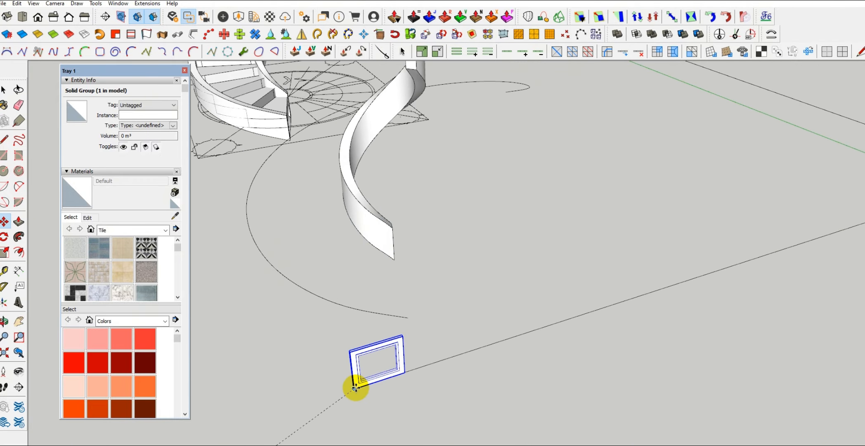
pyautogui.scroll(7, 360, 386)
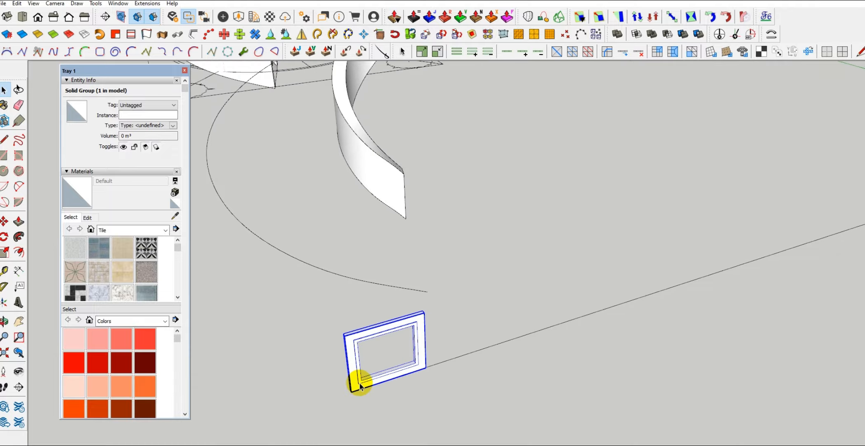
# Shift the frame group along the green axis so the straight line runs beneath the middle of its thickness.
pyautogui.moveTo(429, 327); pyautogui.dragTo(514, 306, button='middle')
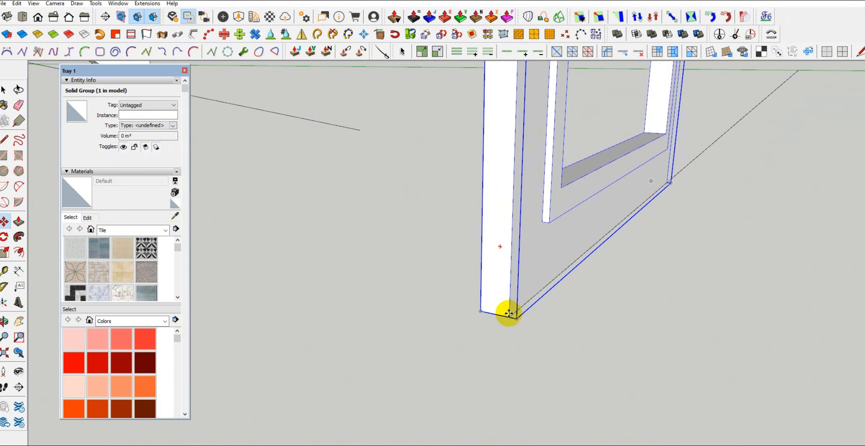
pyautogui.click(510, 316)
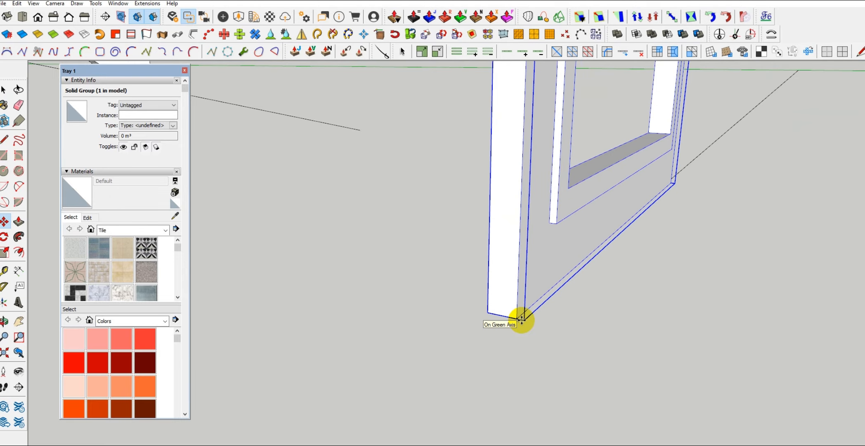
pyautogui.click(518, 315)
pyautogui.moveTo(493, 304); pyautogui.dragTo(350, 352, button='middle')
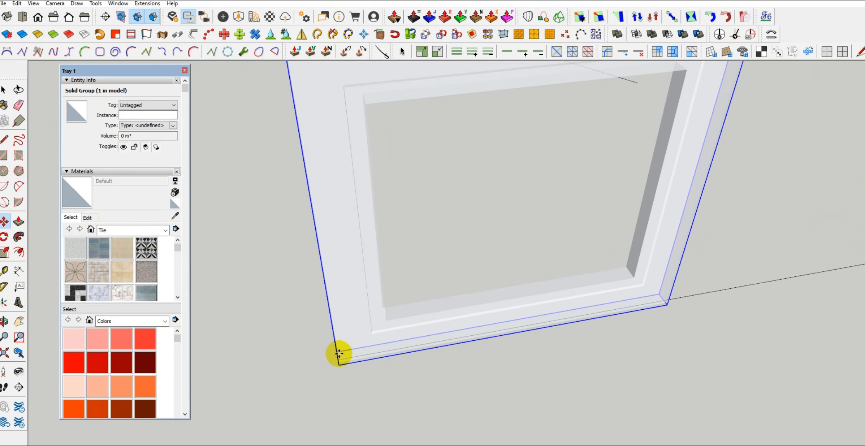
# Copy the frame group along the straight line beside the first one, leaving a narrow gap between them.
pyautogui.click(339, 353)
pyautogui.press('ctrl')
pyautogui.scroll(-2, 339, 354)
pyautogui.keyDown('shift'); pyautogui.moveTo(562, 311); pyautogui.dragTo(398, 338, button='middle'); pyautogui.keyUp('shift')
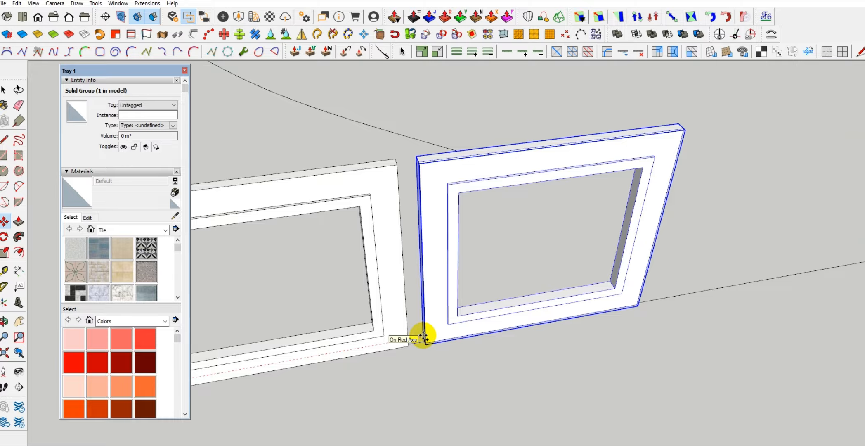
pyautogui.click(424, 338)
pyautogui.press('space')
# Edit the copied frame group and stretch its far end along the red axis to about twice the frame's width.
pyautogui.moveTo(315, 342); pyautogui.dragTo(428, 237, button='middle')
pyautogui.rightClick(429, 237)
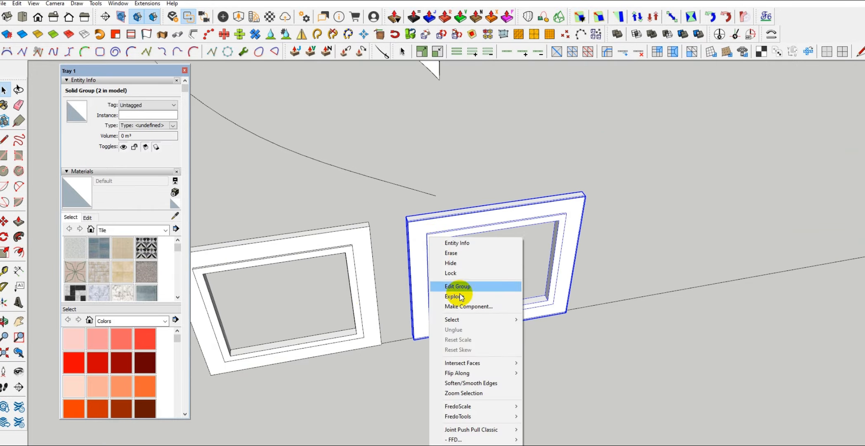
pyautogui.click(451, 225)
pyautogui.doubleClick(450, 225)
pyautogui.scroll(-2, 359, 301)
pyautogui.moveTo(445, 189); pyautogui.dragTo(574, 356)
pyautogui.moveTo(574, 356); pyautogui.dragTo(468, 289, button='middle')
pyautogui.press('m')
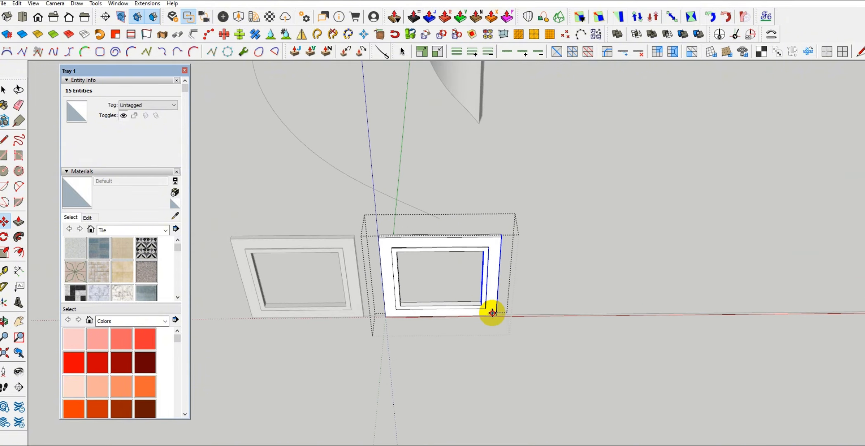
pyautogui.moveTo(493, 313); pyautogui.dragTo(590, 309)
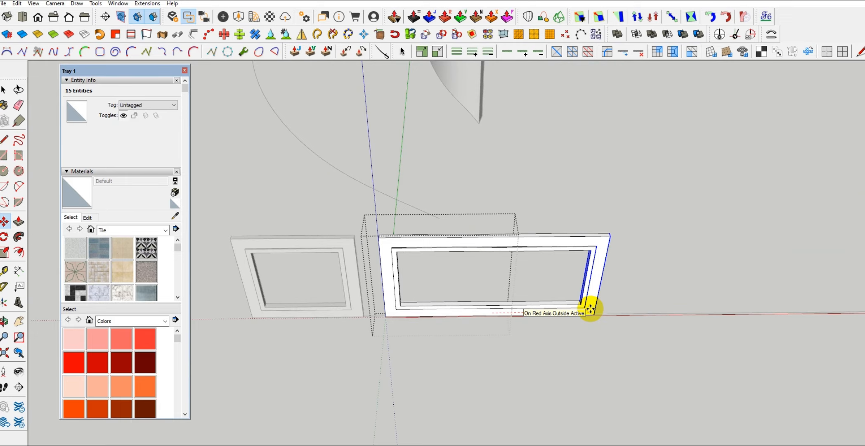
pyautogui.press('Return')
pyautogui.press('space')
pyautogui.scroll(-2, 404, 307)
pyautogui.click(346, 266)
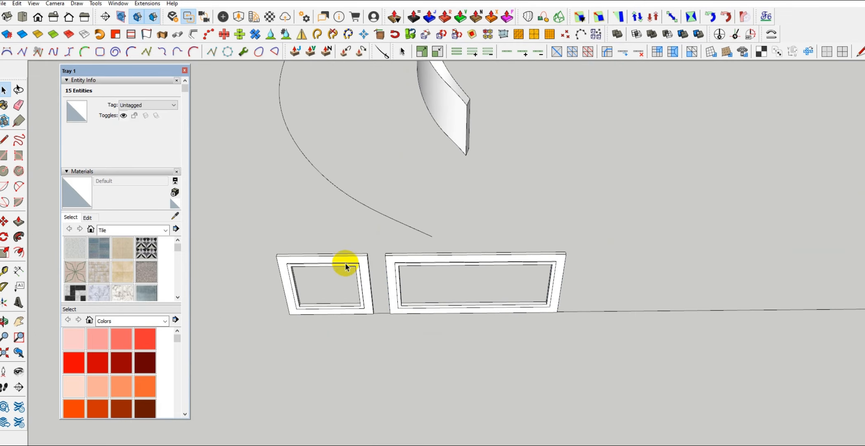
# Copy the first small frame so it butts against the far end of the wide frame.
pyautogui.click(347, 260)
pyautogui.press('m')
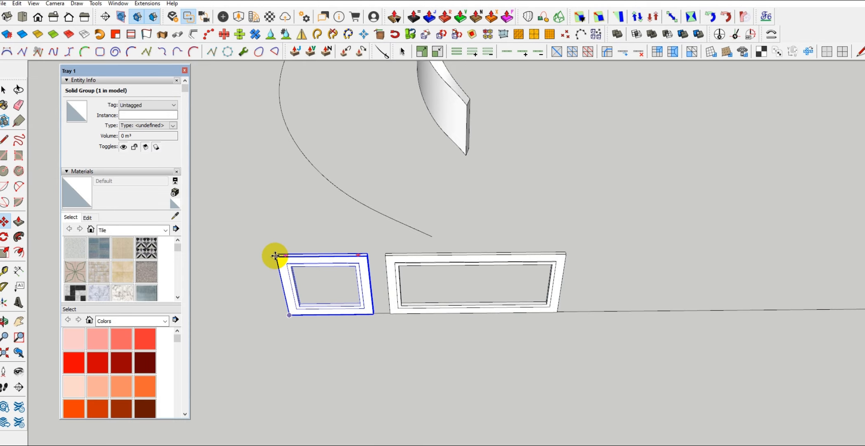
pyautogui.press('space')
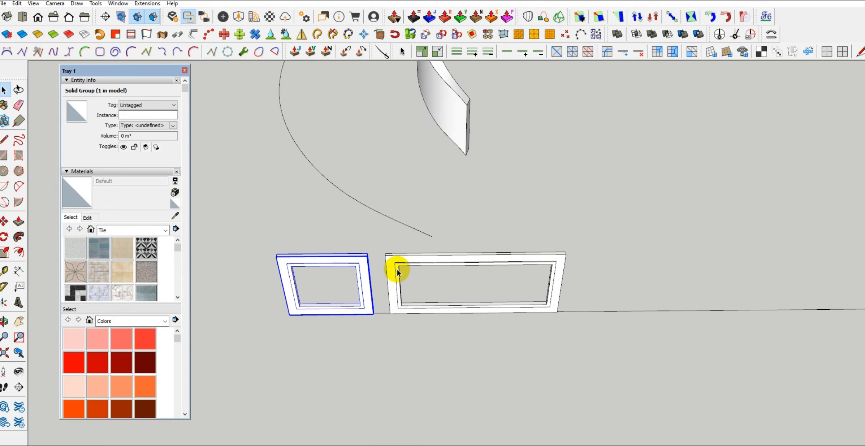
pyautogui.press('m')
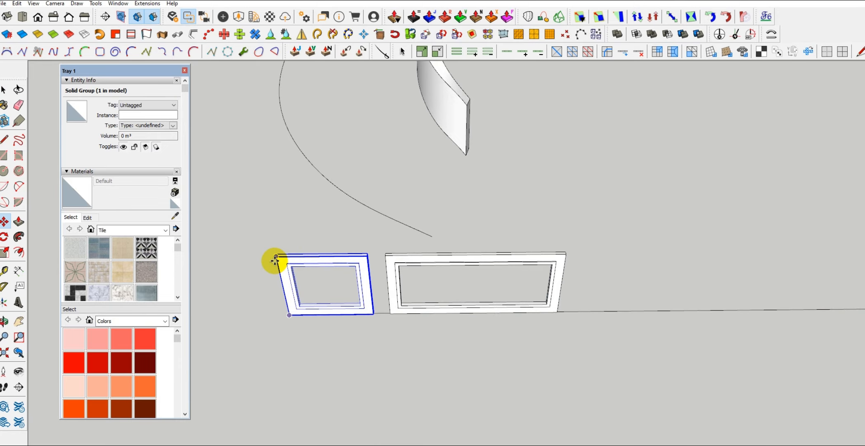
pyautogui.press('ctrl')
pyautogui.click(275, 260)
pyautogui.click(564, 253)
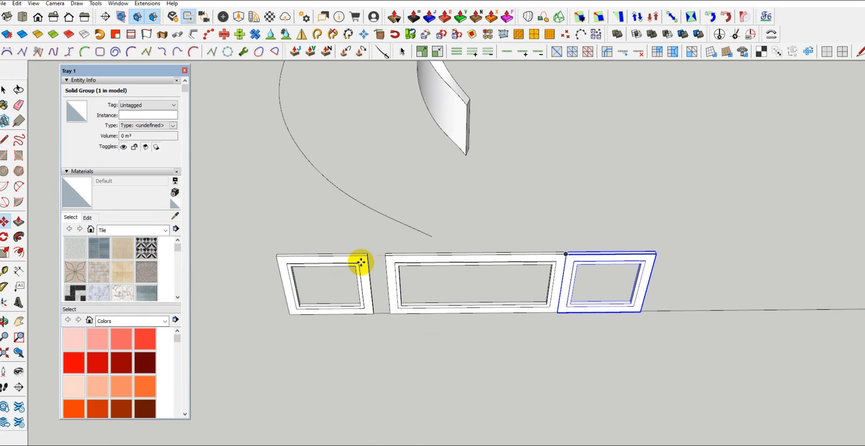
# Move the new small frame away from the wide frame by the gap between the first two frames.
pyautogui.scroll(2, 357, 261)
pyautogui.click(368, 255)
pyautogui.click(395, 253)
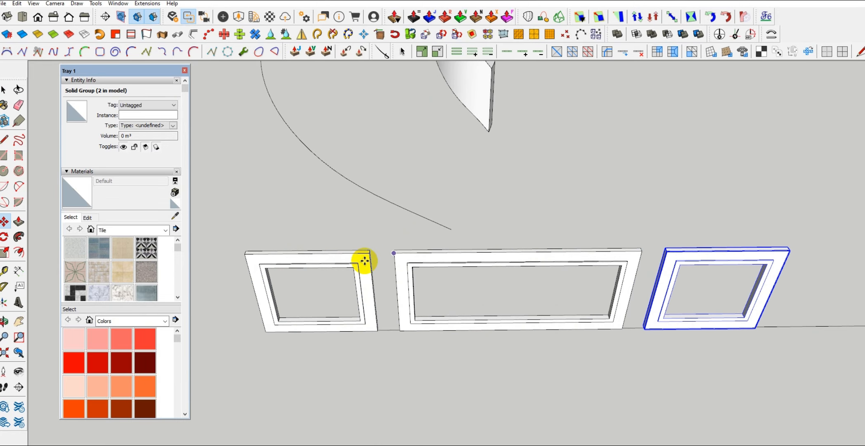
# Copy the wide frame and the last small frame together along the line, keeping the same gap spacing.
pyautogui.scroll(-2, 363, 259)
pyautogui.press('space')
pyautogui.keyDown('shift'); pyautogui.click(407, 282); pyautogui.keyUp('shift')
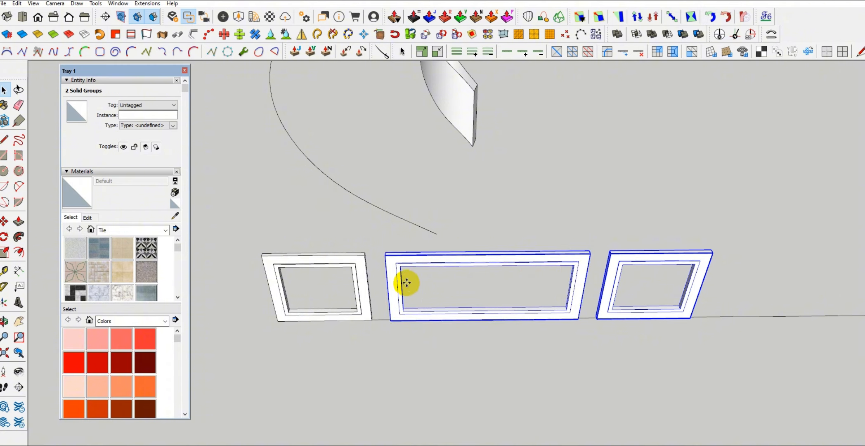
pyautogui.press('m')
pyautogui.scroll(2, 365, 255)
pyautogui.click(361, 251)
pyautogui.press('ctrl')
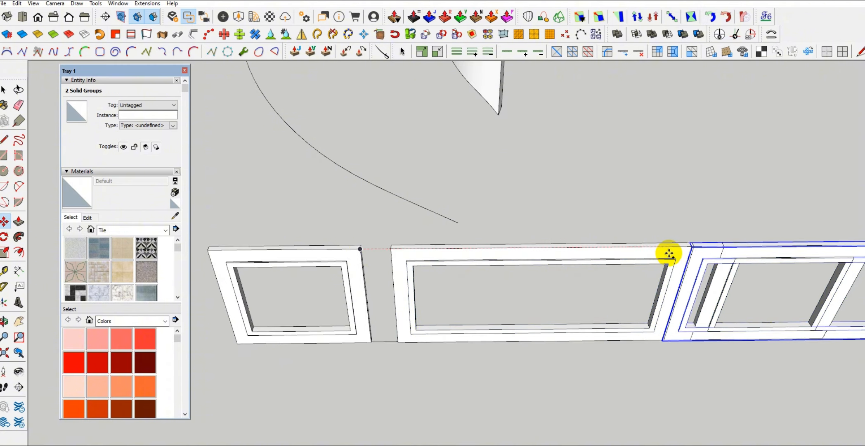
pyautogui.keyDown('shift'); pyautogui.moveTo(667, 253); pyautogui.dragTo(454, 255, button='middle'); pyautogui.keyUp('shift')
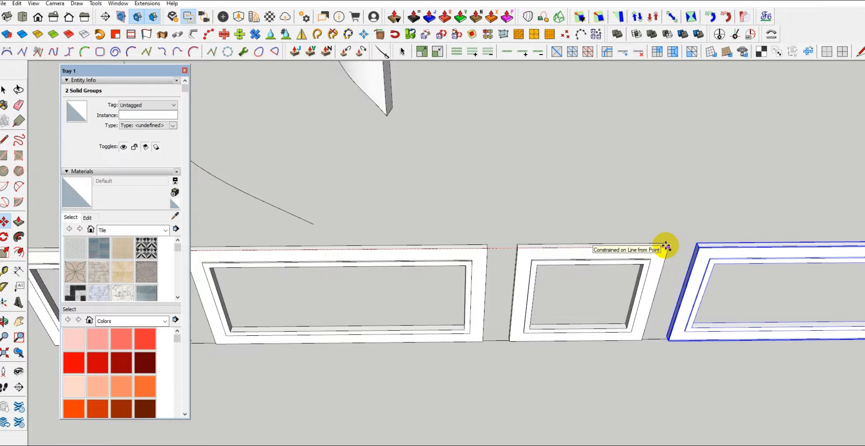
pyautogui.click(666, 247)
# Place another copy of the wide and small frame pair further along the straight line at equal spacing.
pyautogui.press('ctrl')
pyautogui.scroll(-4, 321, 274)
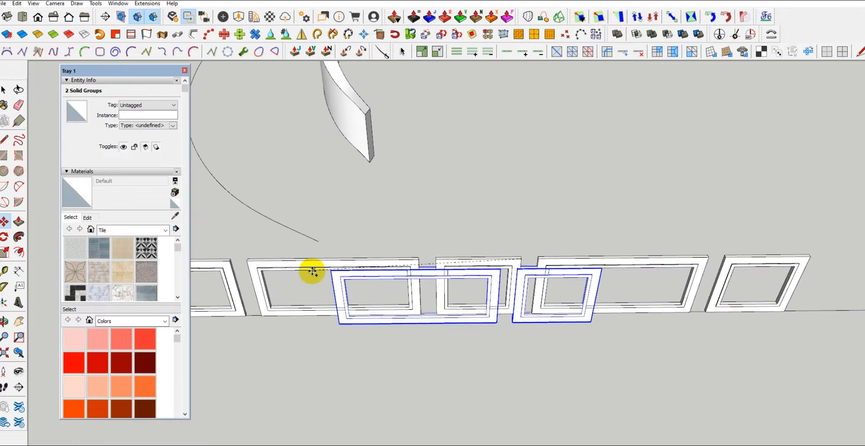
pyautogui.keyDown('shift'); pyautogui.moveTo(522, 257); pyautogui.dragTo(312, 250, button='middle'); pyautogui.keyUp('shift')
pyautogui.click(486, 254)
pyautogui.scroll(-5, 431, 284)
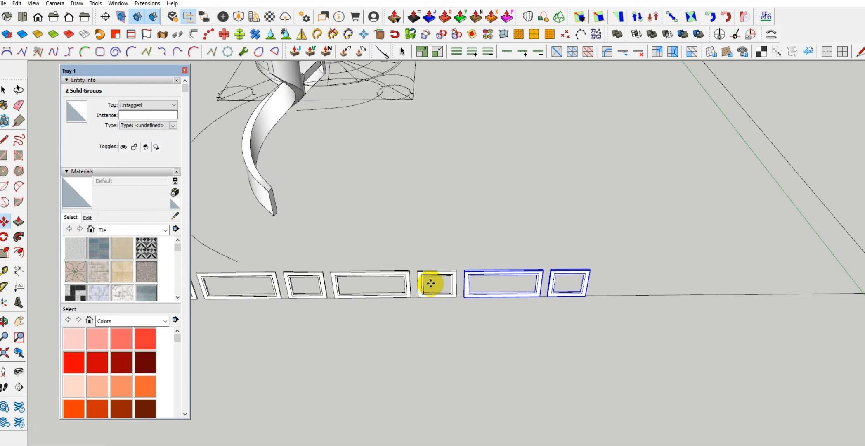
pyautogui.scroll(2, 468, 286)
# Select the last four frames and copy them further along the line with the same gap.
pyautogui.press('space')
pyautogui.moveTo(300, 236); pyautogui.dragTo(619, 390)
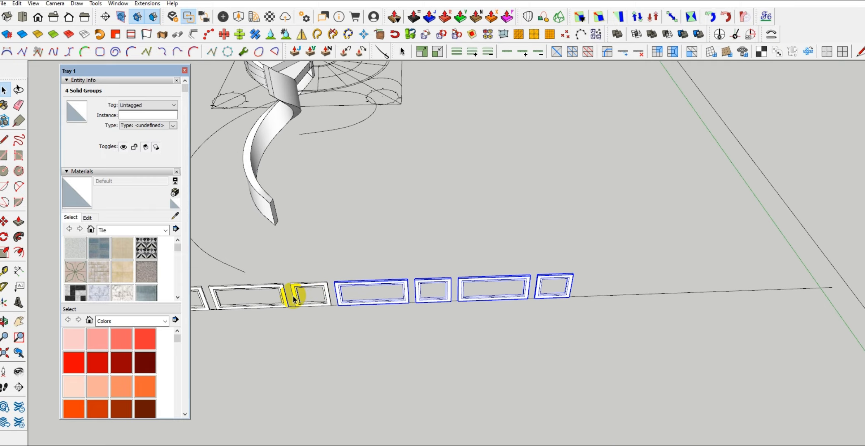
pyautogui.scroll(2, 325, 285)
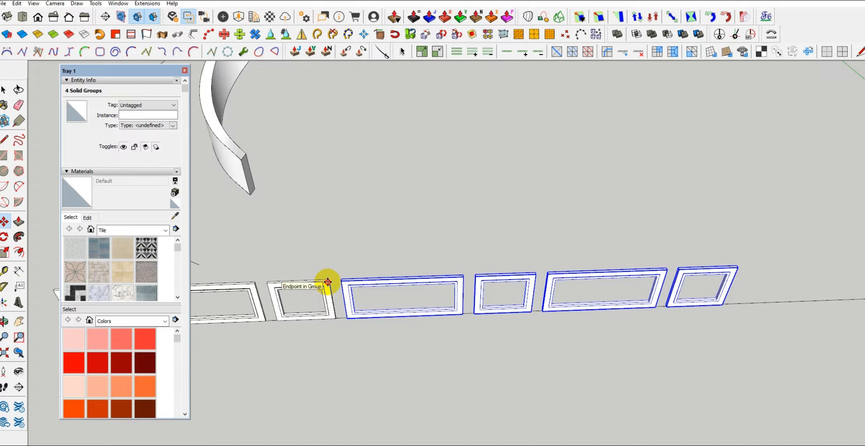
pyautogui.click(328, 282)
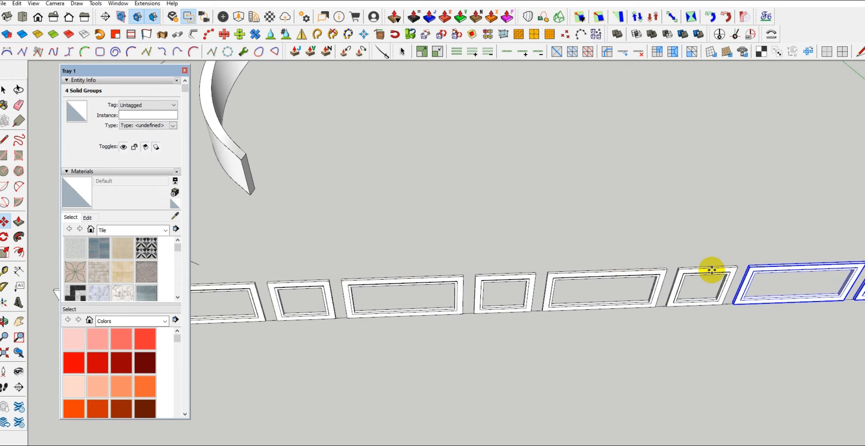
pyautogui.scroll(-3, 697, 265)
pyautogui.scroll(4, 570, 244)
pyautogui.scroll(2, 586, 256)
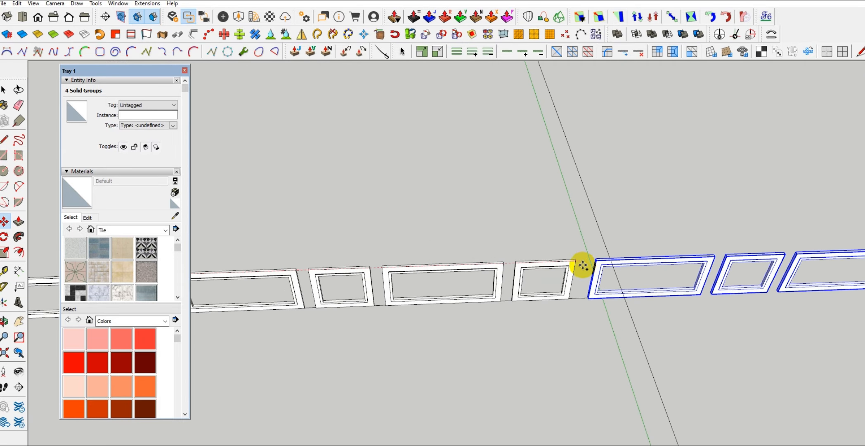
pyautogui.click(575, 265)
pyautogui.scroll(-3, 536, 249)
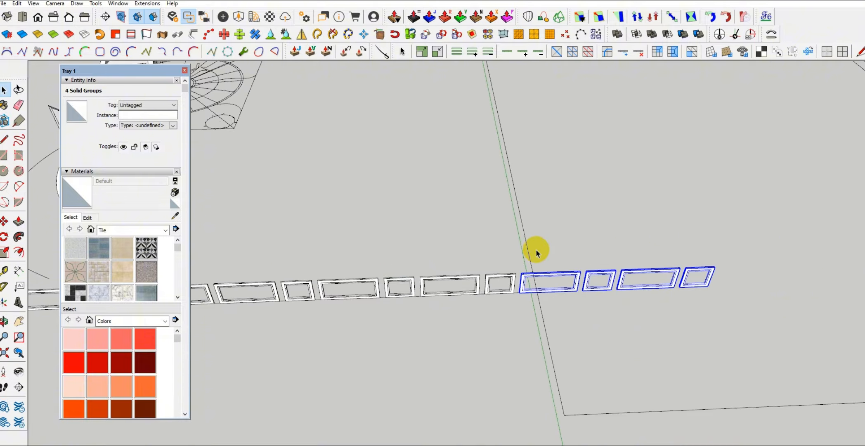
# Delete the three surplus frames at the far end of the row, keeping the last wide frame.
pyautogui.moveTo(555, 207); pyautogui.dragTo(758, 377)
pyautogui.scroll(2, 498, 283)
pyautogui.press('Delete')
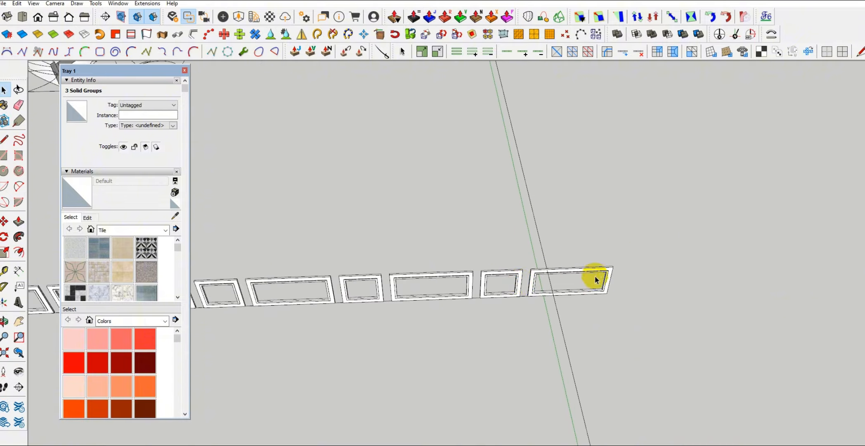
# Edit the last wide frame and move its outer end back so the frame finishes at the straight line's end.
pyautogui.scroll(2, 603, 272)
pyautogui.doubleClick(608, 268)
pyautogui.moveTo(572, 243); pyautogui.dragTo(645, 326)
pyautogui.scroll(1, 596, 271)
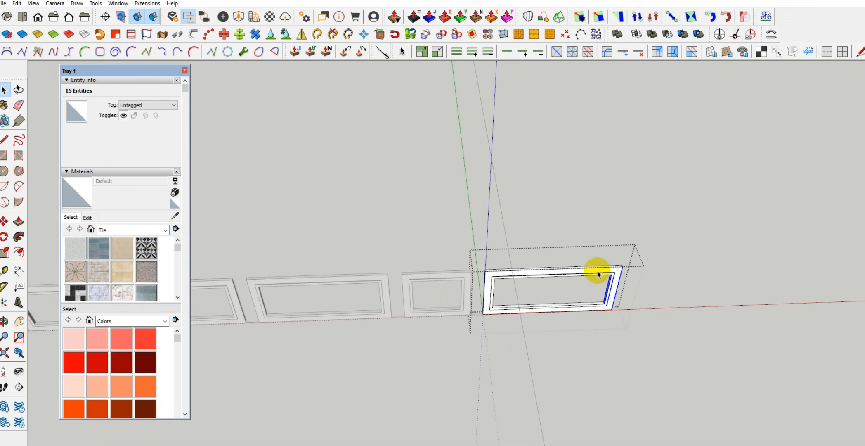
pyautogui.press('m')
pyautogui.click(622, 264)
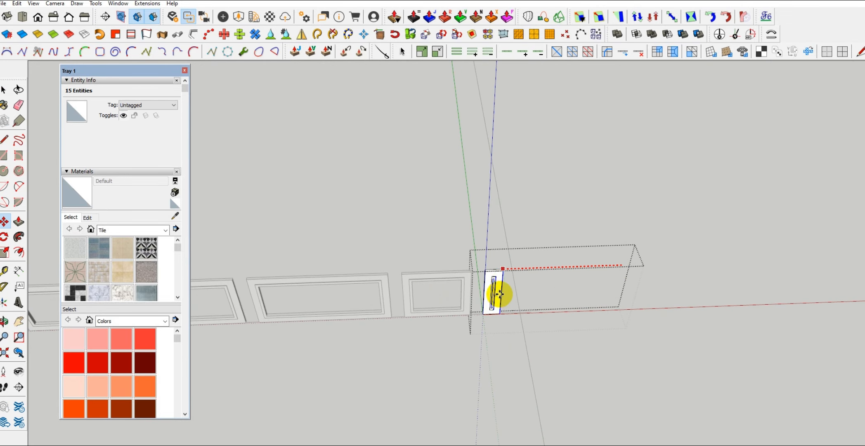
pyautogui.scroll(1, 498, 298)
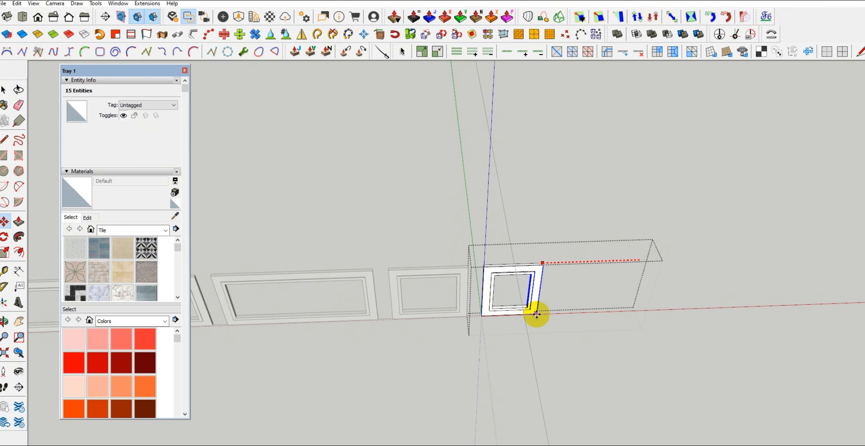
pyautogui.click(536, 314)
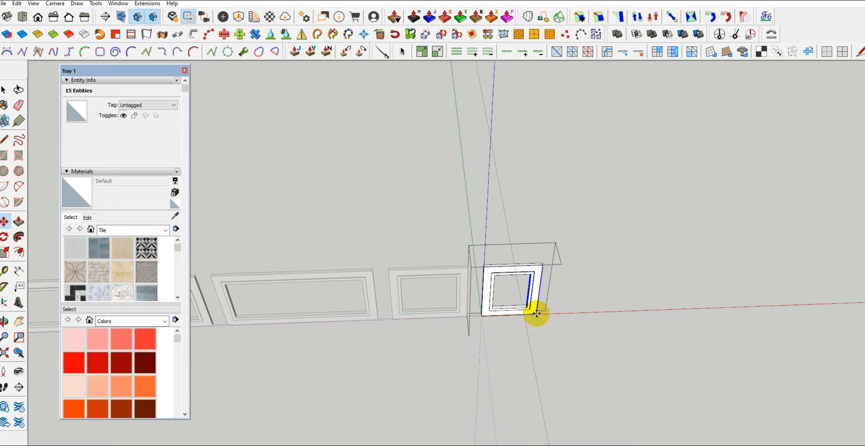
pyautogui.press('space')
pyautogui.scroll(-3, 643, 312)
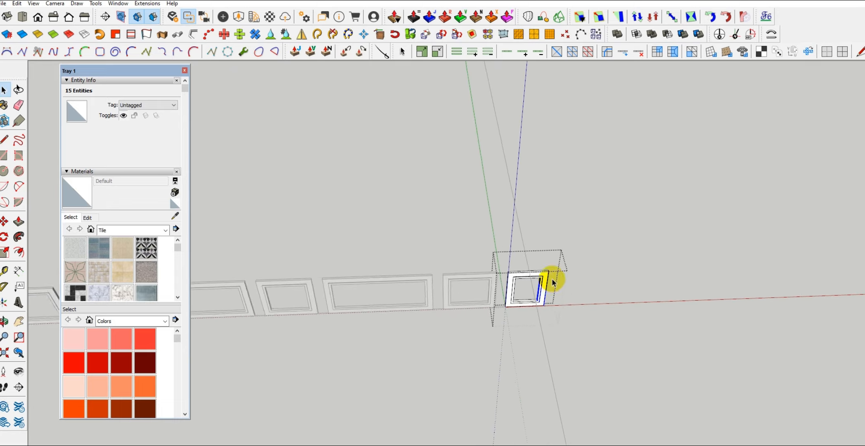
pyautogui.click(553, 283)
# Select all twelve frames in the row, exclude the straight line, and make them one group.
pyautogui.scroll(-6, 554, 281)
pyautogui.moveTo(415, 277); pyautogui.dragTo(450, 384, button='middle')
pyautogui.moveTo(282, 303); pyautogui.dragTo(655, 383)
pyautogui.scroll(1, 310, 329)
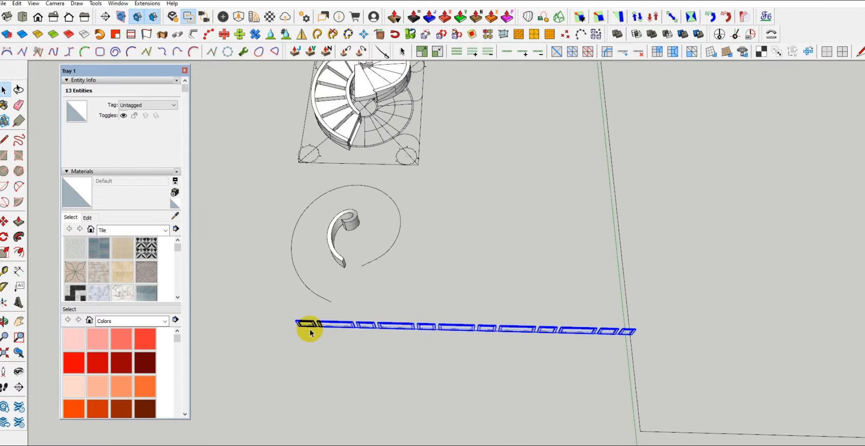
pyautogui.scroll(8, 309, 328)
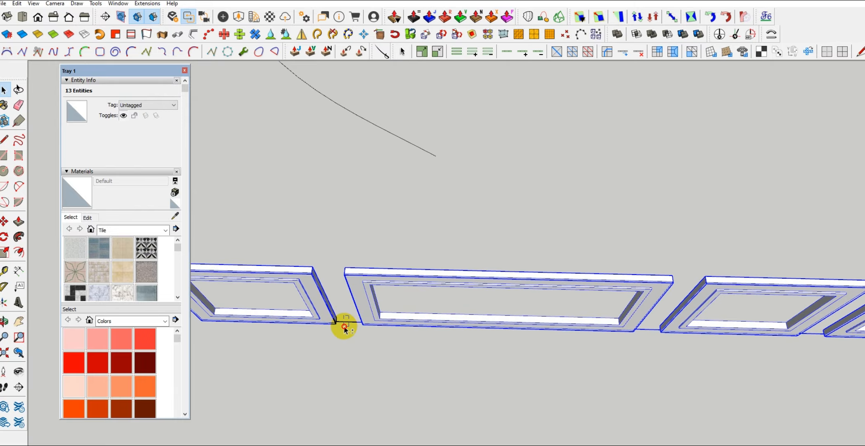
pyautogui.keyDown('shift'); pyautogui.click(344, 326); pyautogui.keyUp('shift')
pyautogui.rightClick(369, 272)
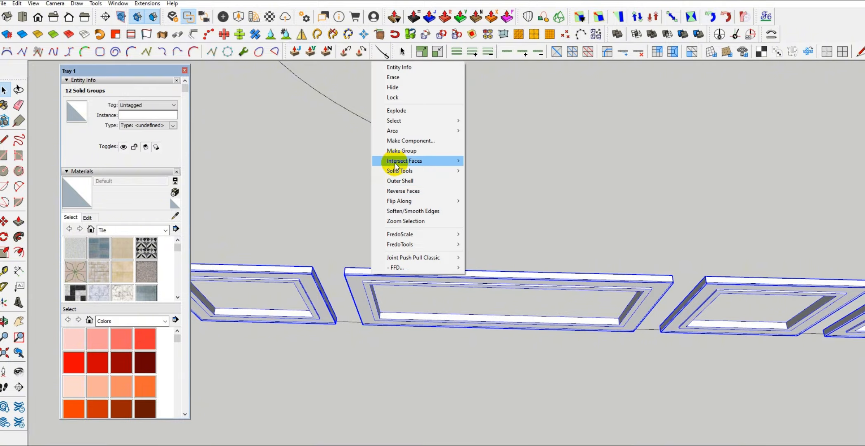
pyautogui.click(407, 150)
pyautogui.scroll(-5, 406, 310)
pyautogui.moveTo(406, 309); pyautogui.dragTo(494, 247, button='middle')
pyautogui.click(495, 247)
# Draw a vertical line along the first frame's outer end, from its upper front corner to its lower corner.
pyautogui.scroll(4, 454, 318)
pyautogui.moveTo(421, 340); pyautogui.dragTo(408, 247, button='middle')
pyautogui.scroll(2, 382, 261)
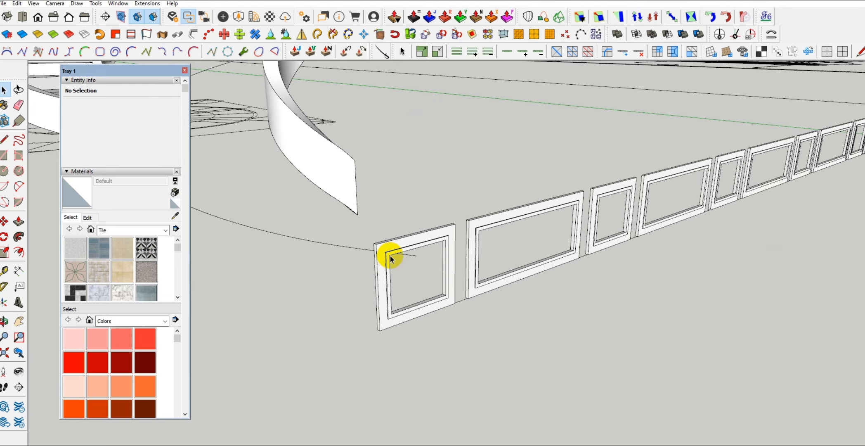
pyautogui.press('l')
pyautogui.moveTo(375, 245); pyautogui.dragTo(379, 323)
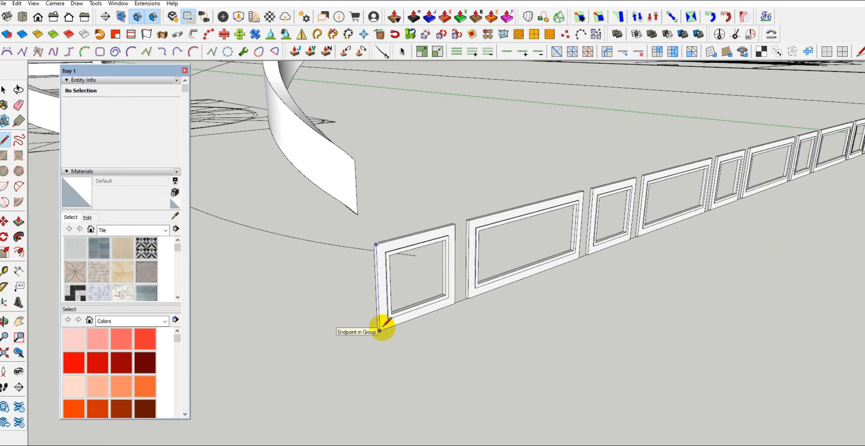
pyautogui.press('space')
pyautogui.scroll(-5, 473, 318)
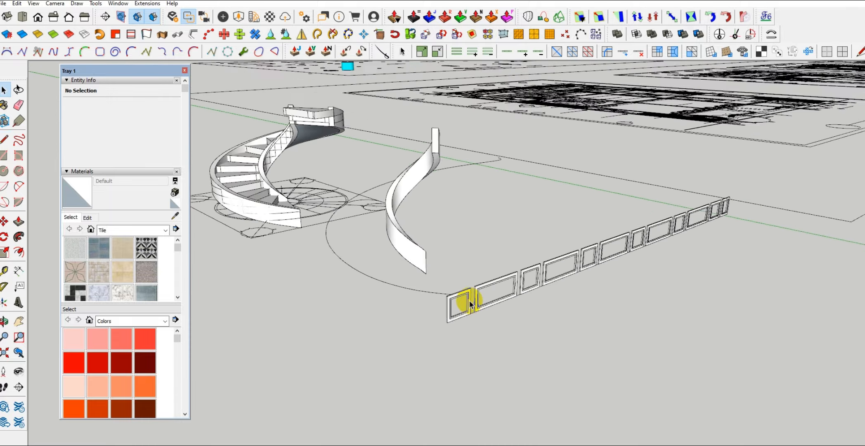
# Examine the flattened outer curve, the grouped row of frames and the straight line beneath it, selecting the pieces in turn.
pyautogui.moveTo(466, 300); pyautogui.dragTo(412, 315, button='middle')
pyautogui.scroll(1, 389, 276)
pyautogui.scroll(1, 380, 309)
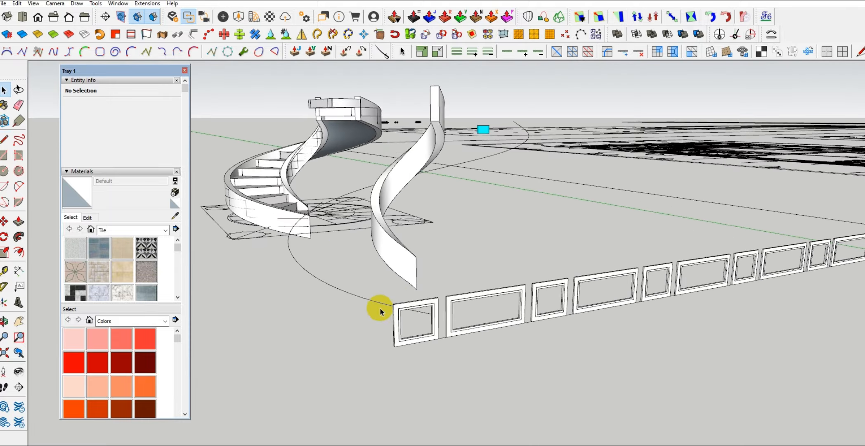
pyautogui.click(380, 306)
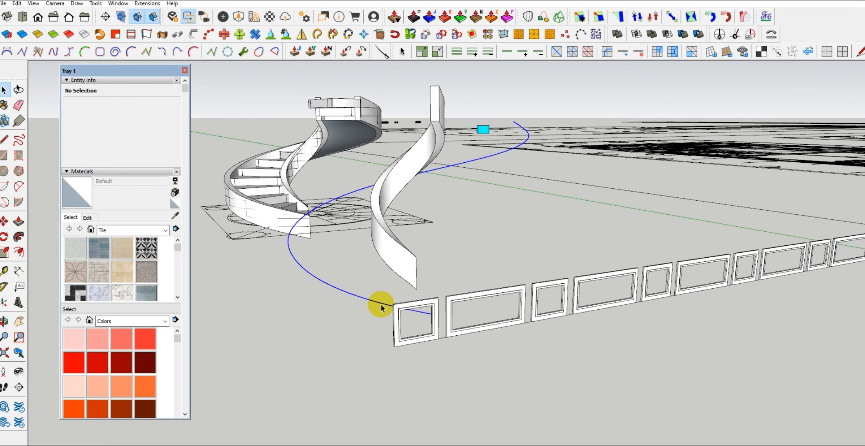
pyautogui.click(415, 306)
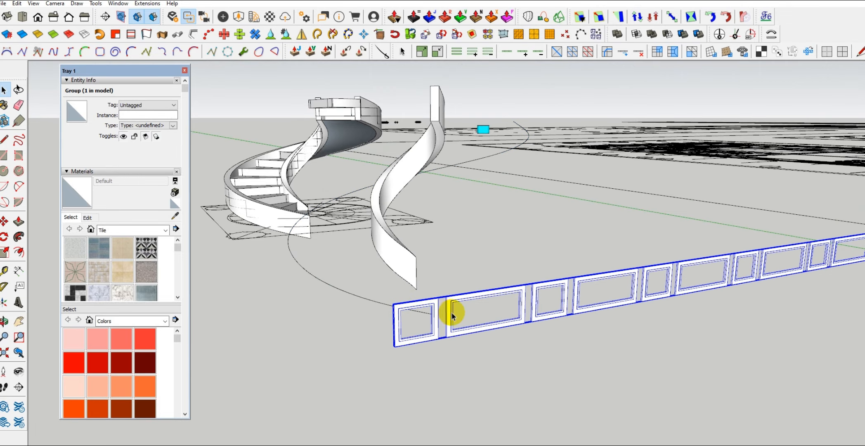
pyautogui.click(491, 308)
pyautogui.click(494, 292)
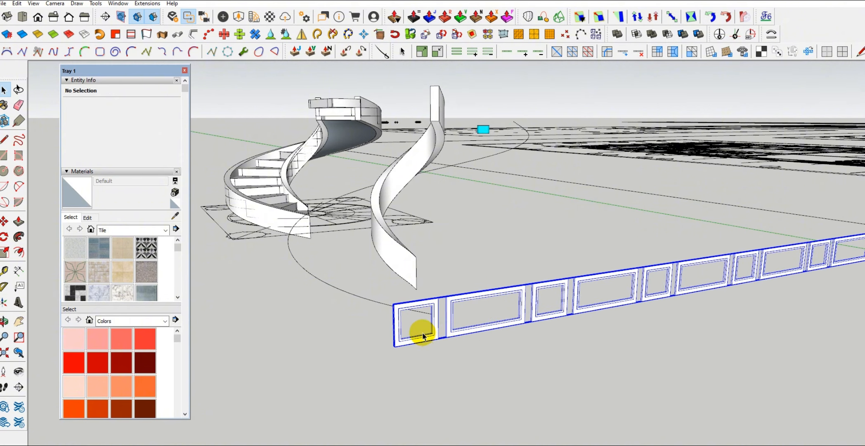
pyautogui.moveTo(424, 333)
pyautogui.mouseDown(button='middle')
pyautogui.moveTo(528, 306)
pyautogui.moveTo(409, 329)
pyautogui.moveTo(423, 340)
pyautogui.mouseUp(button='middle')
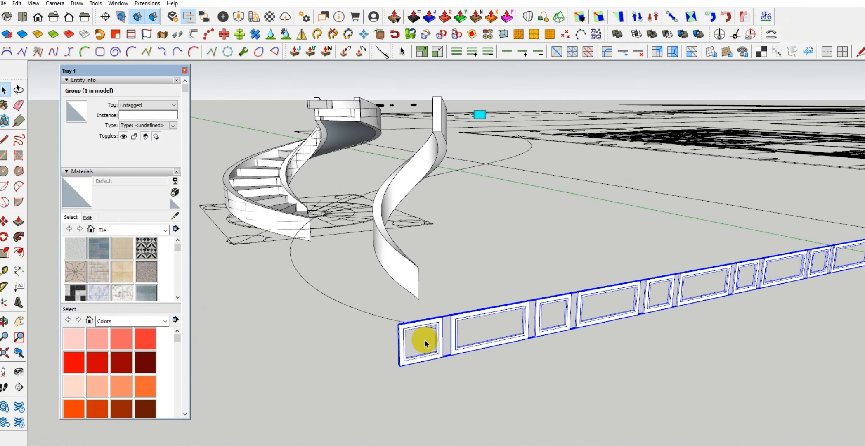
pyautogui.click(448, 360)
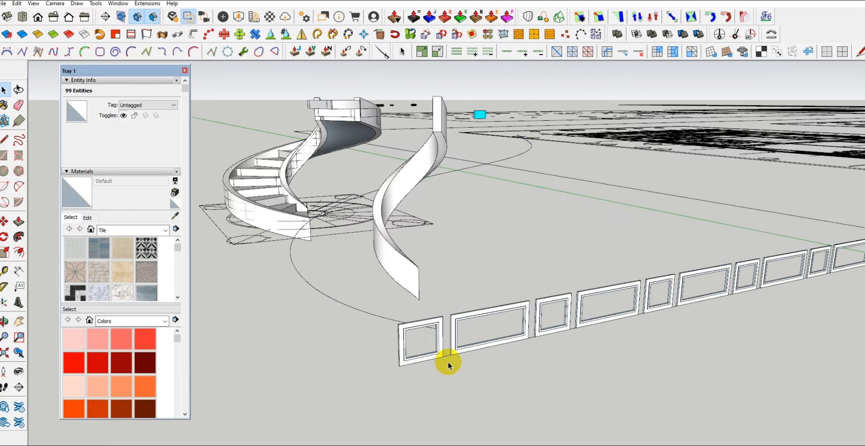
pyautogui.scroll(3, 449, 354)
pyautogui.click(452, 361)
pyautogui.moveTo(452, 361); pyautogui.dragTo(499, 372, button='middle')
# Bend the grouped frame row with Shape Bender, using the straight line beneath it and the flattened outer curve as path.
pyautogui.click(498, 351)
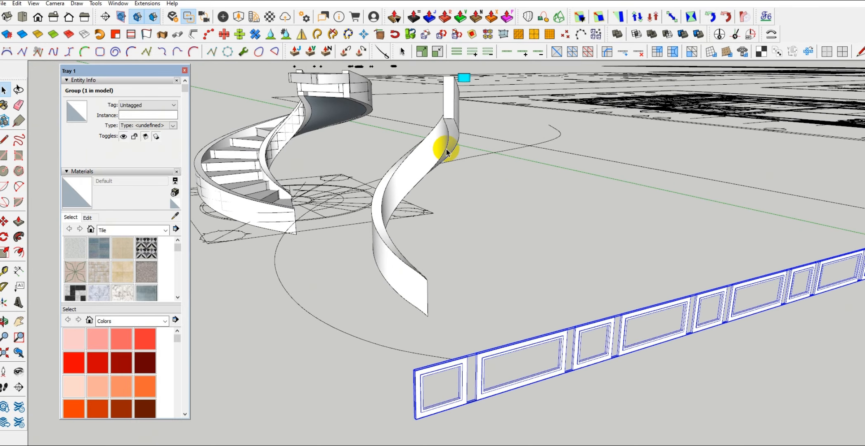
pyautogui.click(772, 34)
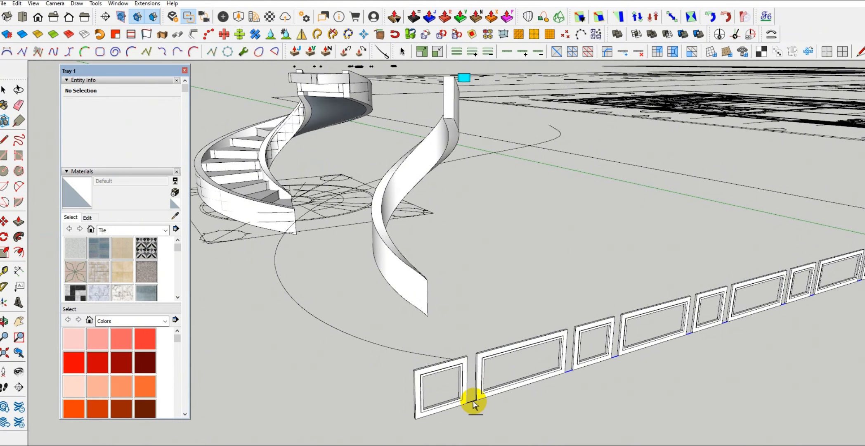
pyautogui.scroll(-5, 314, 397)
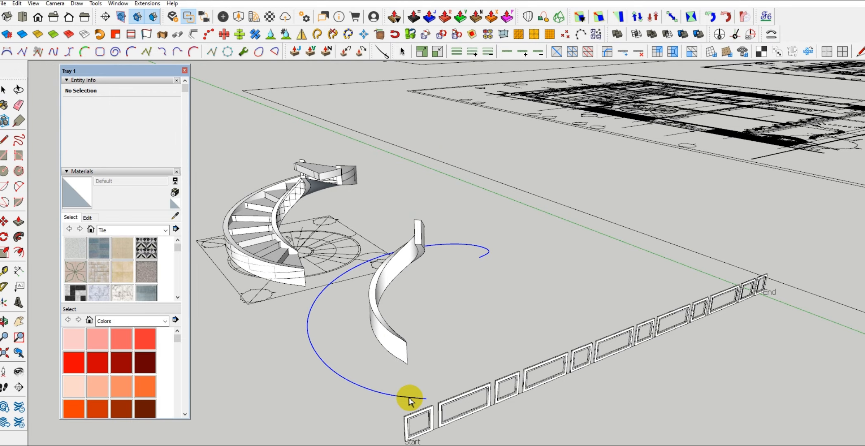
pyautogui.click(410, 399)
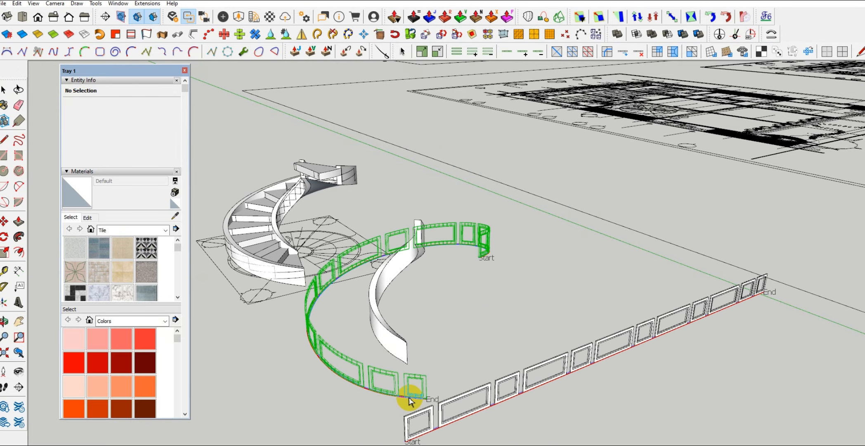
pyautogui.moveTo(400, 390); pyautogui.dragTo(474, 318, button='middle')
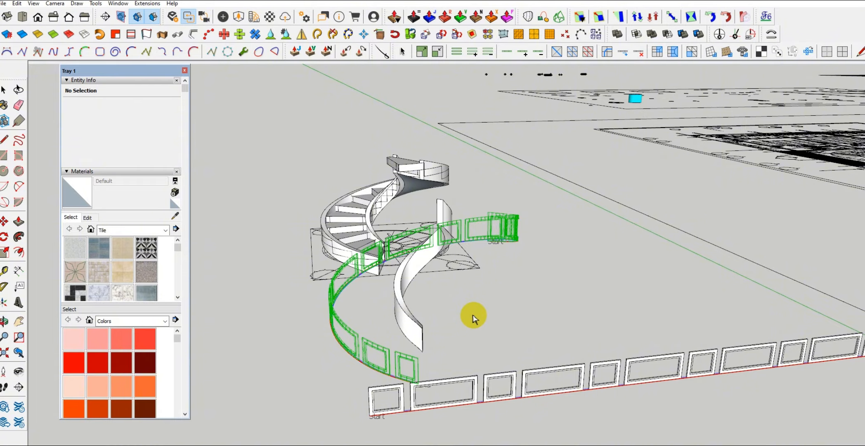
pyautogui.press('Return')
# Move the bent frame row by its lower end point onto the lower front corner of the staircase's outer stringer.
pyautogui.click(422, 358)
pyautogui.scroll(6, 381, 371)
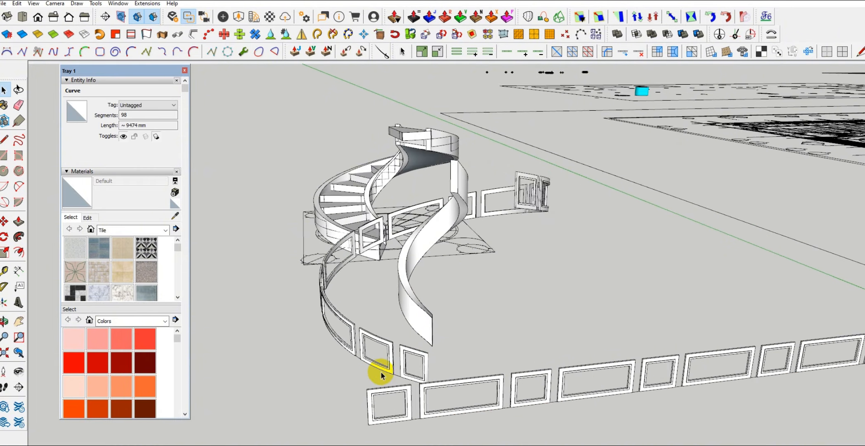
pyautogui.scroll(2, 428, 388)
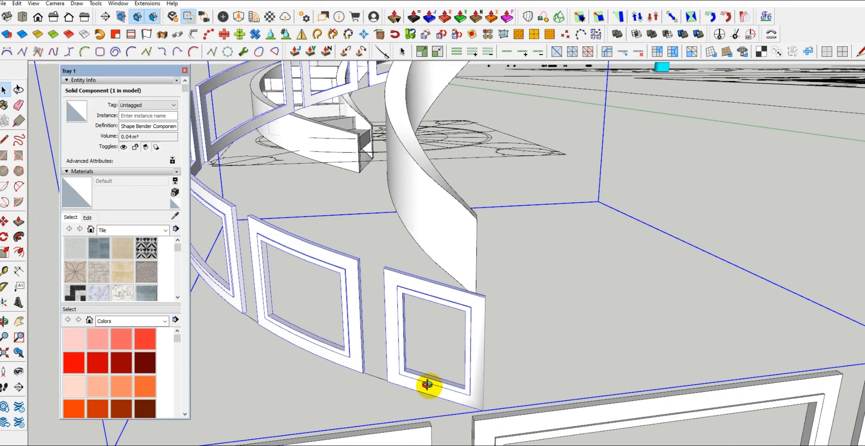
pyautogui.moveTo(429, 385); pyautogui.dragTo(289, 390, button='middle')
pyautogui.scroll(5, 308, 384)
pyautogui.scroll(-5, 313, 391)
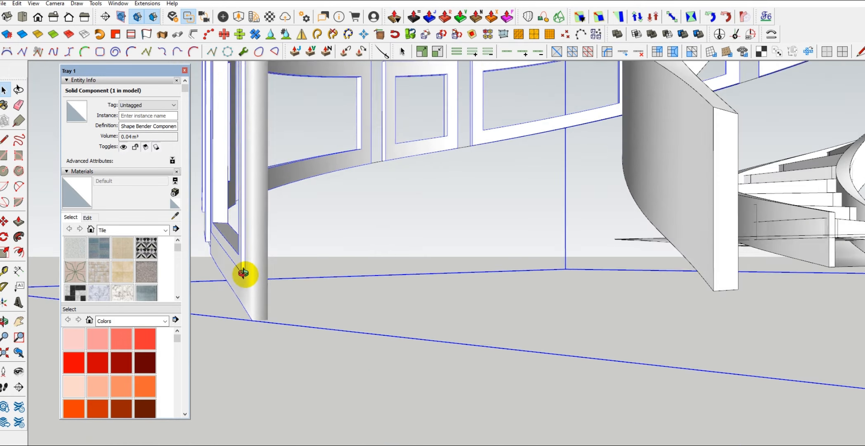
pyautogui.moveTo(244, 272); pyautogui.dragTo(232, 232, button='middle')
pyautogui.scroll(4, 290, 245)
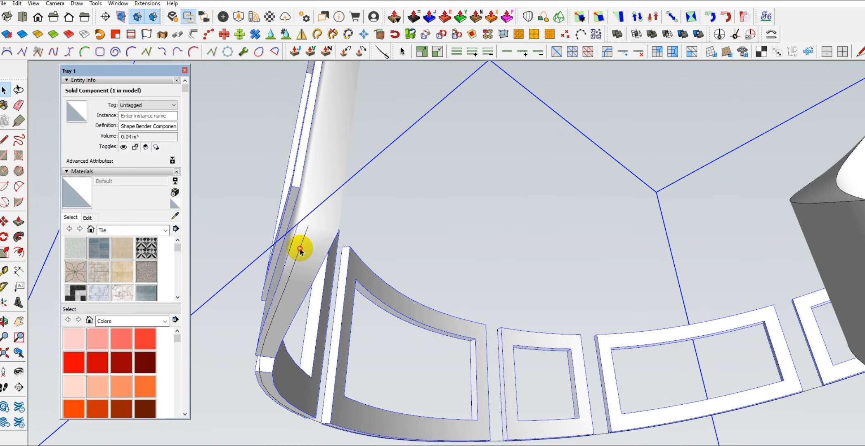
pyautogui.click(300, 249)
pyautogui.click(294, 241)
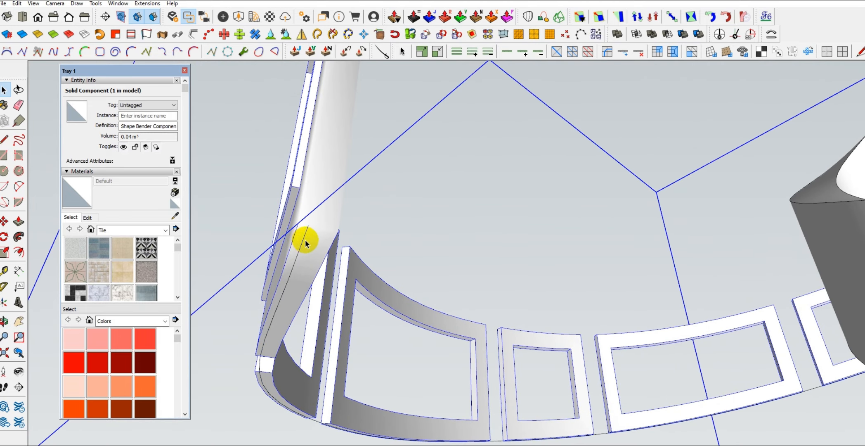
pyautogui.press('m')
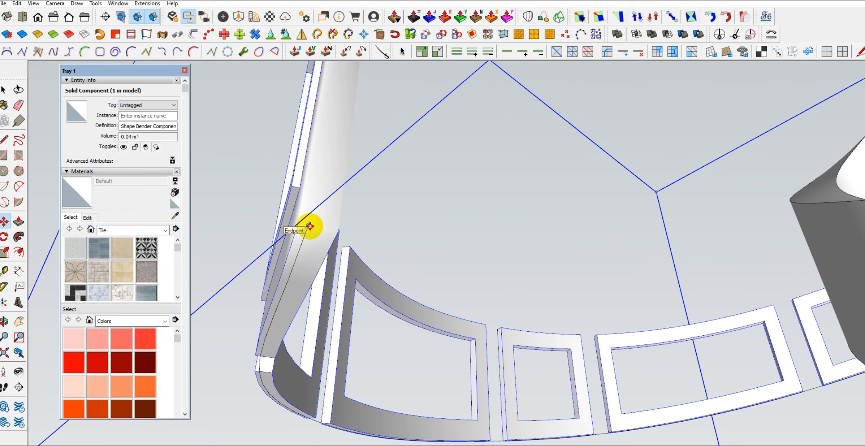
pyautogui.click(310, 227)
pyautogui.moveTo(310, 227); pyautogui.dragTo(529, 291, button='middle')
pyautogui.scroll(-6, 616, 199)
pyautogui.keyDown('shift'); pyautogui.moveTo(551, 141); pyautogui.dragTo(521, 190, button='middle'); pyautogui.keyUp('shift')
pyautogui.scroll(8, 578, 171)
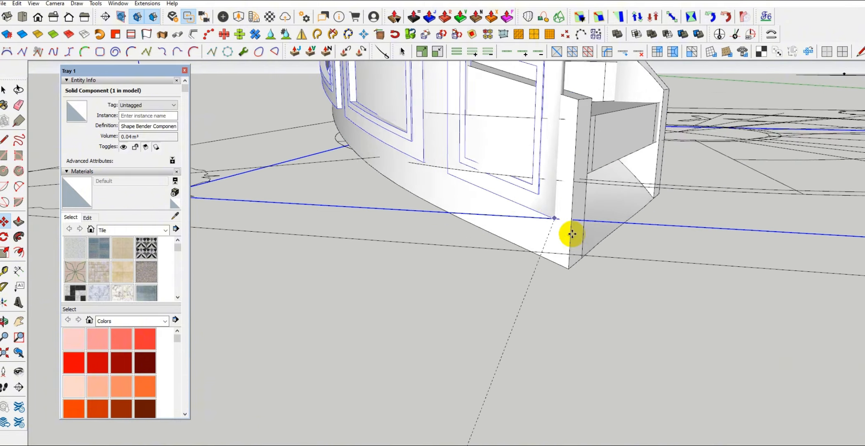
pyautogui.scroll(5, 574, 269)
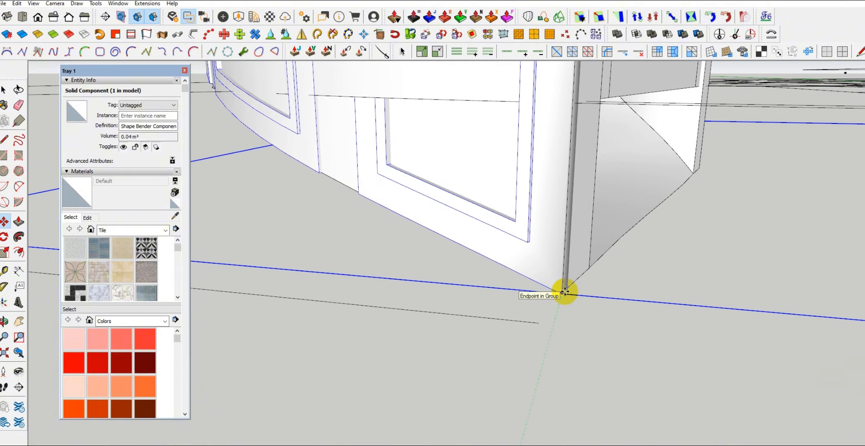
pyautogui.scroll(-10, 565, 292)
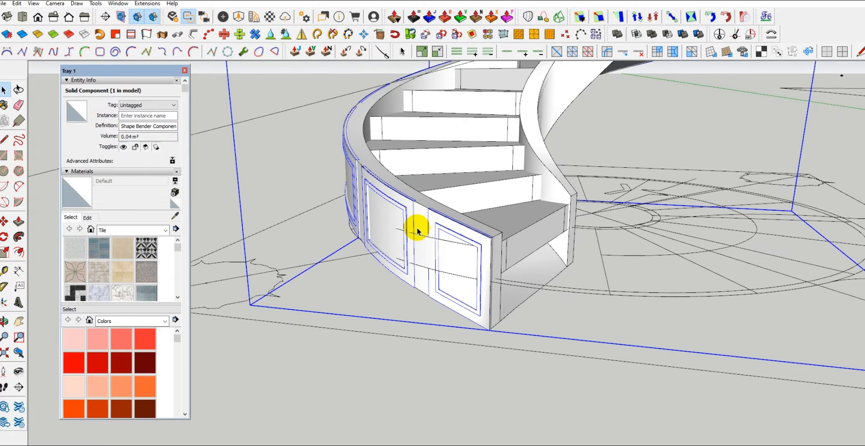
# Examine the framed panels wrapped around the staircase's outer side from several angles, from the bottom steps to the landing.
pyautogui.moveTo(415, 226); pyautogui.dragTo(816, 244, button='middle')
pyautogui.keyDown('shift'); pyautogui.moveTo(487, 280); pyautogui.dragTo(512, 396, button='middle'); pyautogui.keyUp('shift')
pyautogui.scroll(-3, 512, 396)
pyautogui.moveTo(346, 266); pyautogui.dragTo(441, 250, button='middle')
pyautogui.moveTo(409, 318); pyautogui.dragTo(199, 272, button='middle')
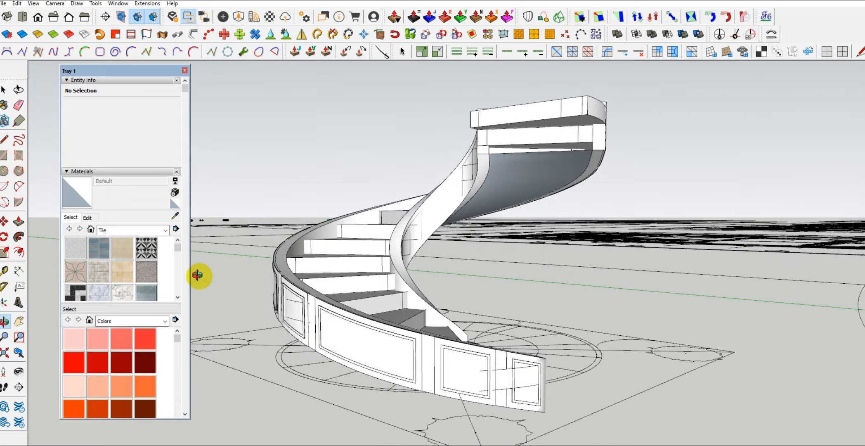
pyautogui.scroll(3, 301, 310)
pyautogui.scroll(2, 305, 309)
pyautogui.moveTo(306, 309); pyautogui.dragTo(449, 368, button='middle')
pyautogui.scroll(-10, 449, 369)
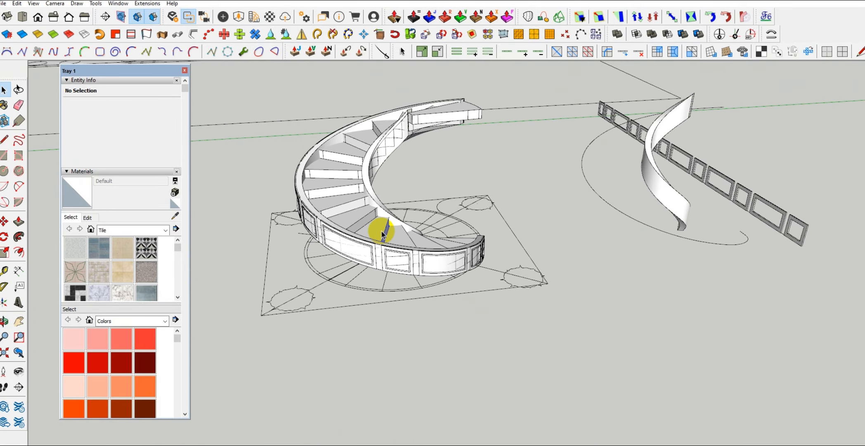
pyautogui.scroll(-2, 495, 259)
pyautogui.scroll(10, 490, 243)
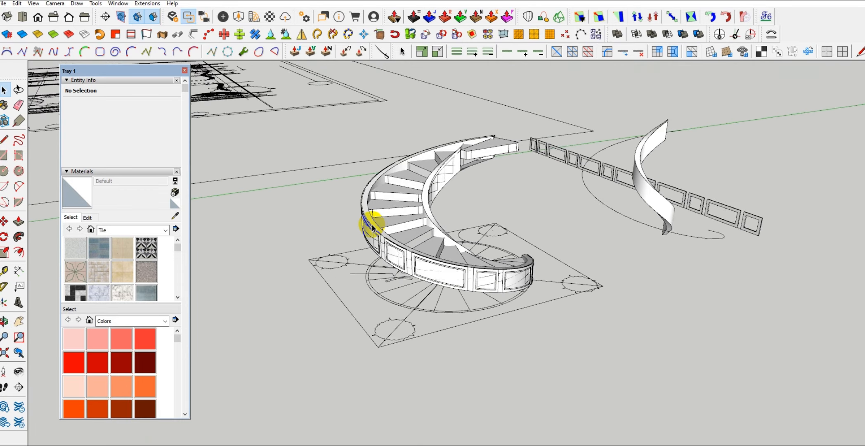
pyautogui.moveTo(421, 241); pyautogui.dragTo(413, 278, button='middle')
pyautogui.scroll(-5, 334, 291)
pyautogui.moveTo(424, 329); pyautogui.dragTo(343, 340, button='middle')
pyautogui.scroll(-5, 377, 315)
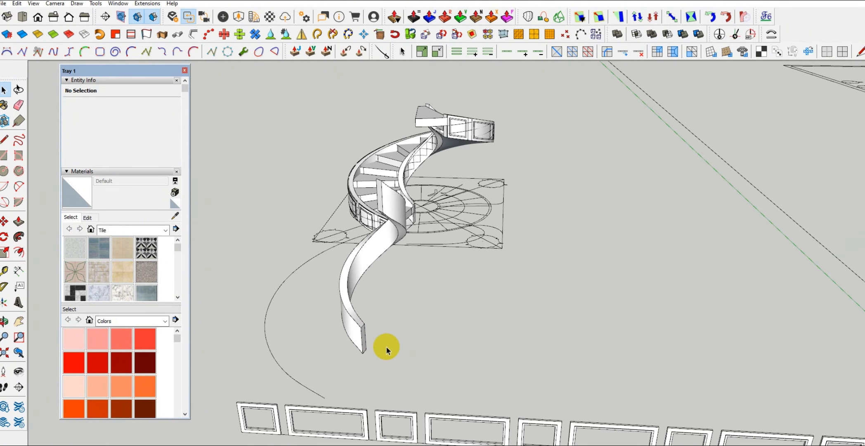
# Open the separate spiral stringer group and delete its side faces, end face and upper edges, keeping the bottom face.
pyautogui.scroll(5, 359, 344)
pyautogui.click(350, 302)
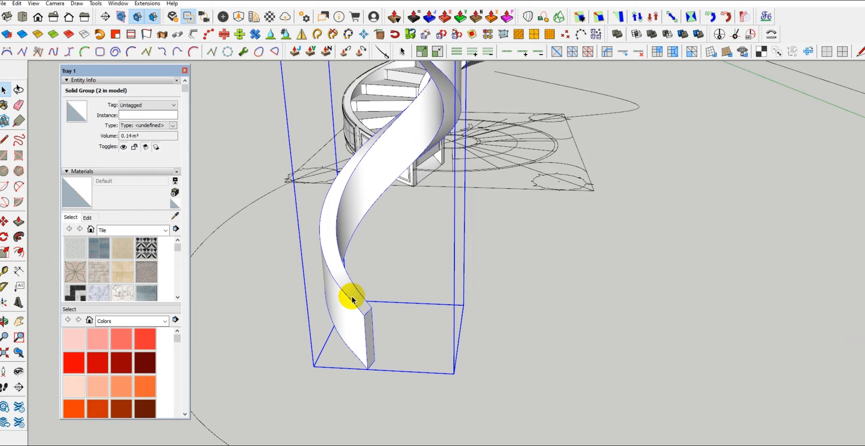
pyautogui.doubleClick(352, 296)
pyautogui.moveTo(361, 314); pyautogui.dragTo(417, 367, button='middle')
pyautogui.tripleClick(476, 355)
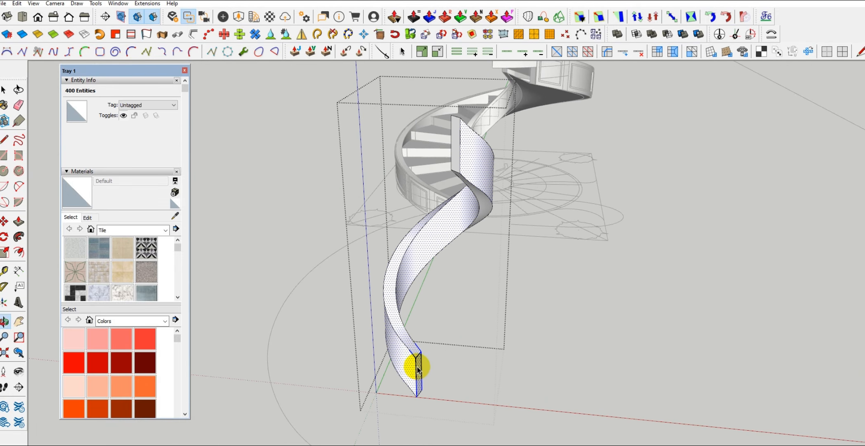
pyautogui.press('Delete')
pyautogui.moveTo(426, 249); pyautogui.dragTo(530, 289, button='middle')
pyautogui.click(610, 246)
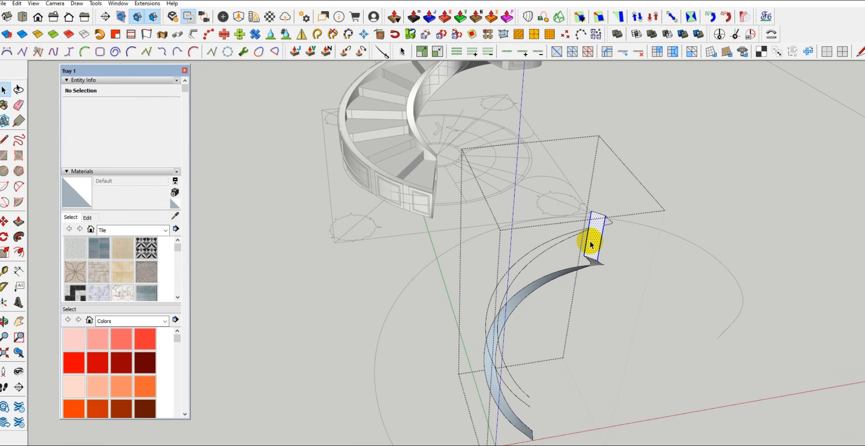
pyautogui.tripleClick(599, 214)
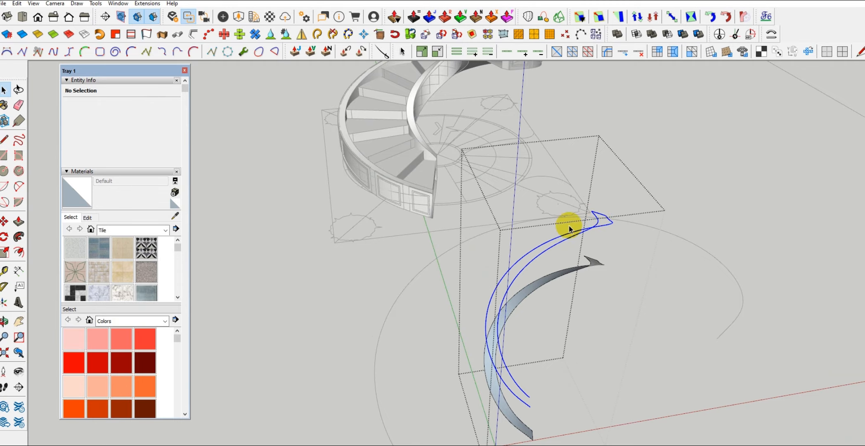
pyautogui.press('Delete')
# Delete the remaining bottom face of the spiral stringer, keeping its edges.
pyautogui.scroll(-3, 545, 273)
pyautogui.scroll(5, 493, 363)
pyautogui.moveTo(482, 362); pyautogui.dragTo(393, 346, button='middle')
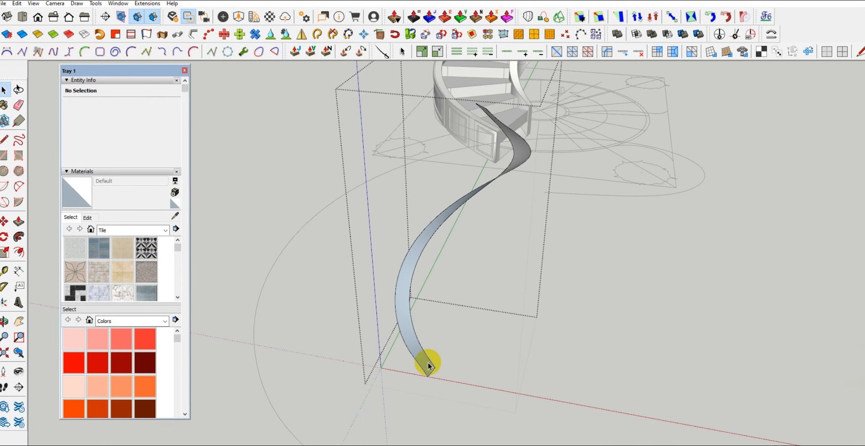
pyautogui.scroll(1, 431, 373)
pyautogui.tripleClick(428, 374)
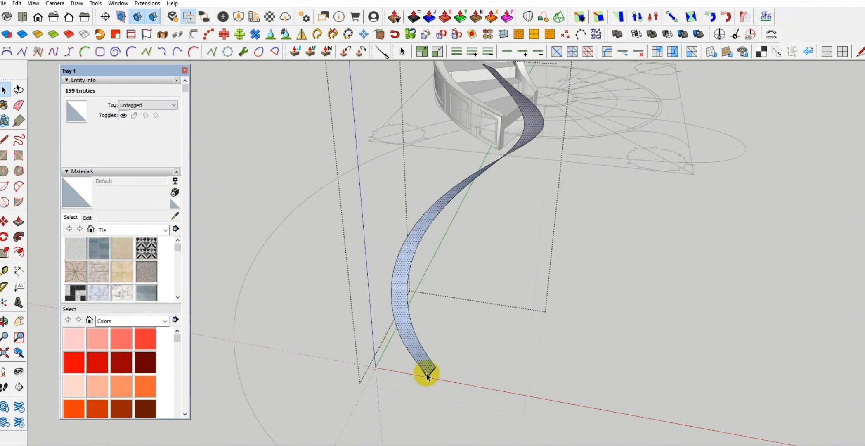
pyautogui.press('Delete')
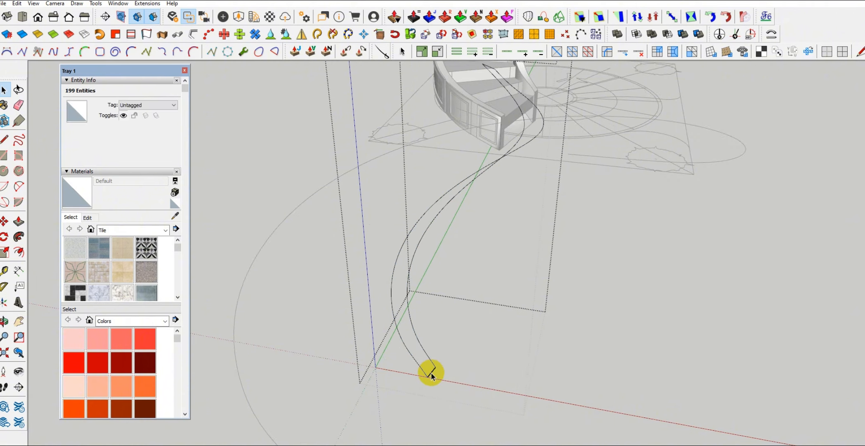
# Remove the short end edges and one of the two spiral curves, then close the group and select it.
pyautogui.moveTo(466, 395); pyautogui.dragTo(445, 249, button='middle')
pyautogui.moveTo(478, 165); pyautogui.dragTo(485, 176, button='middle')
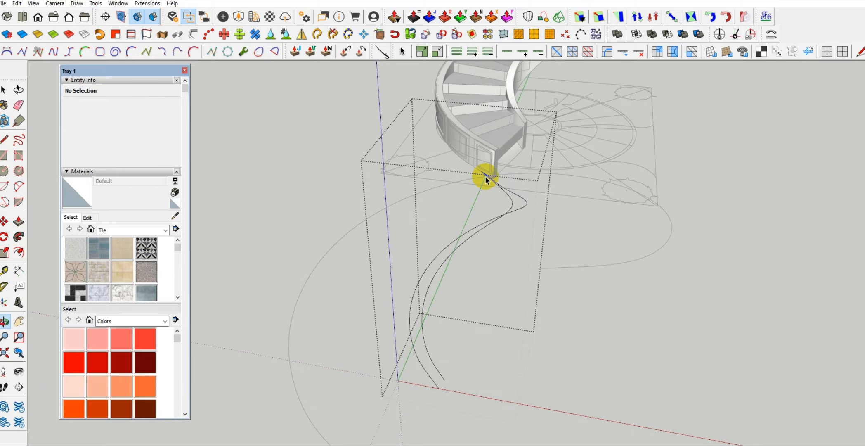
pyautogui.moveTo(451, 370); pyautogui.dragTo(438, 389, button='middle')
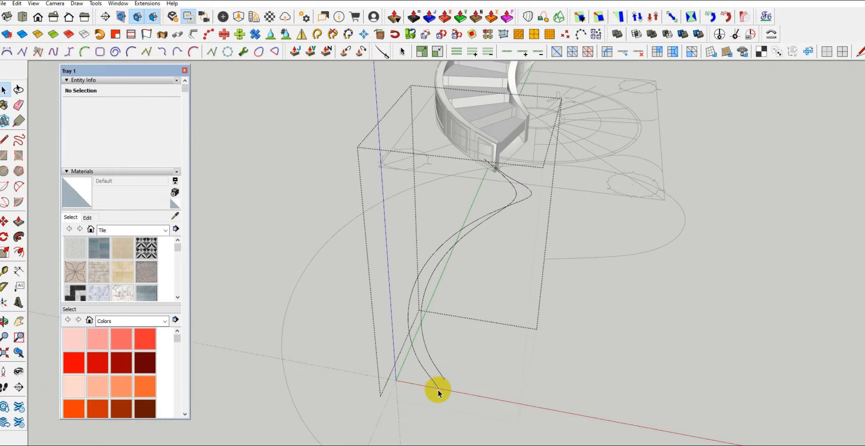
pyautogui.press('Delete')
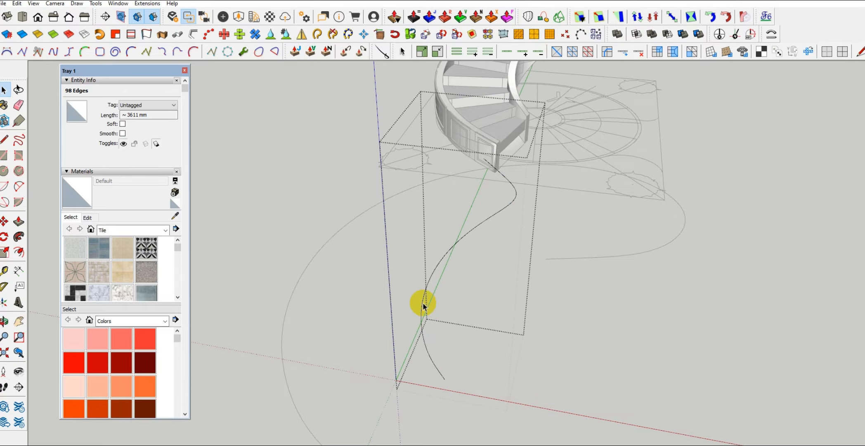
pyautogui.scroll(-3, 422, 303)
pyautogui.press('Escape')
pyautogui.click(459, 252)
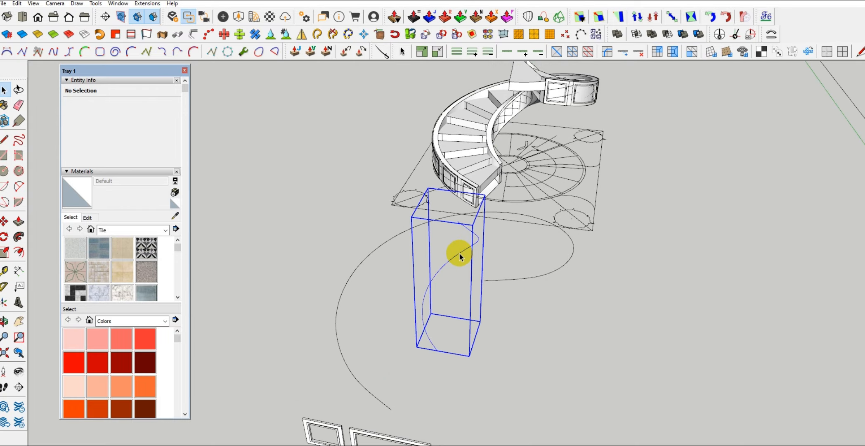
# Explode the group holding the inner spiral curve and weld its loose edges into a single curve.
pyautogui.rightClick(459, 253)
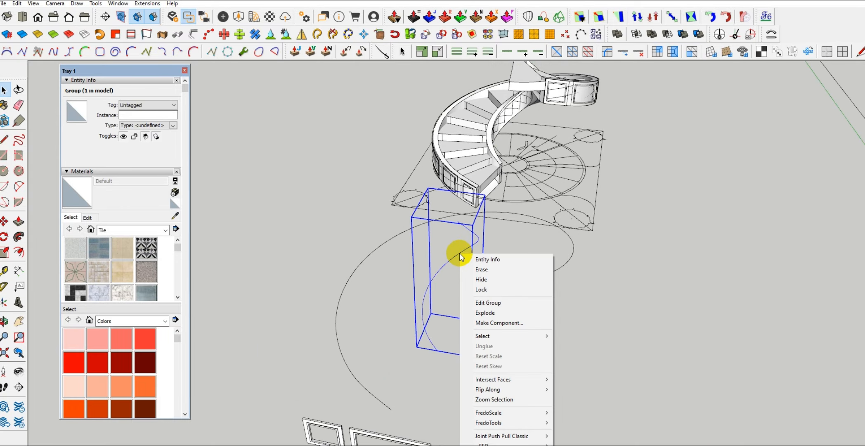
pyautogui.click(497, 313)
pyautogui.moveTo(421, 315); pyautogui.dragTo(458, 350, button='middle')
pyautogui.moveTo(495, 289); pyautogui.dragTo(446, 316)
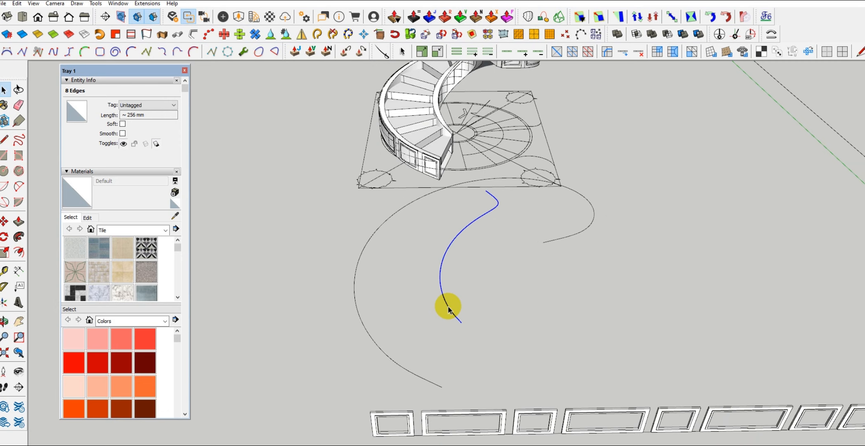
pyautogui.click(317, 37)
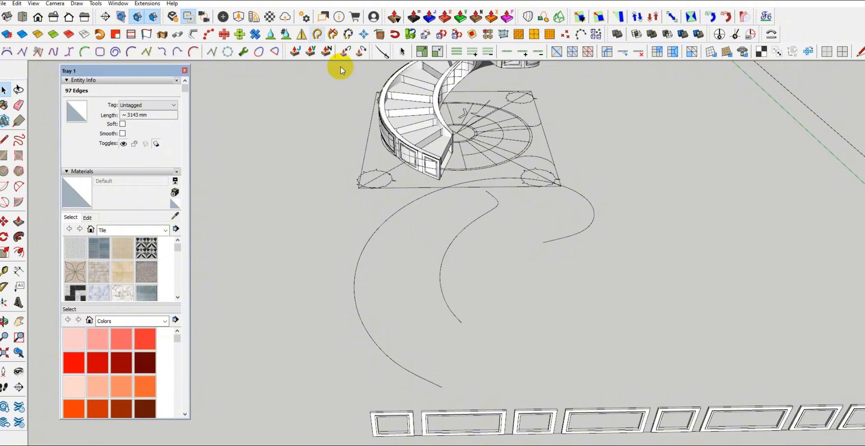
pyautogui.click(451, 246)
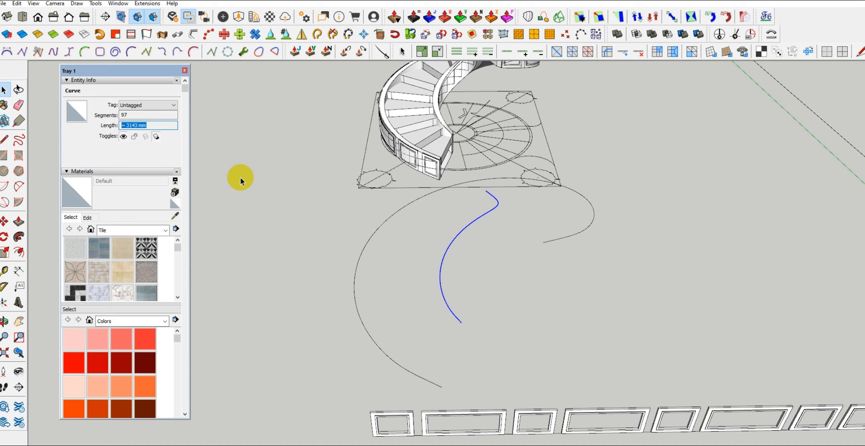
# Draw a straight 3143 mm line between the welded spiral curve and the flat panel strip, and check its length against the curve's.
pyautogui.moveTo(374, 311); pyautogui.dragTo(372, 319, button='middle')
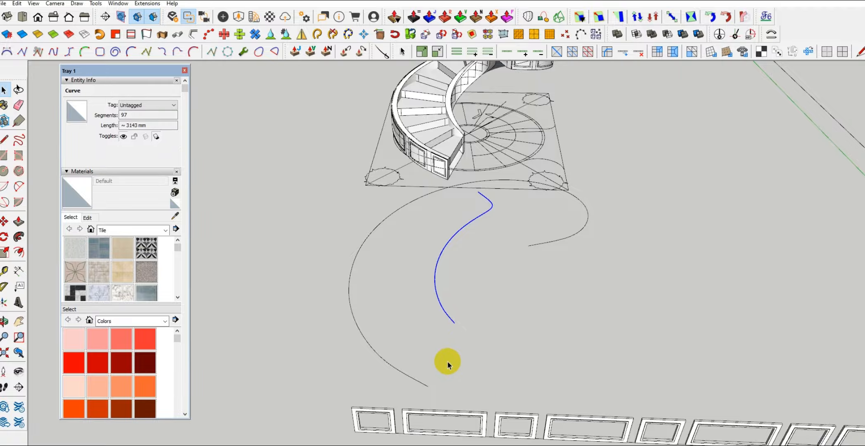
pyautogui.moveTo(441, 350); pyautogui.dragTo(448, 364, button='middle')
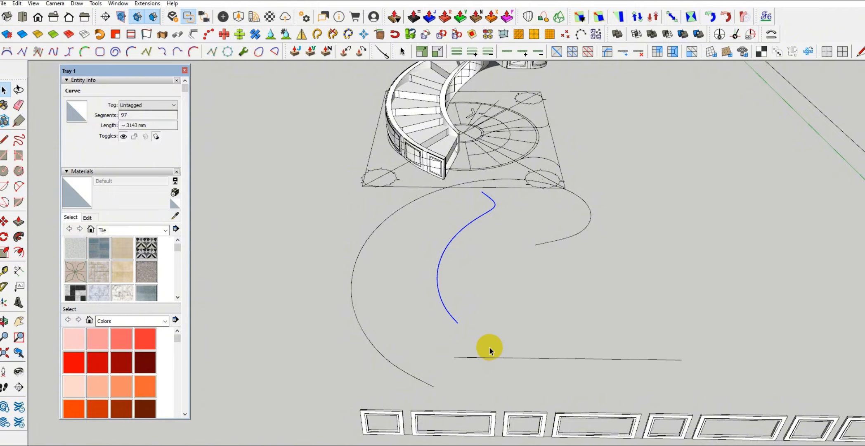
pyautogui.press('x')
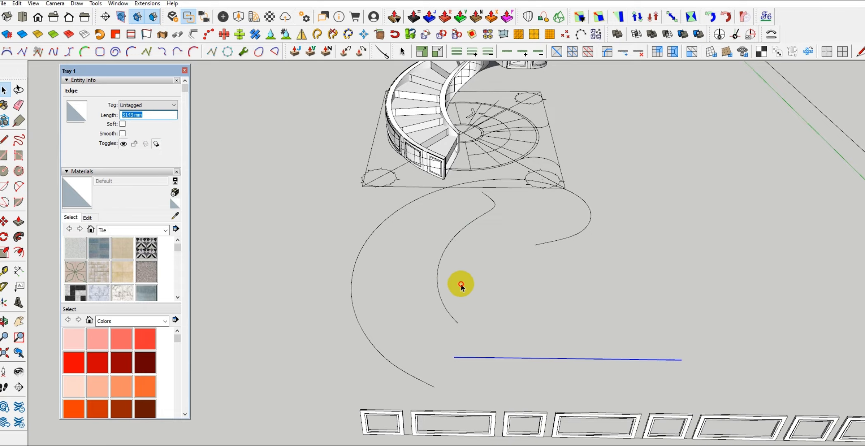
pyautogui.click(438, 285)
pyautogui.moveTo(152, 126); pyautogui.dragTo(120, 125)
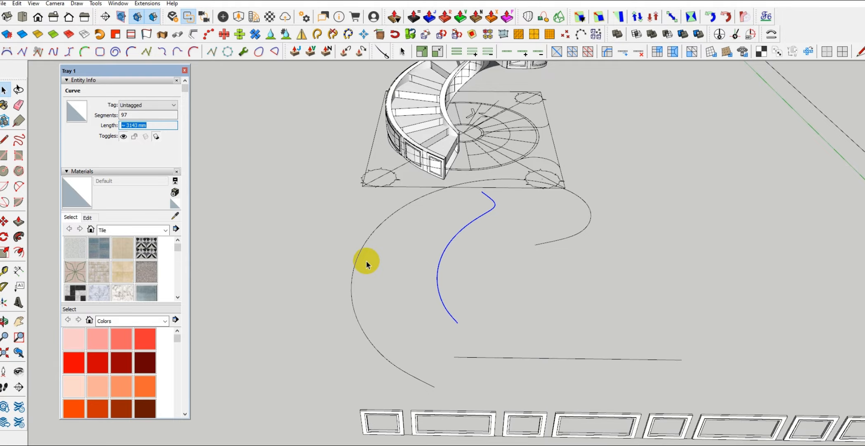
# Copy the flat framed panel strip from its lower end corner to just behind the start of the 3143 mm line.
pyautogui.moveTo(495, 377)
pyautogui.mouseDown(button='middle')
pyautogui.moveTo(533, 373)
pyautogui.moveTo(508, 322)
pyautogui.moveTo(491, 366)
pyautogui.mouseUp(button='middle')
pyautogui.click(490, 372)
pyautogui.scroll(5, 409, 396)
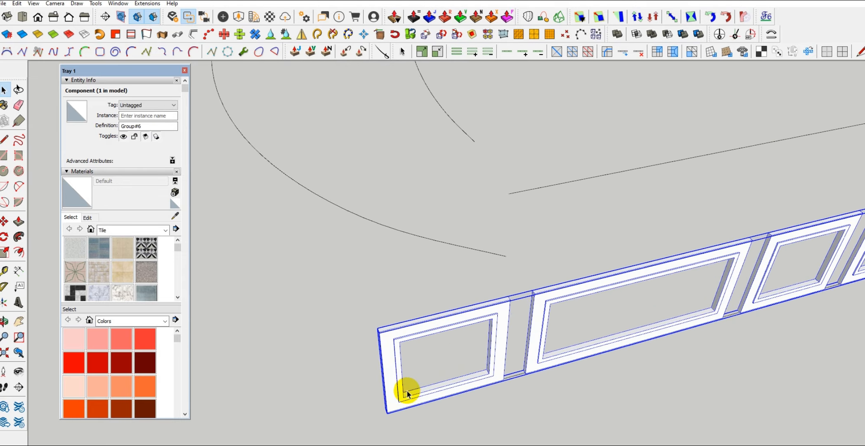
pyautogui.moveTo(406, 392); pyautogui.dragTo(551, 327, button='middle')
pyautogui.scroll(5, 553, 333)
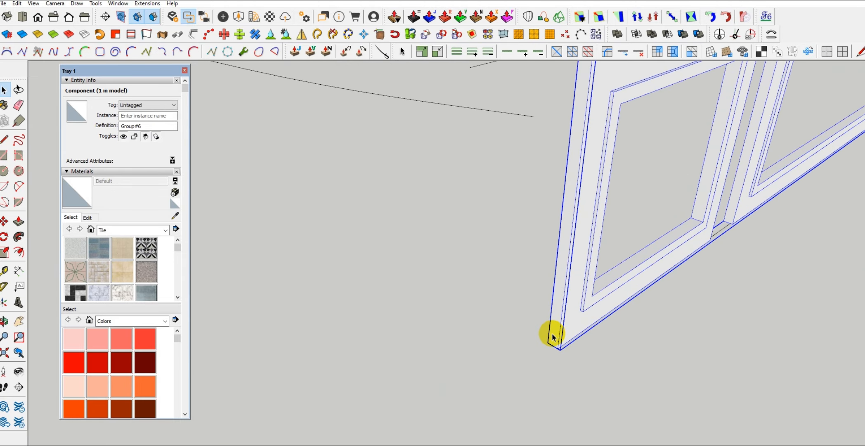
pyautogui.scroll(-2, 552, 334)
pyautogui.scroll(-2, 552, 337)
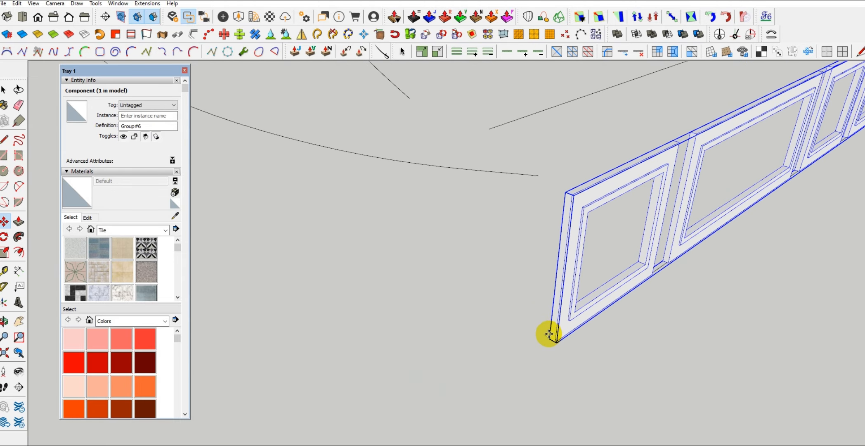
pyautogui.click(551, 338)
pyautogui.click(490, 116)
pyautogui.keyDown('shift'); pyautogui.moveTo(490, 116); pyautogui.dragTo(489, 208, button='middle'); pyautogui.keyUp('shift')
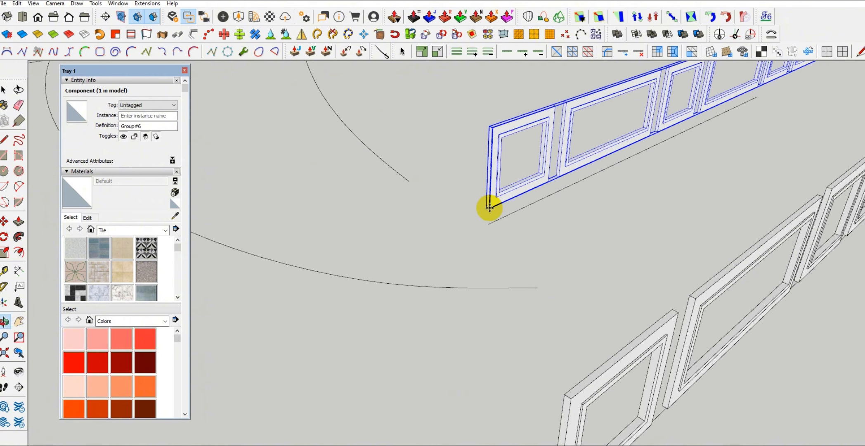
pyautogui.scroll(2, 490, 206)
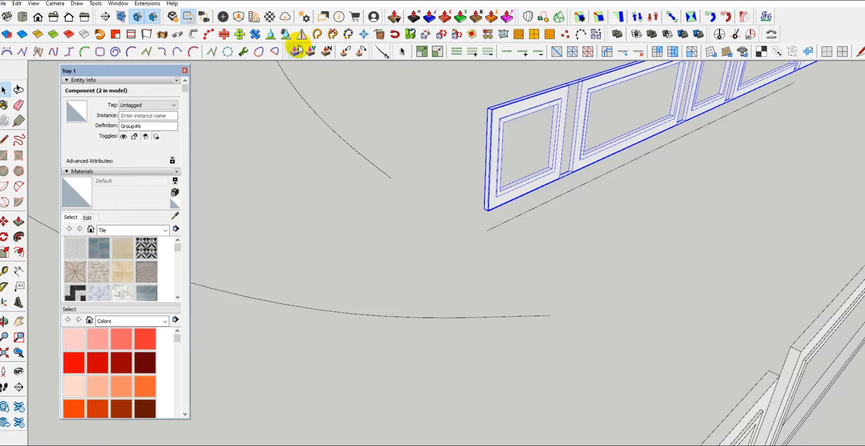
# Mirror the copied panel strip to the other side of the straight line and delete the unmirrored copy.
pyautogui.click(486, 231)
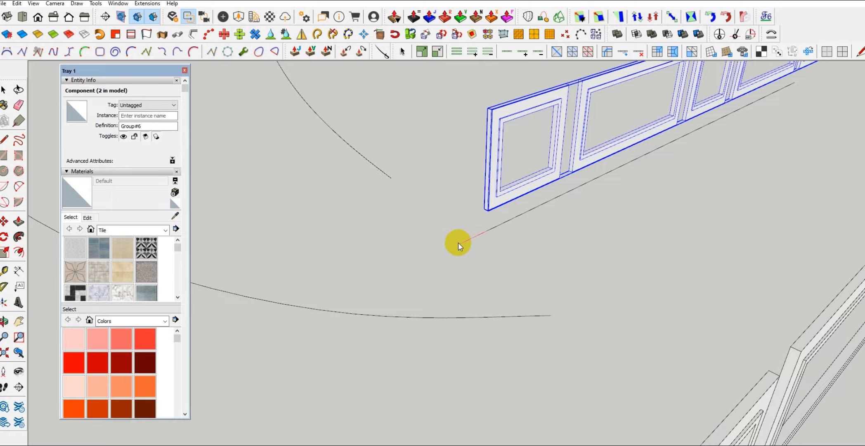
pyautogui.click(459, 225)
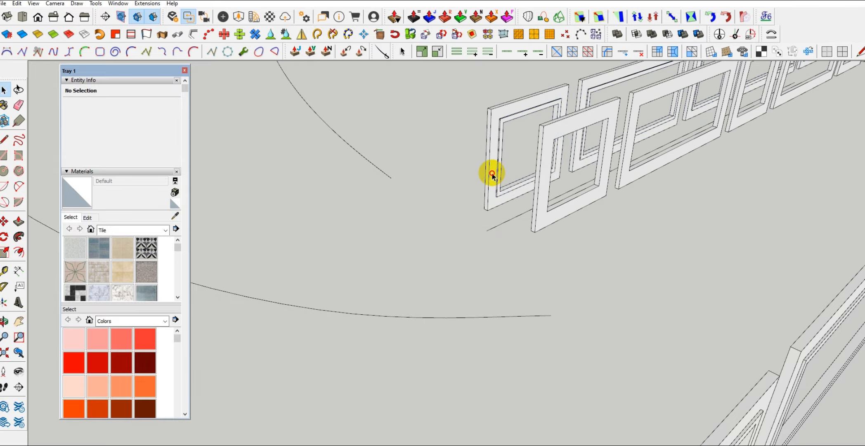
pyautogui.press('Delete')
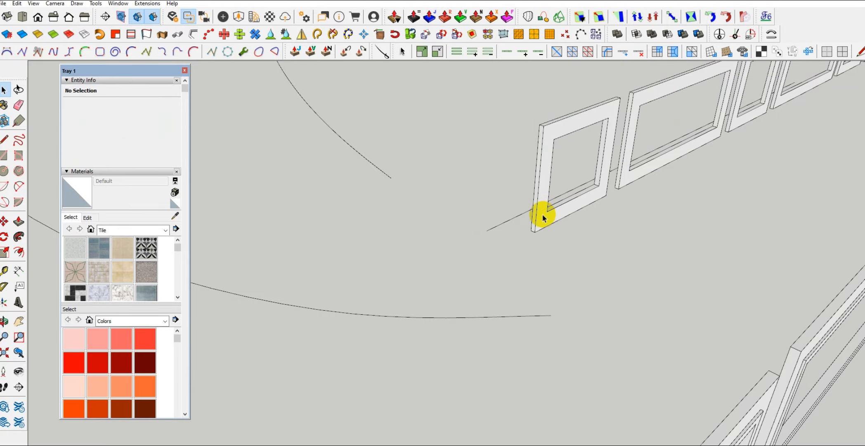
# Move the mirrored panel strip by its lower back corner onto the start of the straight line.
pyautogui.click(541, 222)
pyautogui.scroll(5, 539, 223)
pyautogui.press('m')
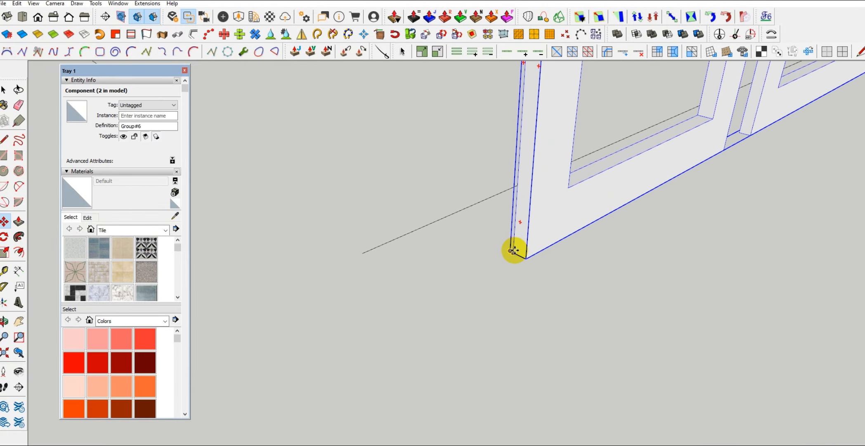
pyautogui.click(512, 251)
pyautogui.scroll(4, 343, 219)
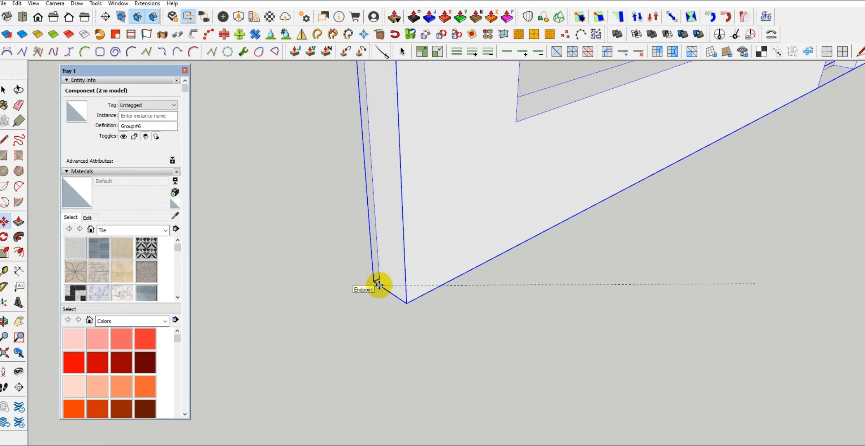
# Shift the mirrored strip slightly across its thickness so the line runs beneath it, and select the line.
pyautogui.moveTo(387, 283); pyautogui.dragTo(555, 105, button='middle')
pyautogui.moveTo(417, 264); pyautogui.dragTo(434, 124, button='middle')
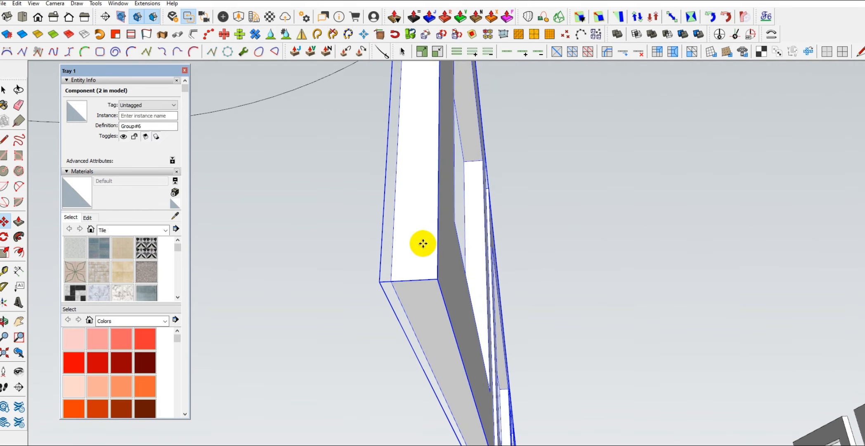
pyautogui.click(379, 282)
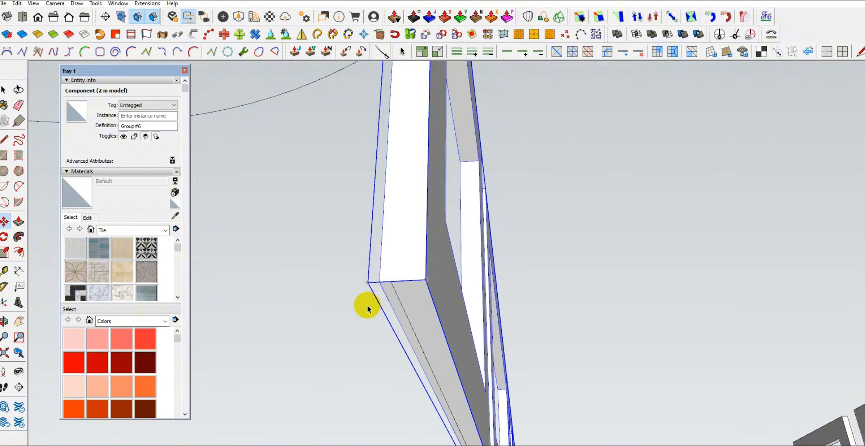
pyautogui.press('space')
pyautogui.click(367, 304)
pyautogui.click(398, 300)
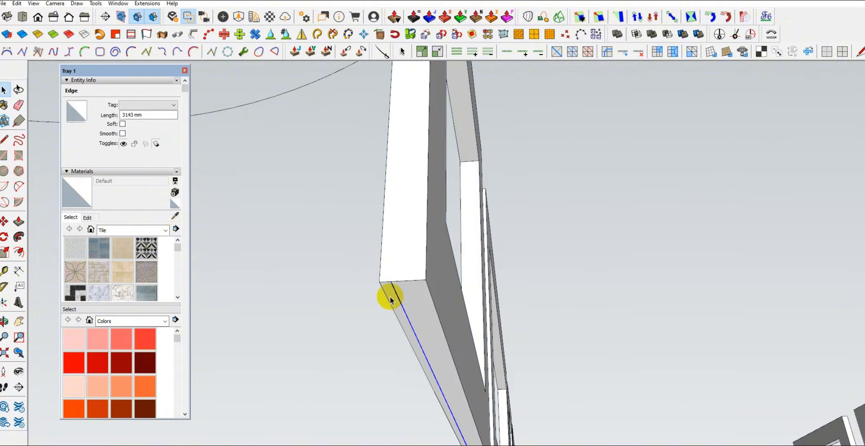
pyautogui.moveTo(390, 298); pyautogui.dragTo(281, 384, button='middle')
pyautogui.scroll(-3, 281, 385)
pyautogui.scroll(-8, 508, 262)
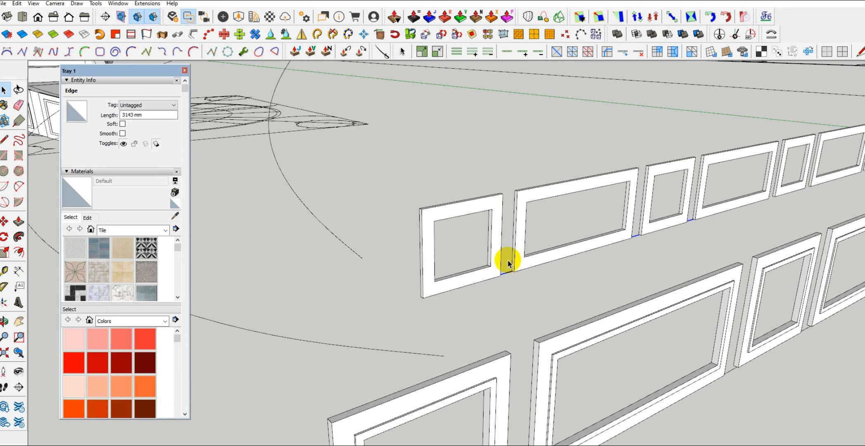
pyautogui.moveTo(593, 214); pyautogui.dragTo(302, 343, button='middle')
pyautogui.scroll(-2, 619, 308)
pyautogui.moveTo(618, 306); pyautogui.dragTo(605, 284, button='middle')
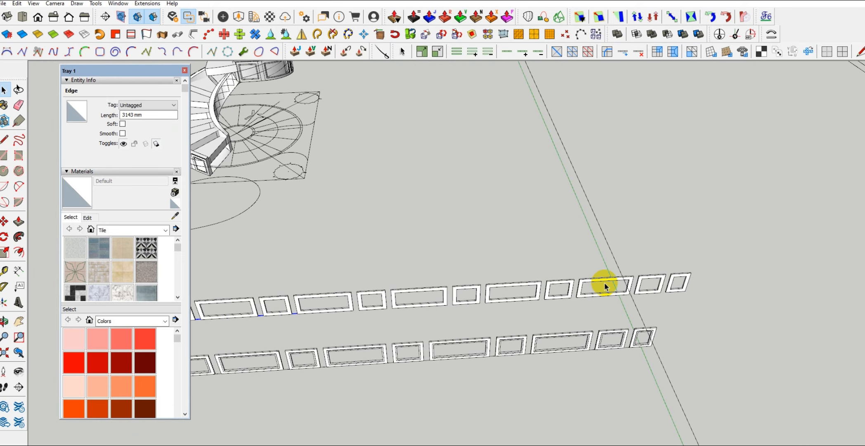
pyautogui.doubleClick(612, 283)
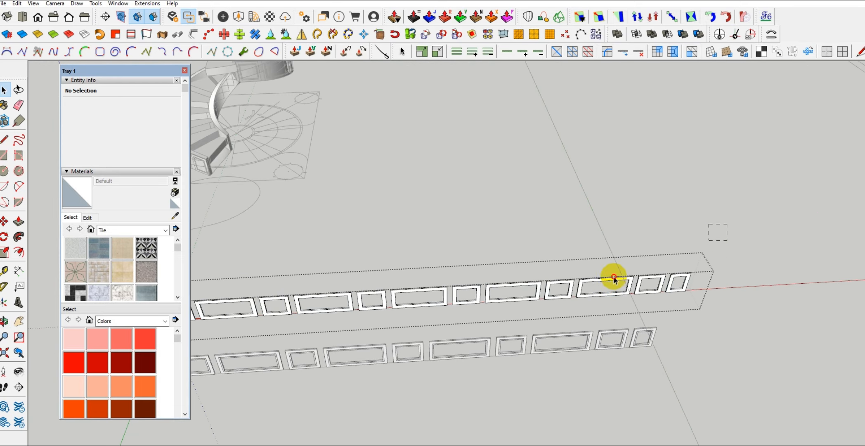
pyautogui.moveTo(498, 305); pyautogui.dragTo(495, 305)
pyautogui.moveTo(491, 304); pyautogui.dragTo(432, 311, button='middle')
pyautogui.press('Escape')
# Make the mirrored panel strip a unique component, independent of the original strip.
pyautogui.click(479, 302)
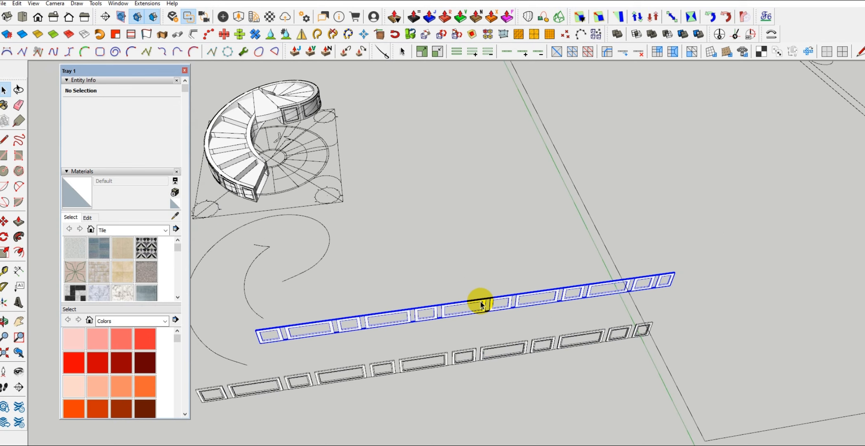
pyautogui.rightClick(480, 302)
pyautogui.click(506, 82)
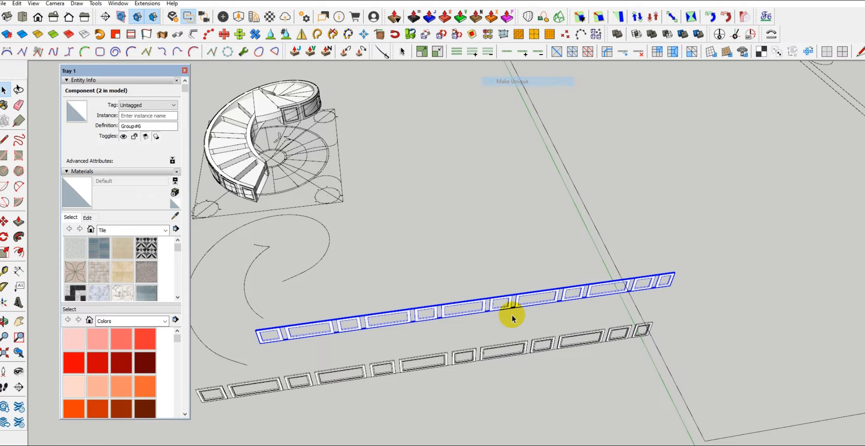
# Open the unique strip and delete the surplus framed panels at its far end, beyond the line.
pyautogui.scroll(3, 523, 288)
pyautogui.doubleClick(522, 291)
pyautogui.moveTo(554, 207); pyautogui.dragTo(692, 315)
pyautogui.click(610, 331)
pyautogui.scroll(2, 578, 289)
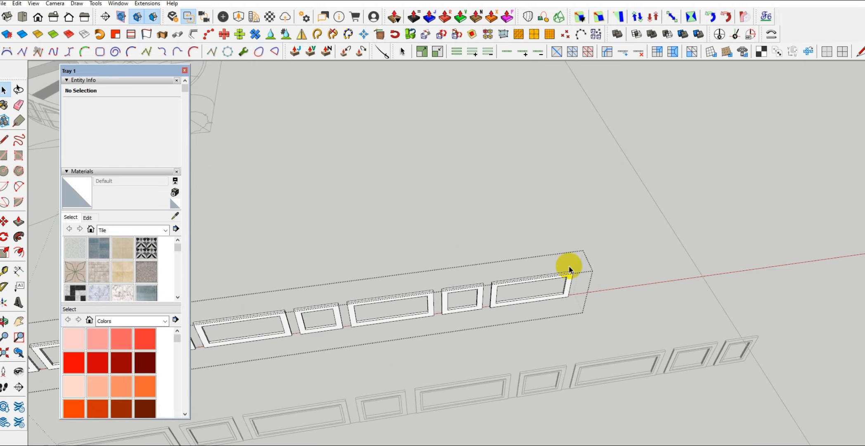
pyautogui.moveTo(575, 263); pyautogui.dragTo(549, 296)
pyautogui.press('Delete')
# Delete further panels from the far end of the strip, leaving three square and two long frames.
pyautogui.scroll(4, 441, 303)
pyautogui.moveTo(548, 245); pyautogui.dragTo(488, 296)
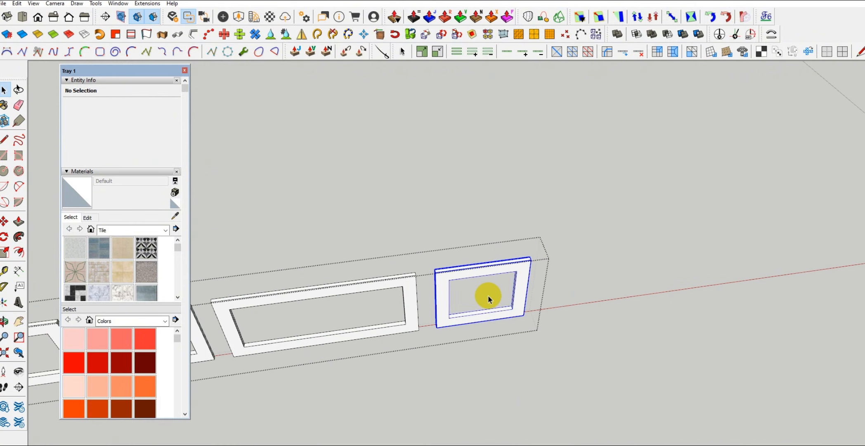
pyautogui.press('Delete')
pyautogui.scroll(-3, 419, 232)
pyautogui.scroll(-3, 680, 270)
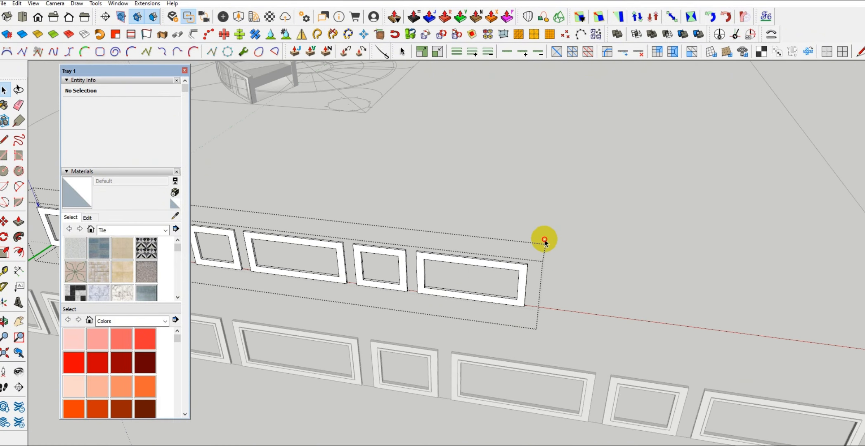
pyautogui.moveTo(545, 239); pyautogui.dragTo(365, 310, button='middle')
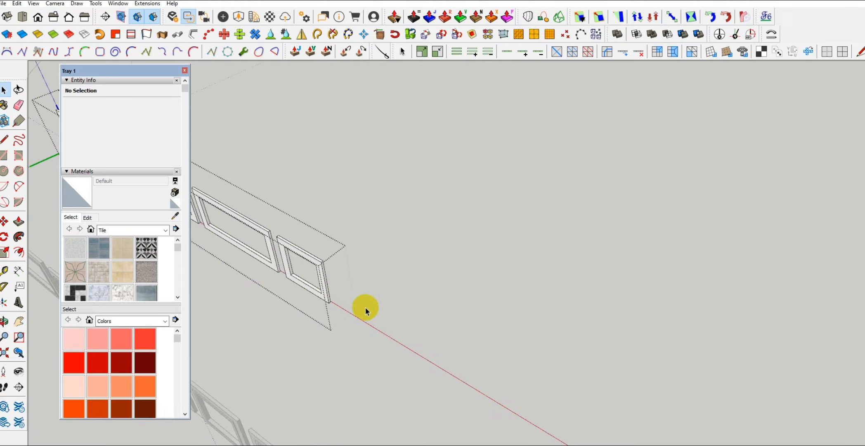
pyautogui.scroll(2, 320, 289)
pyautogui.moveTo(318, 280); pyautogui.dragTo(555, 332, button='middle')
pyautogui.scroll(-6, 555, 332)
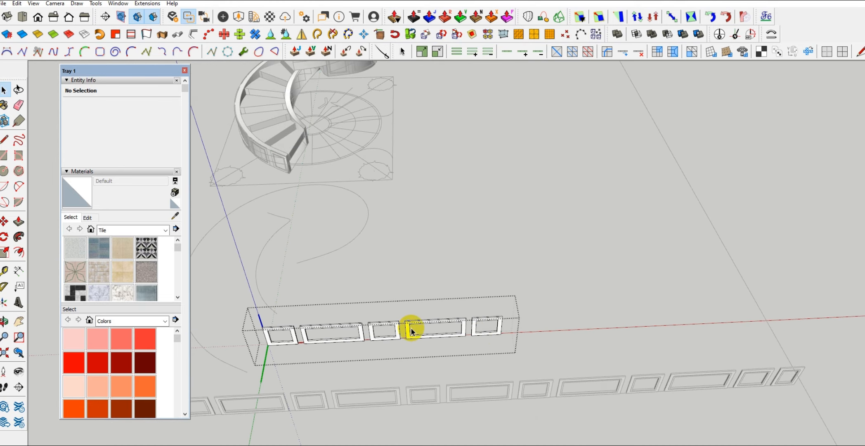
# Compare the shortened strip with the straight line from below and delete the square end panel beyond the line's end.
pyautogui.moveTo(397, 330); pyautogui.dragTo(488, 317, button='middle')
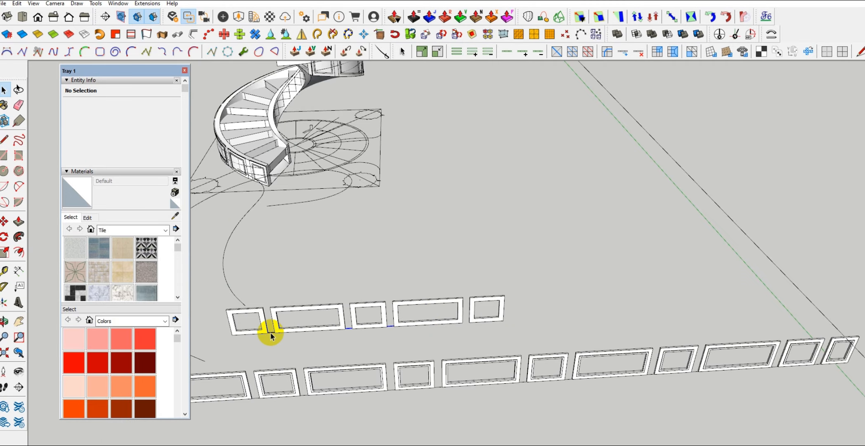
pyautogui.scroll(2, 401, 323)
pyautogui.moveTo(407, 321); pyautogui.dragTo(484, 118, button='middle')
pyautogui.scroll(1, 528, 217)
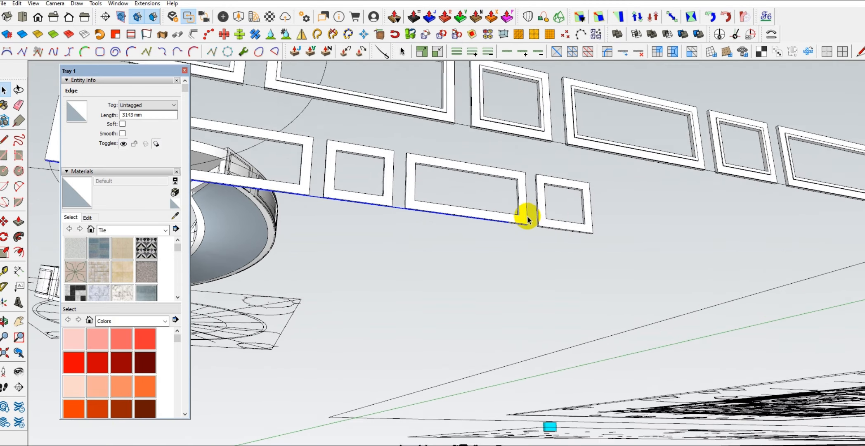
pyautogui.scroll(2, 527, 219)
pyautogui.doubleClick(553, 230)
pyautogui.click(553, 230)
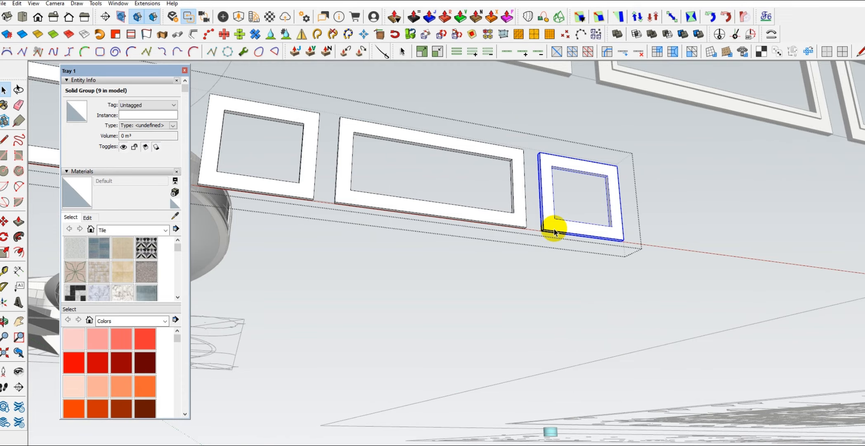
pyautogui.press('Delete')
# Open the strip's last long frame and move its end edges back along the strip to the straight line's end.
pyautogui.doubleClick(517, 216)
pyautogui.moveTo(469, 105); pyautogui.dragTo(571, 282)
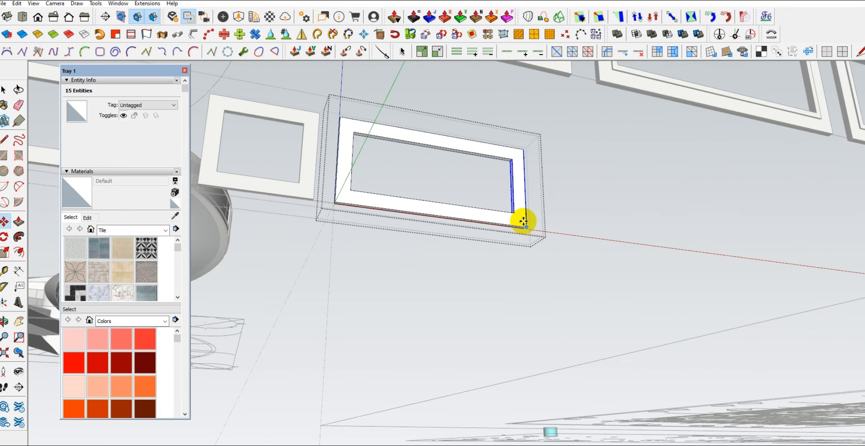
pyautogui.scroll(3, 524, 222)
pyautogui.click(530, 233)
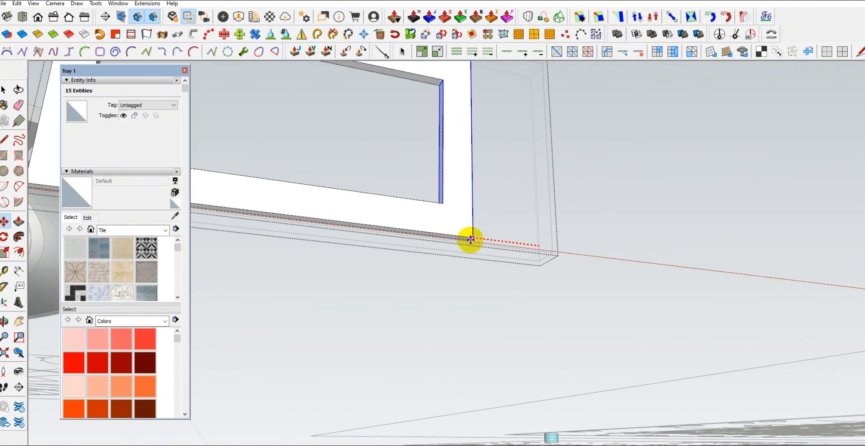
pyautogui.scroll(2, 466, 239)
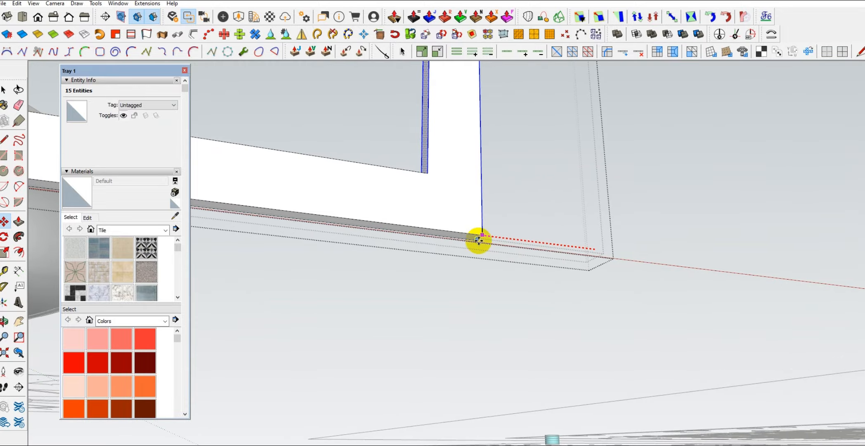
pyautogui.click(479, 240)
pyautogui.press('space')
# Compare the shortened panel strip and its straight line with the original full-length strip and the two curves.
pyautogui.scroll(-2, 558, 287)
pyautogui.moveTo(562, 288); pyautogui.dragTo(535, 356, button='middle')
pyautogui.scroll(-6, 527, 285)
pyautogui.click(584, 265)
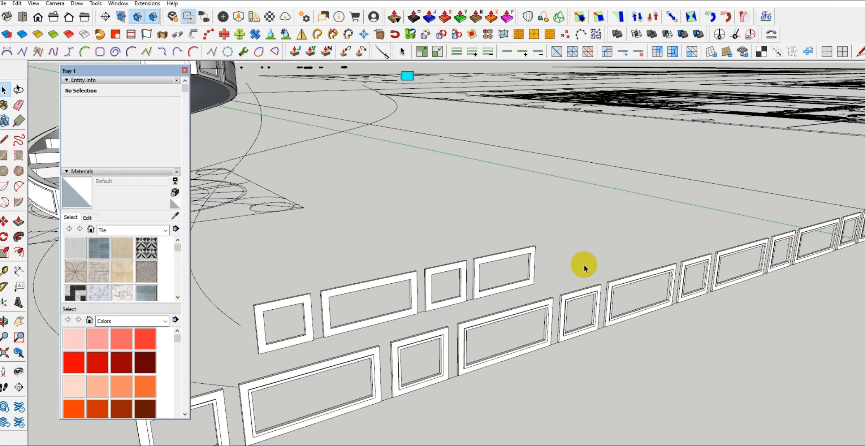
pyautogui.scroll(-3, 584, 266)
pyautogui.moveTo(512, 285); pyautogui.dragTo(455, 332, button='middle')
pyautogui.scroll(3, 566, 293)
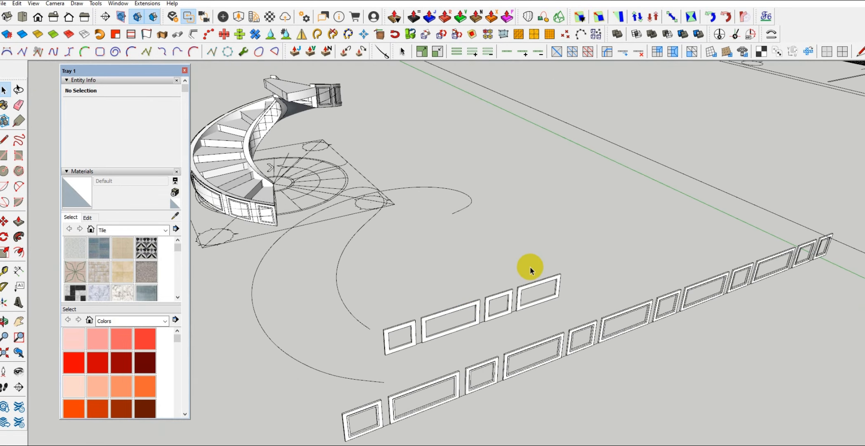
pyautogui.moveTo(531, 267); pyautogui.dragTo(494, 307)
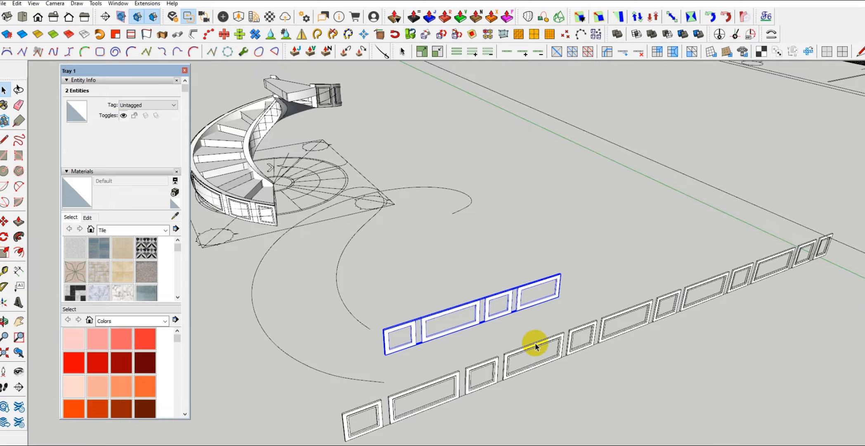
pyautogui.moveTo(503, 327); pyautogui.dragTo(467, 313, button='middle')
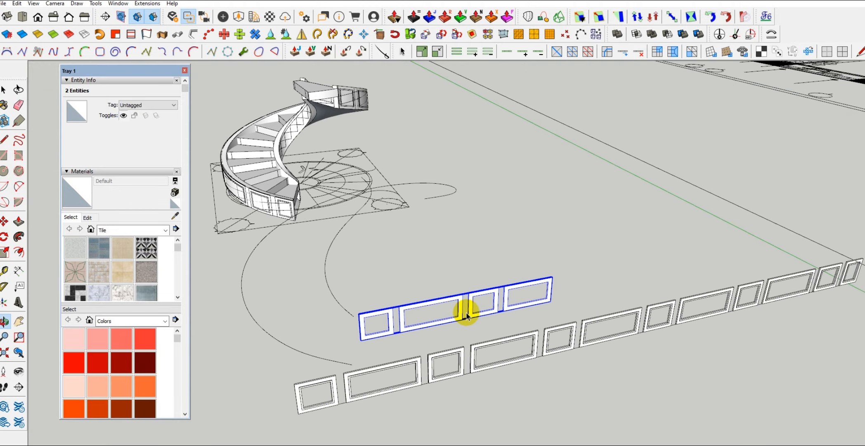
# Undo the frame shortening and the panel deletions to restore the strip's full row of framed panels.
pyautogui.doubleClick(485, 315)
pyautogui.doubleClick(488, 318)
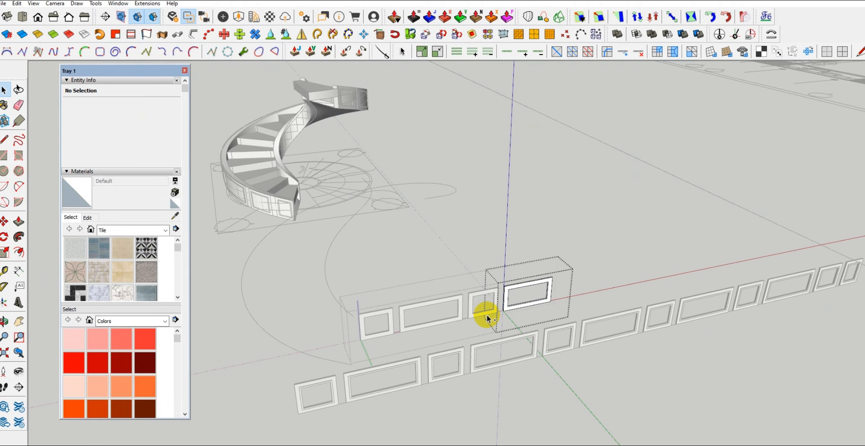
pyautogui.press('Escape')
pyautogui.press('Escape')
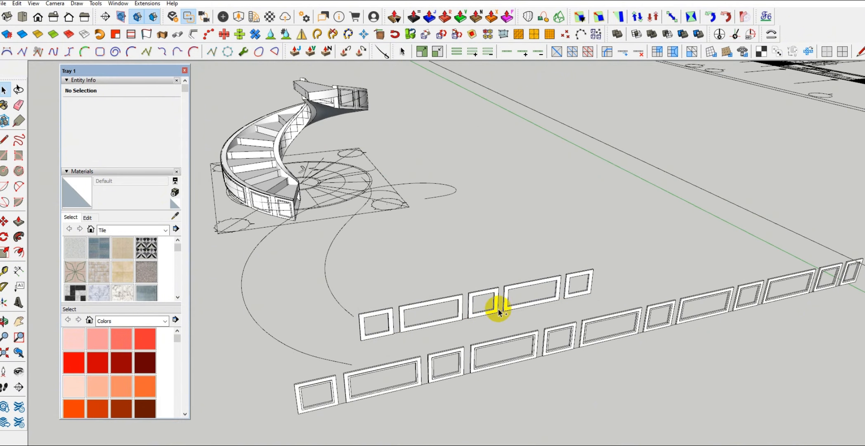
pyautogui.doubleClick(519, 287)
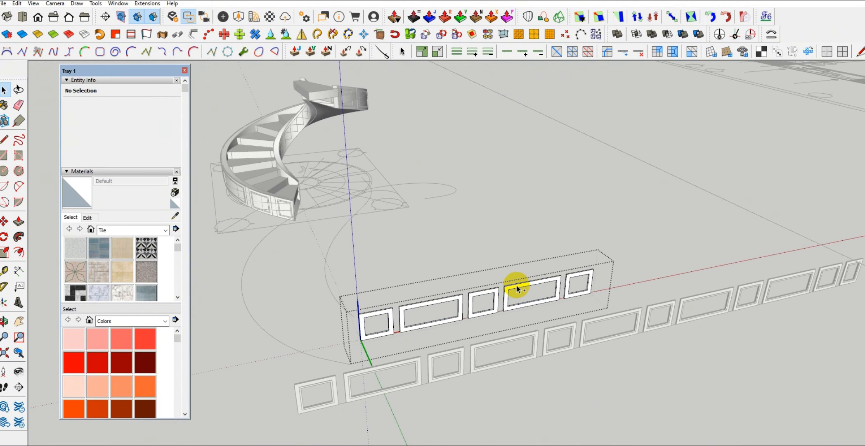
pyautogui.hotkey('ctrl', 'z')
pyautogui.hotkey('ctrl', 'z')
pyautogui.hotkey('ctrl', 'z')
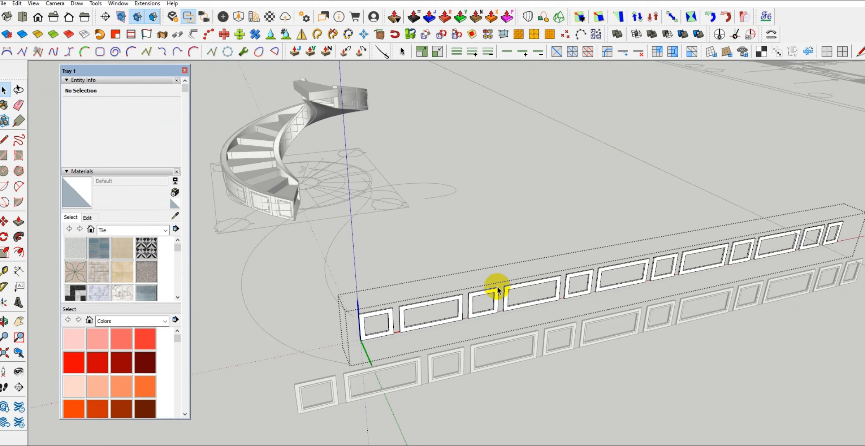
# Scale the restored panel strip along its length only, ending it at the end of its straight line.
pyautogui.scroll(-2, 498, 288)
pyautogui.moveTo(502, 286); pyautogui.dragTo(533, 264, button='middle')
pyautogui.press('Escape')
pyautogui.click(783, 249)
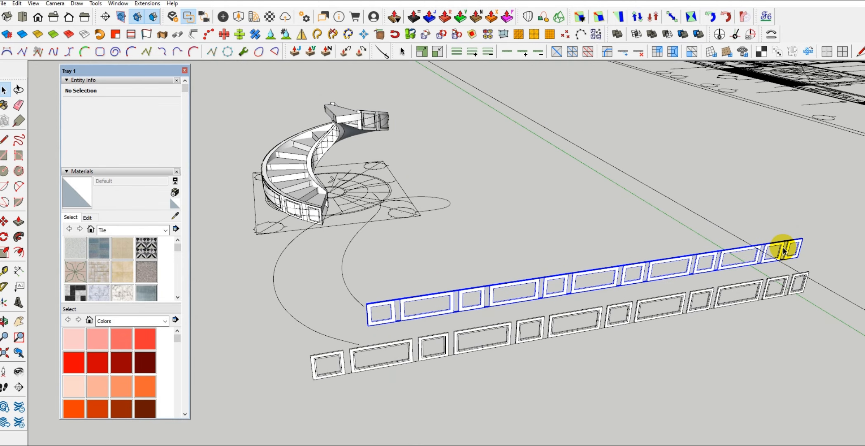
pyautogui.press('s')
pyautogui.scroll(3, 789, 247)
pyautogui.scroll(2, 797, 247)
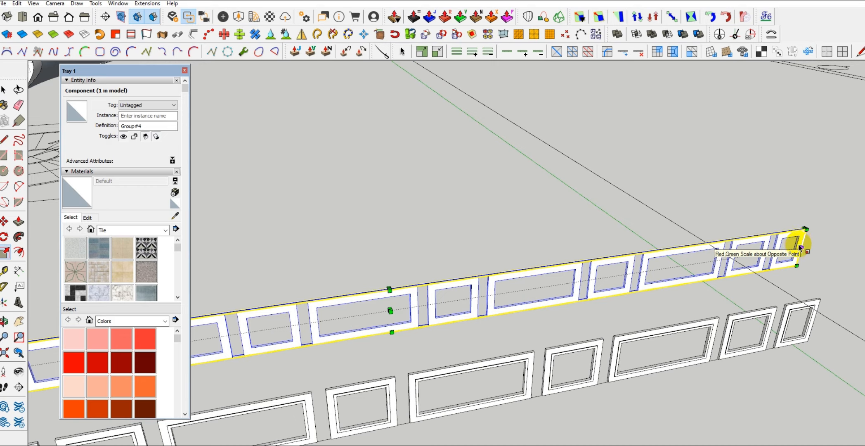
pyautogui.moveTo(793, 256); pyautogui.dragTo(365, 269, button='middle')
pyautogui.moveTo(337, 194); pyautogui.dragTo(466, 189, button='middle')
pyautogui.scroll(1, 380, 275)
pyautogui.scroll(5, 380, 276)
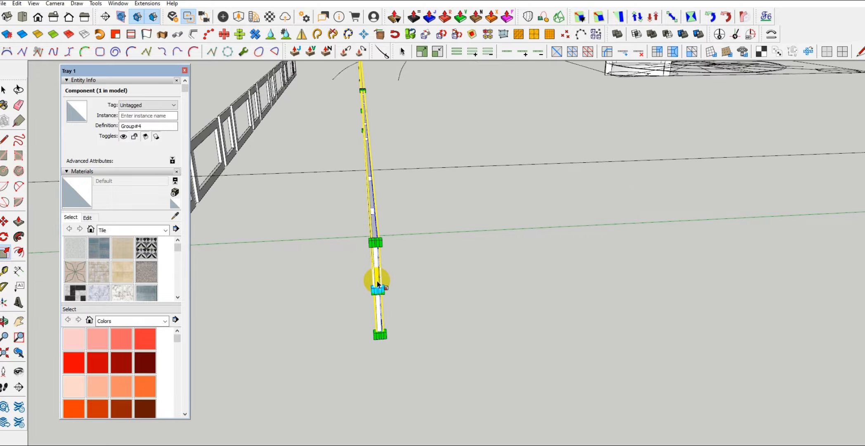
pyautogui.click(379, 296)
pyautogui.scroll(-6, 512, 373)
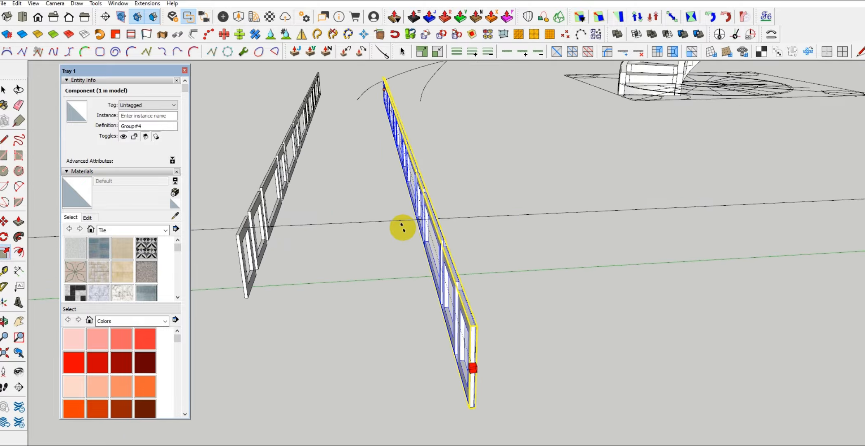
pyautogui.moveTo(328, 122); pyautogui.dragTo(549, 289, button='middle')
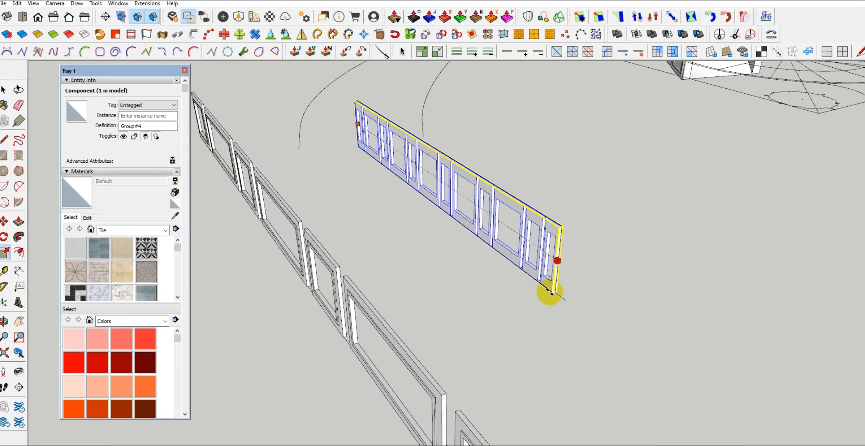
pyautogui.moveTo(566, 293)
pyautogui.mouseDown()
pyautogui.moveTo(506, 267)
pyautogui.moveTo(566, 301)
pyautogui.mouseUp()
pyautogui.moveTo(474, 226); pyautogui.dragTo(738, 295, button='middle')
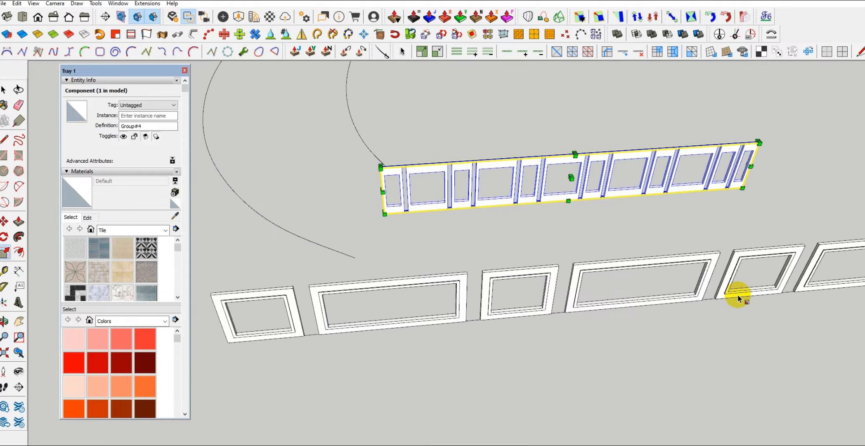
pyautogui.press('space')
# Compare the compressed panel strip with the original strip and the two curves.
pyautogui.scroll(-2, 549, 281)
pyautogui.moveTo(404, 201); pyautogui.dragTo(480, 232, button='middle')
pyautogui.click(480, 232)
pyautogui.keyDown('shift'); pyautogui.moveTo(493, 278); pyautogui.dragTo(452, 239, button='middle'); pyautogui.keyUp('shift')
pyautogui.scroll(-1, 457, 280)
pyautogui.click(556, 250)
pyautogui.click(579, 296)
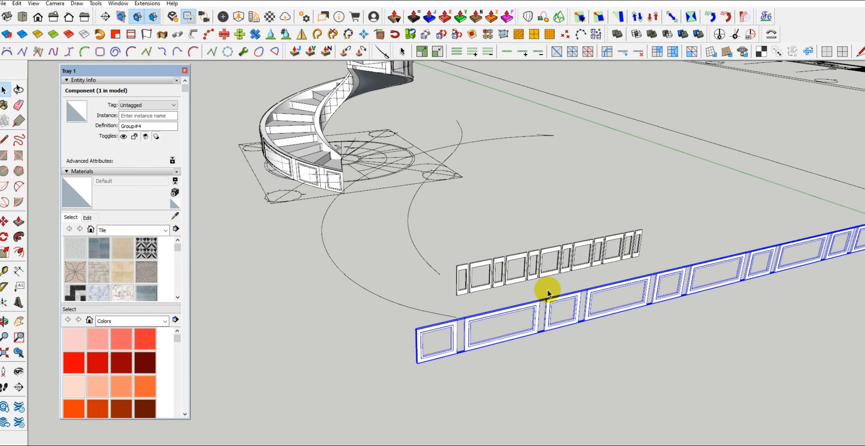
pyautogui.moveTo(525, 290); pyautogui.dragTo(462, 317, button='middle')
pyautogui.click(405, 247)
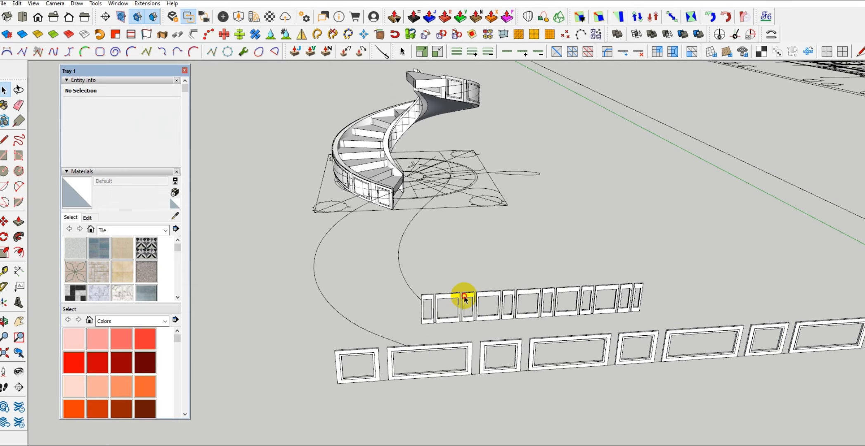
# Bend the compressed strip with Shape Bender, using its straight line as the base and the inner curve as the path.
pyautogui.click(464, 298)
pyautogui.scroll(3, 500, 324)
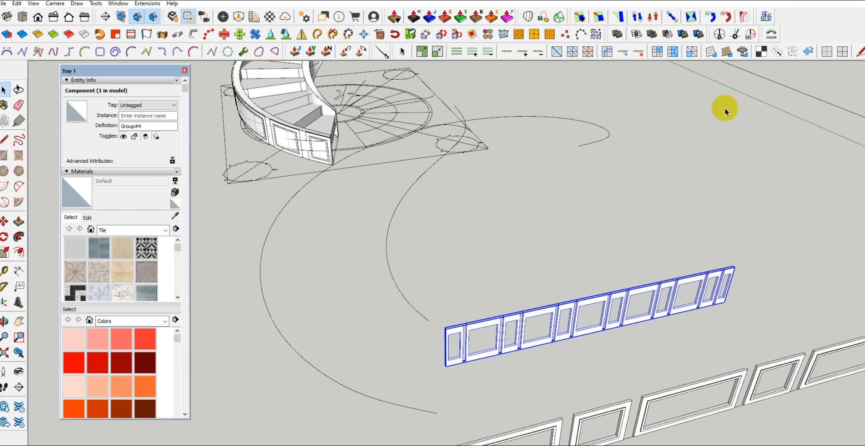
pyautogui.click(771, 35)
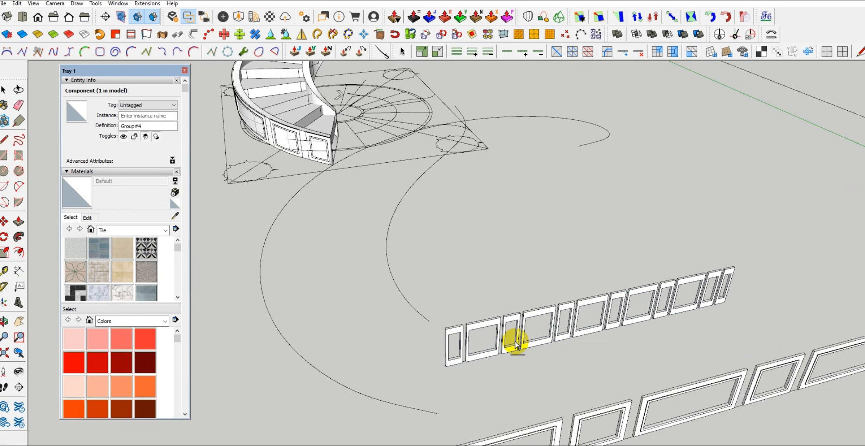
pyautogui.scroll(3, 518, 349)
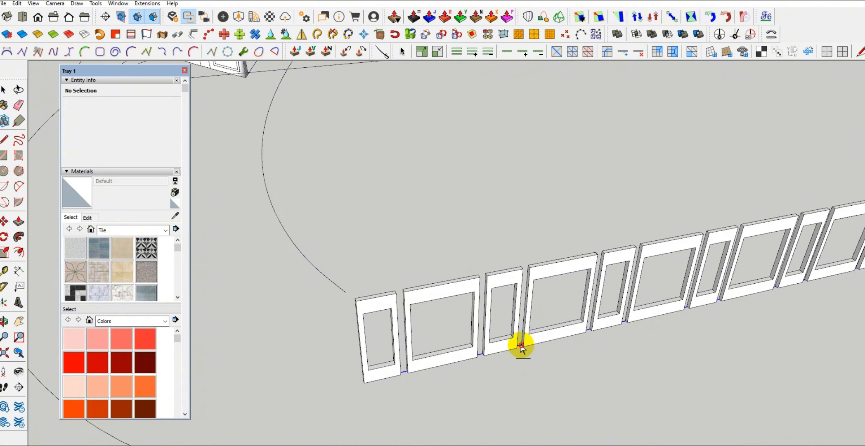
pyautogui.click(521, 346)
pyautogui.scroll(-5, 512, 364)
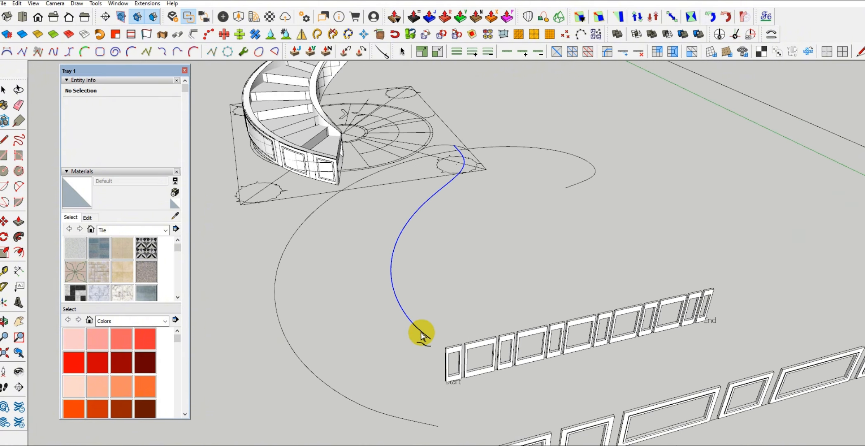
pyautogui.click(422, 334)
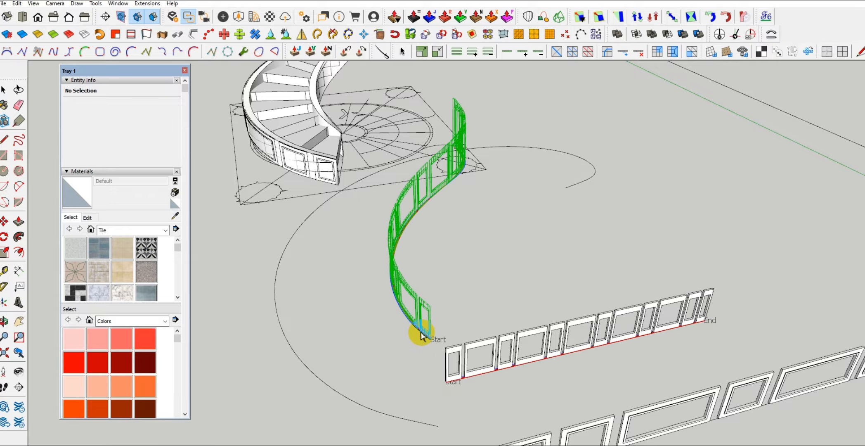
pyautogui.moveTo(423, 336); pyautogui.dragTo(450, 311, button='middle')
pyautogui.moveTo(452, 247); pyautogui.dragTo(484, 203, button='middle')
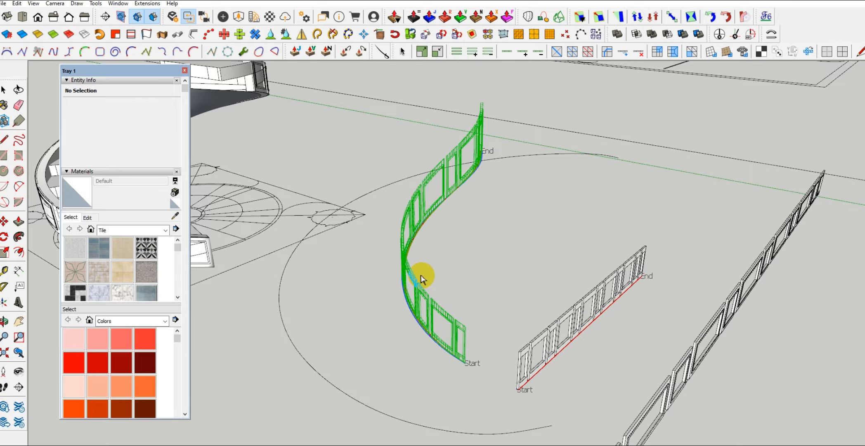
pyautogui.click(421, 279)
# Inspect the bent inner strip's panel faces from below and from the side, and delete the bent component.
pyautogui.moveTo(418, 299); pyautogui.dragTo(327, 147, button='middle')
pyautogui.scroll(3, 371, 345)
pyautogui.click(378, 357)
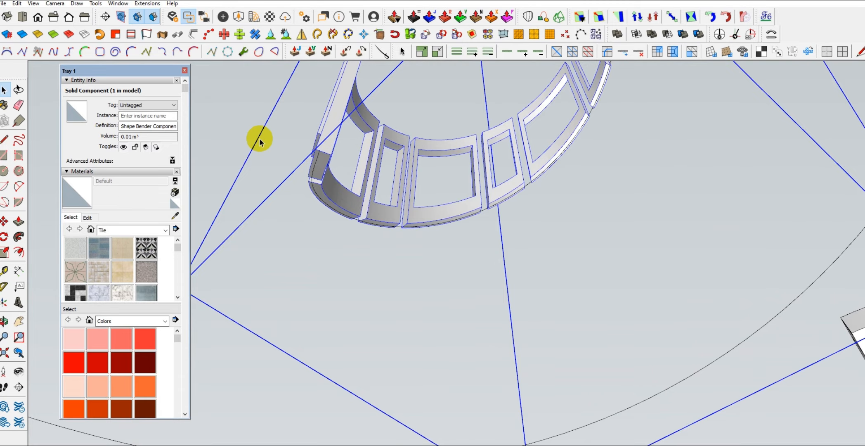
pyautogui.moveTo(260, 142); pyautogui.dragTo(540, 355, button='middle')
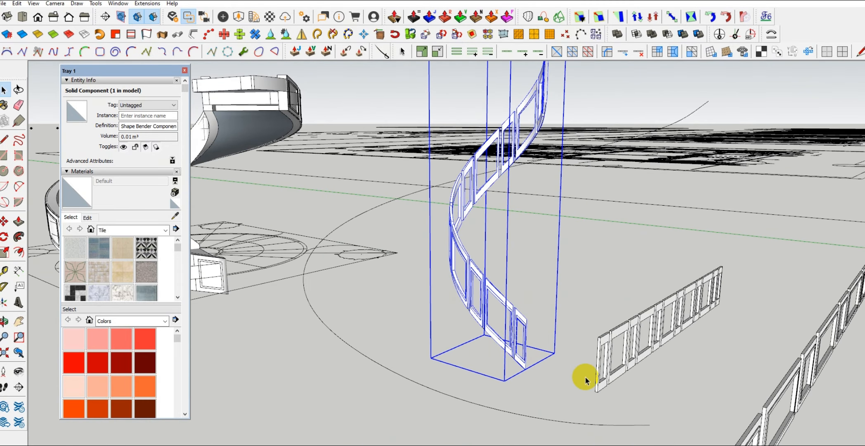
pyautogui.moveTo(586, 380); pyautogui.dragTo(599, 381, button='middle')
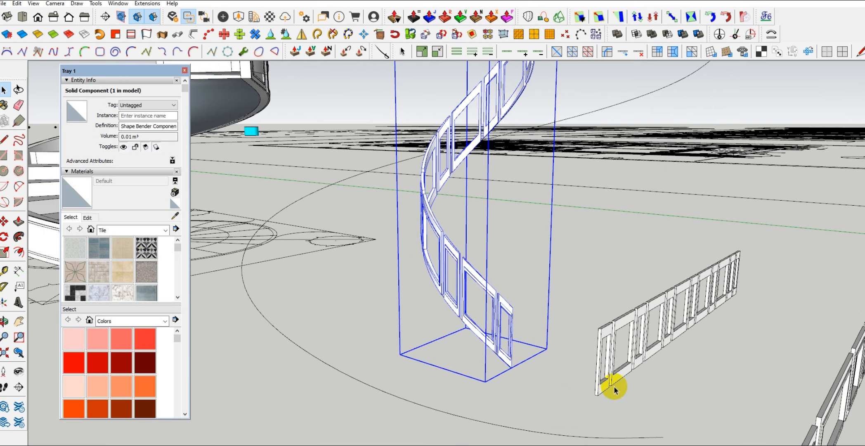
pyautogui.press('Delete')
# Mirror the compressed strip front to back across its thickness, keeping the original as well.
pyautogui.scroll(5, 608, 389)
pyautogui.click(601, 388)
pyautogui.scroll(4, 601, 389)
pyautogui.keyDown('shift'); pyautogui.moveTo(610, 371); pyautogui.dragTo(637, 231, button='middle'); pyautogui.keyUp('shift')
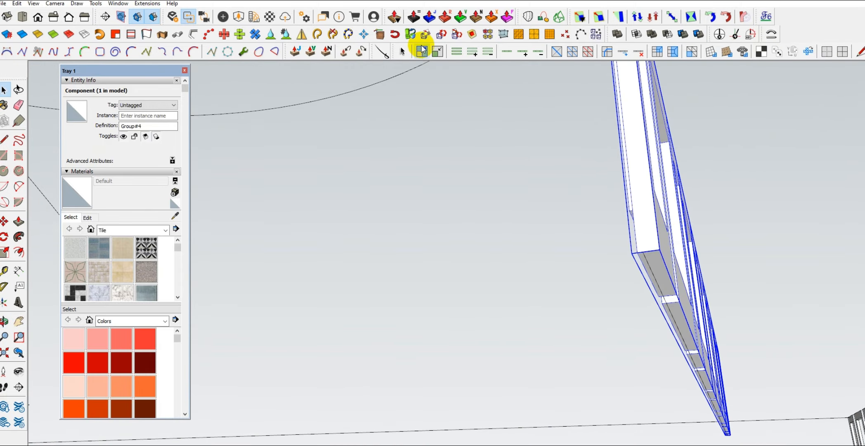
pyautogui.scroll(3, 646, 253)
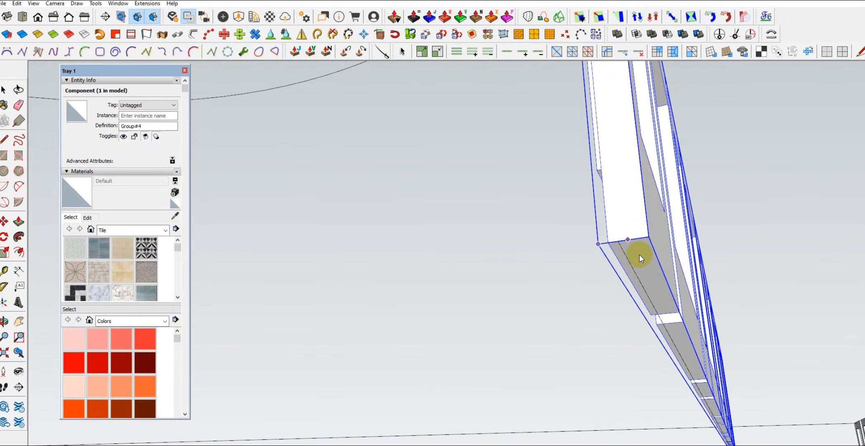
pyautogui.click(635, 254)
pyautogui.click(638, 306)
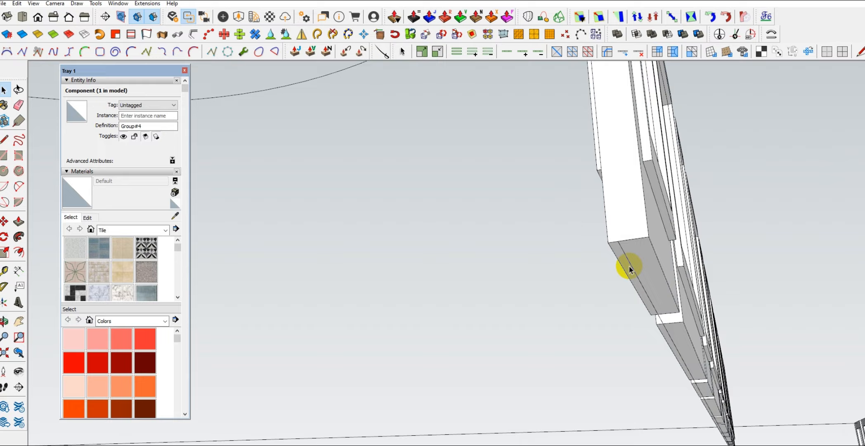
pyautogui.click(614, 248)
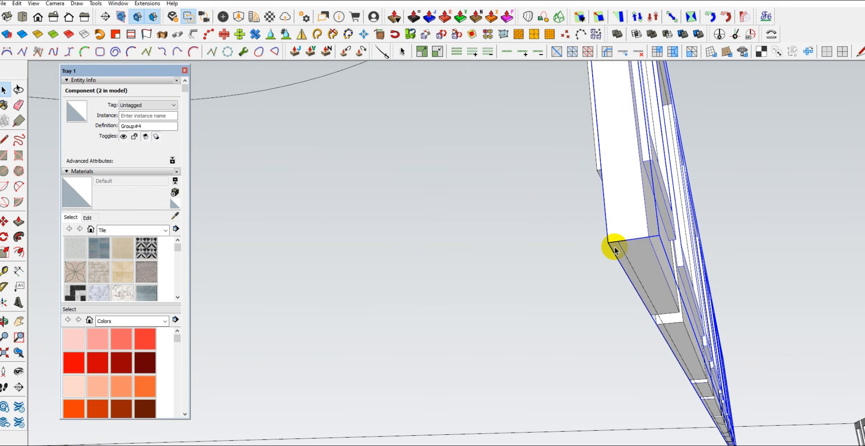
pyautogui.press('Delete')
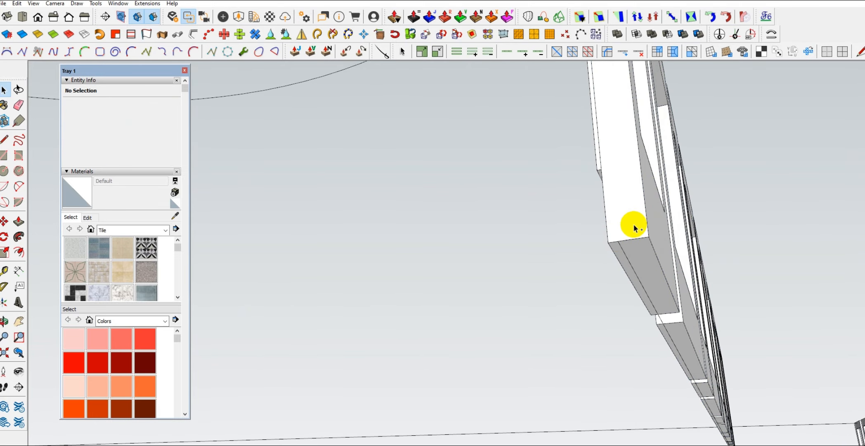
pyautogui.hotkey('ctrl', 'z')
# Delete the original compressed strip, keeping its mirrored copy.
pyautogui.click(654, 167)
pyautogui.moveTo(649, 168); pyautogui.dragTo(646, 169, button='middle')
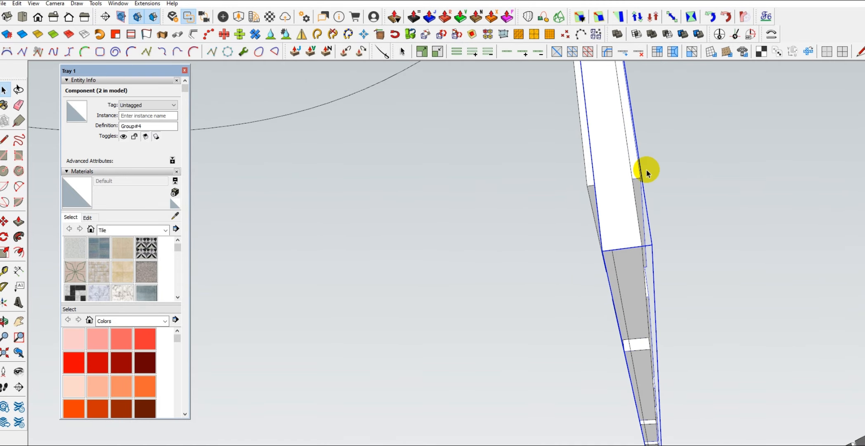
pyautogui.click(590, 180)
pyautogui.press('Delete')
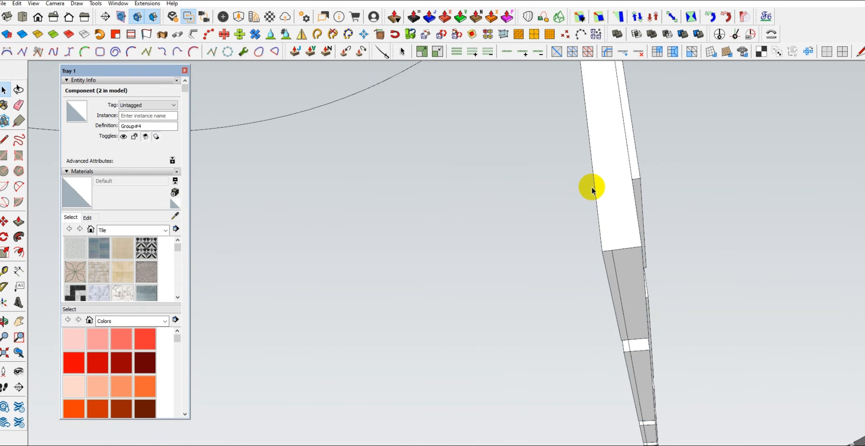
# Move the straight base line from its endpoint to the midpoint of the mirrored strip's bottom end edge.
pyautogui.click(614, 262)
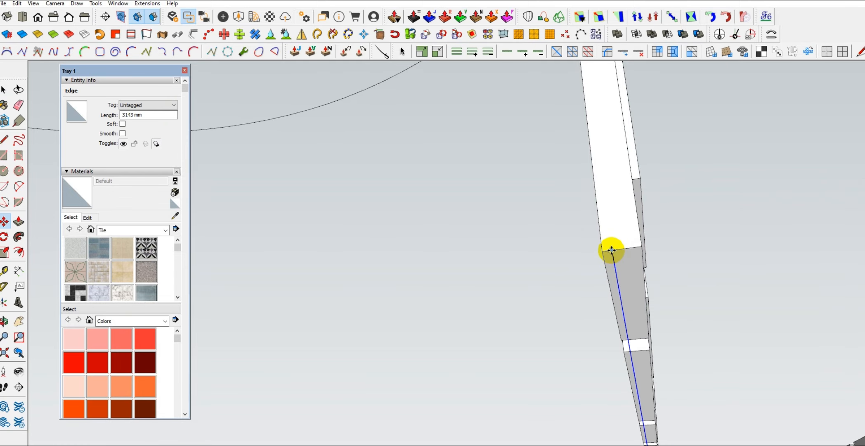
pyautogui.click(611, 250)
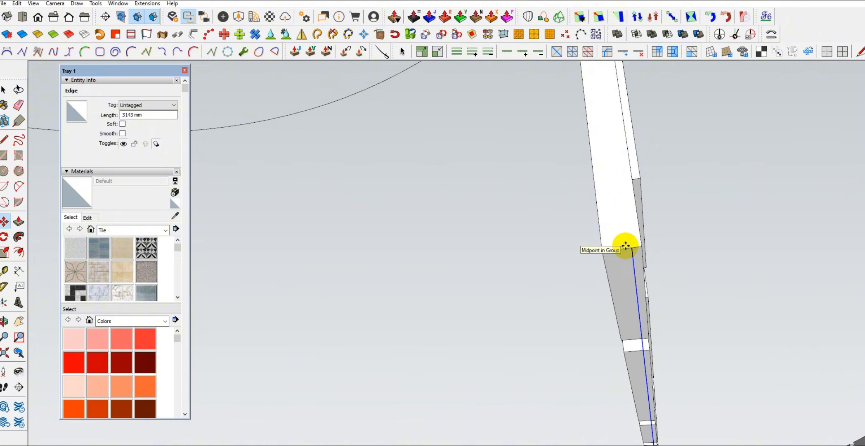
pyautogui.click(625, 246)
pyautogui.press('space')
# Run Shape Bender on the mirrored strip, using its straight line as the base and the inner curve as the path.
pyautogui.moveTo(618, 249); pyautogui.dragTo(335, 422, button='middle')
pyautogui.scroll(-8, 394, 409)
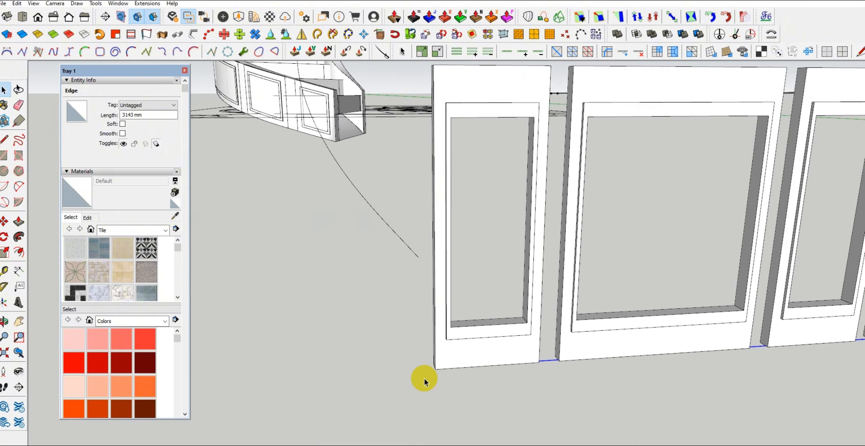
pyautogui.scroll(-4, 430, 364)
pyautogui.scroll(2, 475, 289)
pyautogui.click(493, 275)
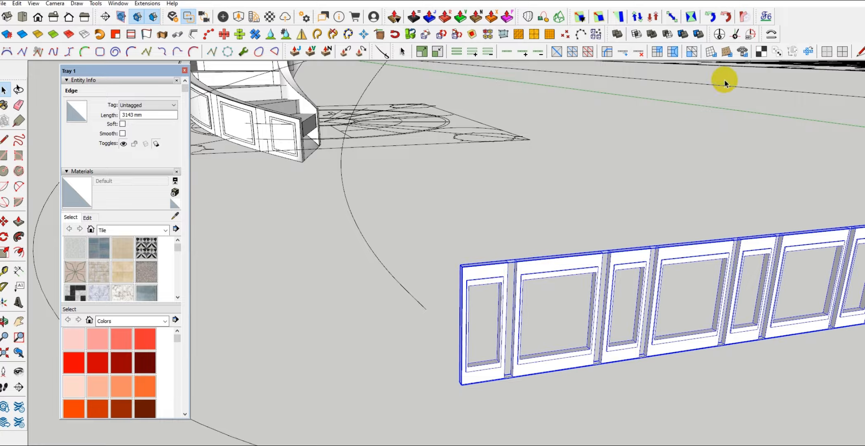
pyautogui.click(770, 36)
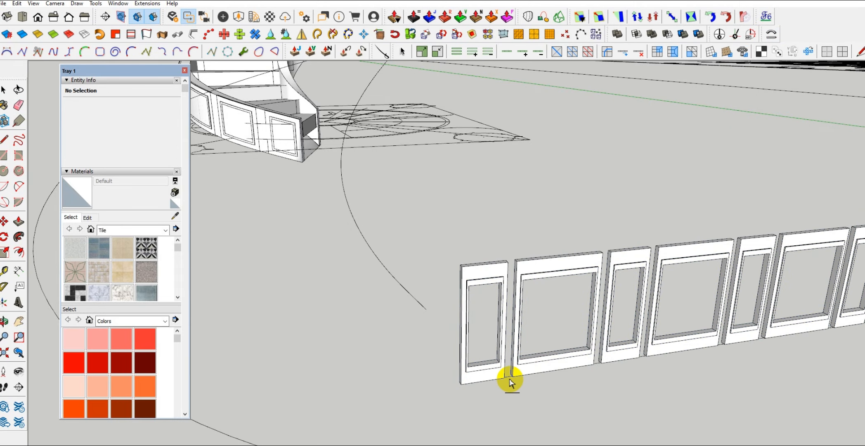
pyautogui.scroll(-6, 455, 388)
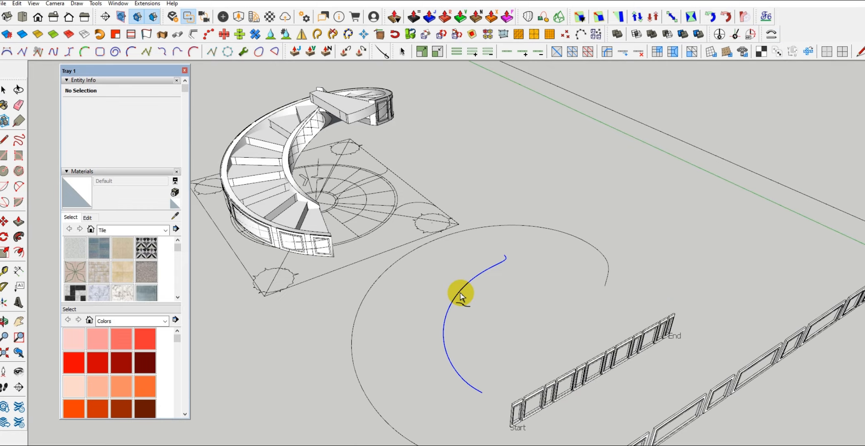
pyautogui.click(460, 294)
# Check the bend preview's start end and panel orientation along the inner curve, and complete the bend.
pyautogui.scroll(10, 427, 395)
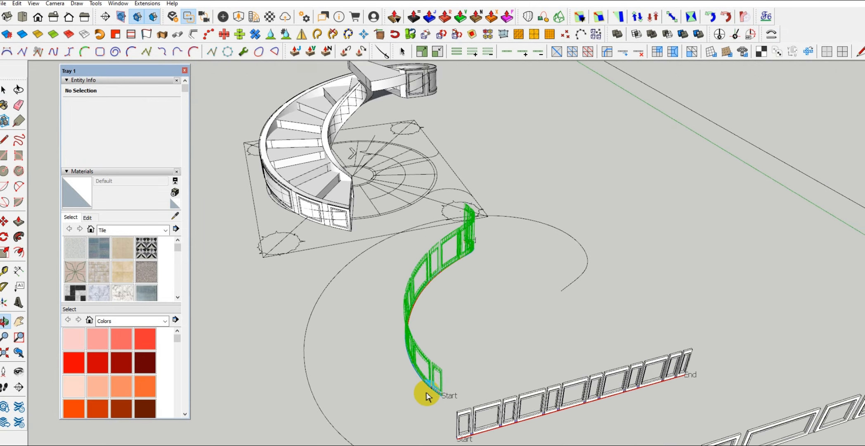
pyautogui.moveTo(333, 394); pyautogui.dragTo(357, 353, button='middle')
pyautogui.scroll(1, 378, 354)
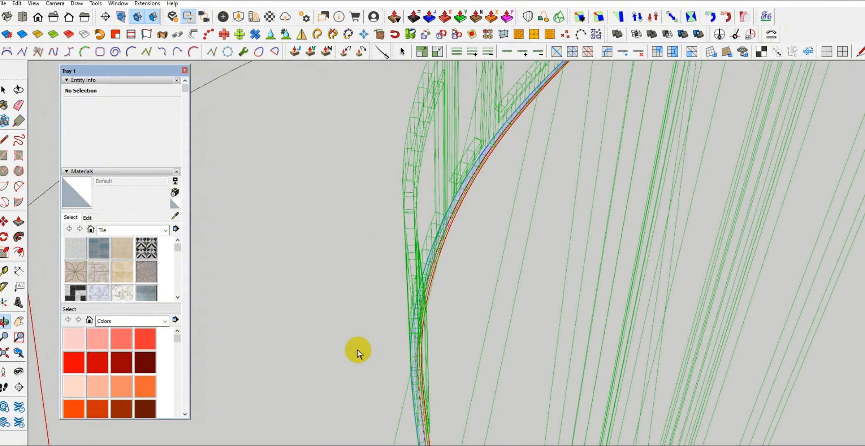
pyautogui.scroll(-3, 401, 312)
pyautogui.moveTo(396, 316); pyautogui.dragTo(320, 331, button='middle')
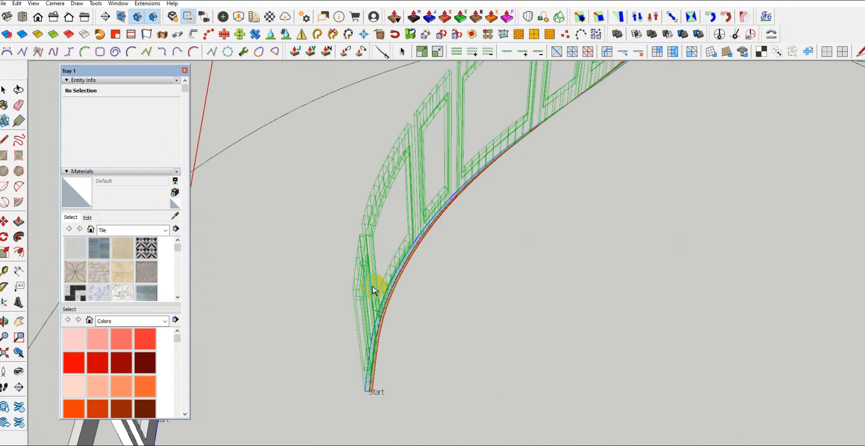
pyautogui.moveTo(407, 188); pyautogui.dragTo(452, 214, button='middle')
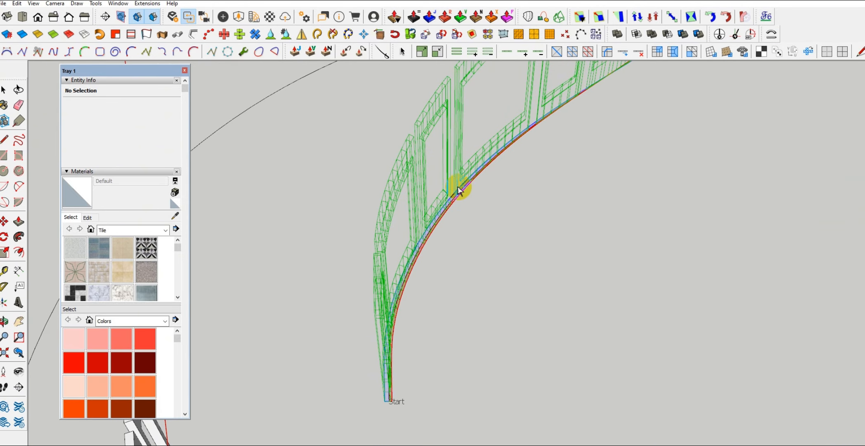
pyautogui.scroll(-5, 409, 318)
pyautogui.scroll(3, 406, 319)
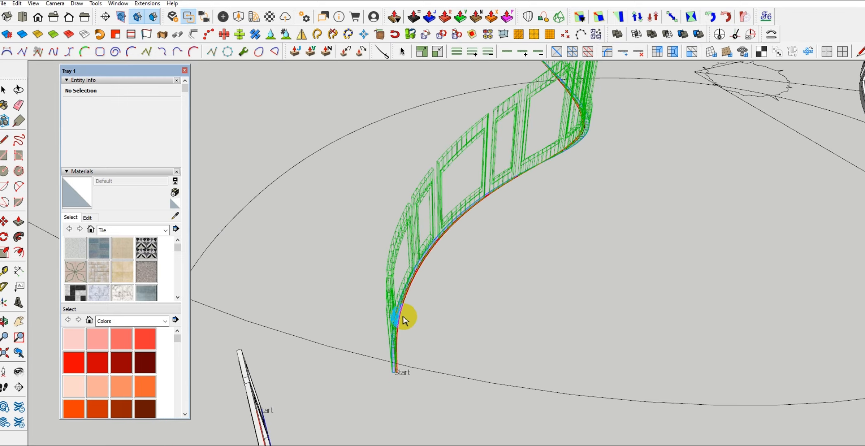
pyautogui.click(392, 342)
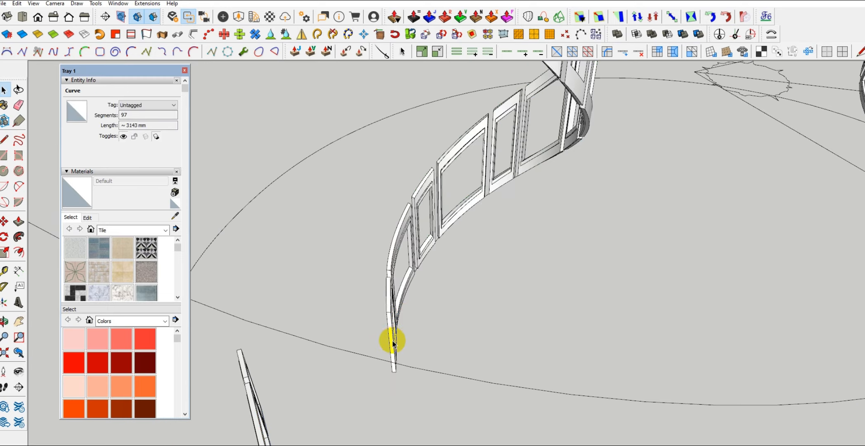
# Move the bent panel strip from its bottom start end onto the lower front corner of the staircase's inner stringer.
pyautogui.scroll(3, 392, 349)
pyautogui.moveTo(392, 349); pyautogui.dragTo(456, 64, button='middle')
pyautogui.click(421, 140)
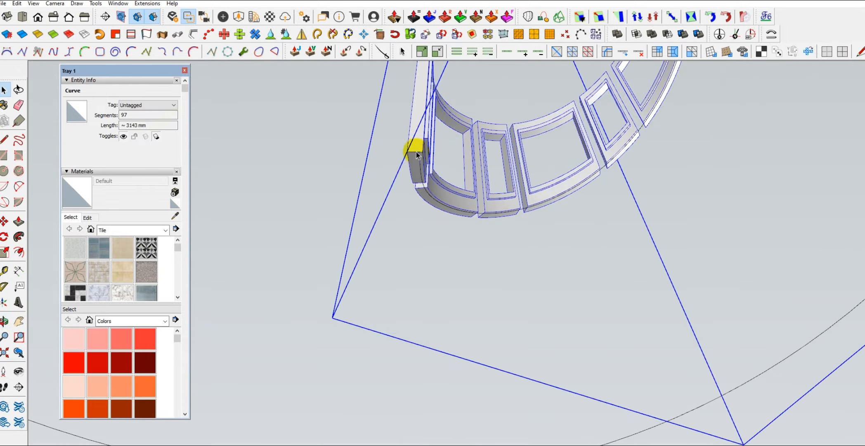
pyautogui.scroll(2, 420, 152)
pyautogui.press('m')
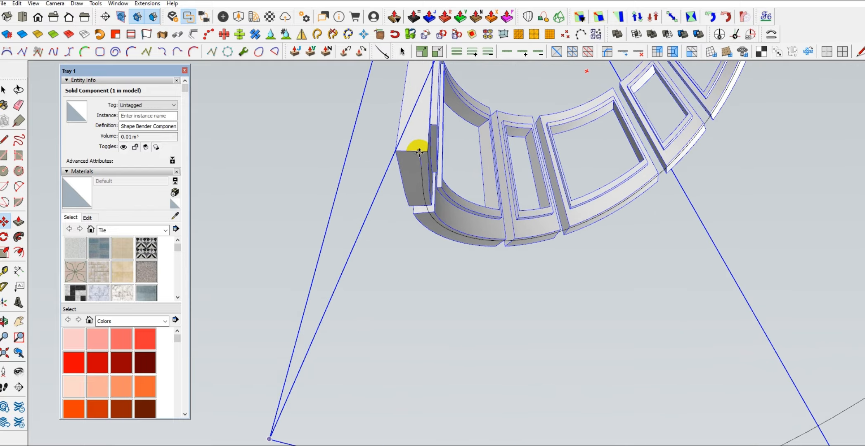
pyautogui.moveTo(424, 151); pyautogui.dragTo(460, 264, button='middle')
pyautogui.scroll(3, 536, 271)
pyautogui.scroll(3, 536, 271)
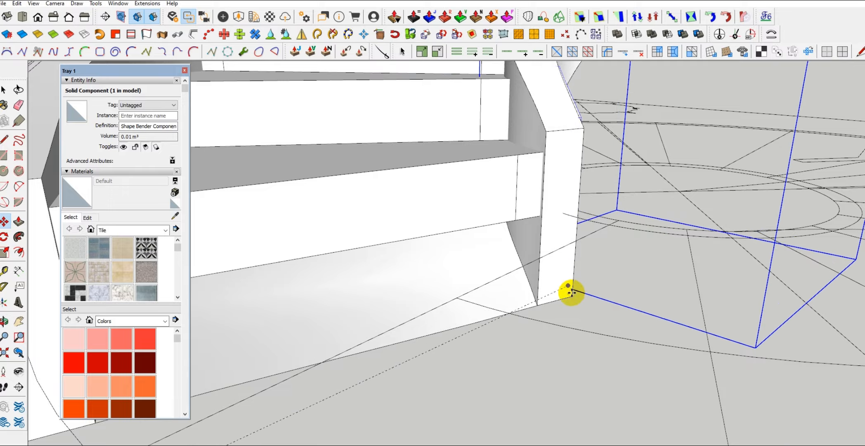
pyautogui.scroll(-8, 448, 383)
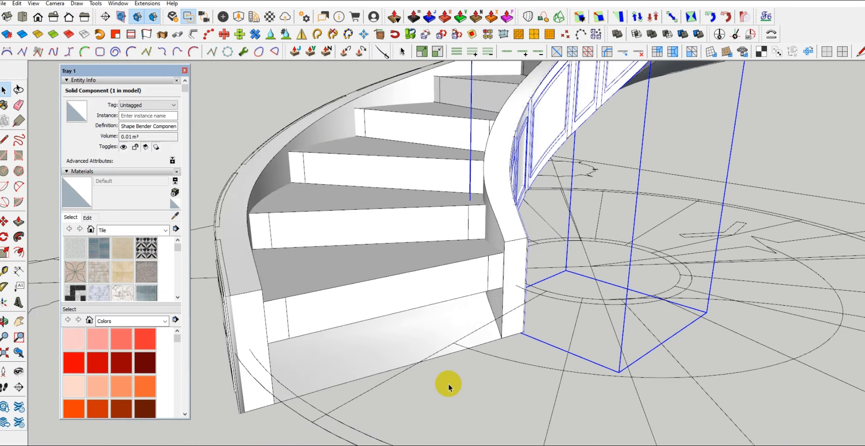
# Examine the panelled staircase from below and around both stringers, selecting the curved underside group.
pyautogui.moveTo(442, 374); pyautogui.dragTo(741, 173, button='middle')
pyautogui.moveTo(460, 197); pyautogui.dragTo(628, 239, button='middle')
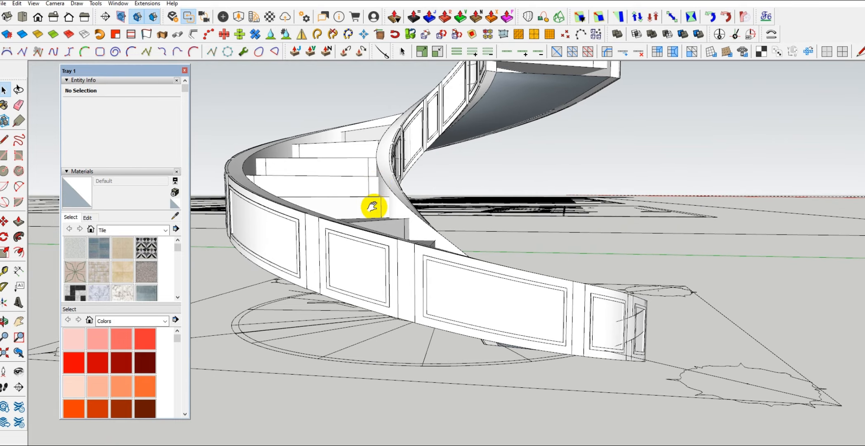
pyautogui.moveTo(372, 203); pyautogui.dragTo(629, 191)
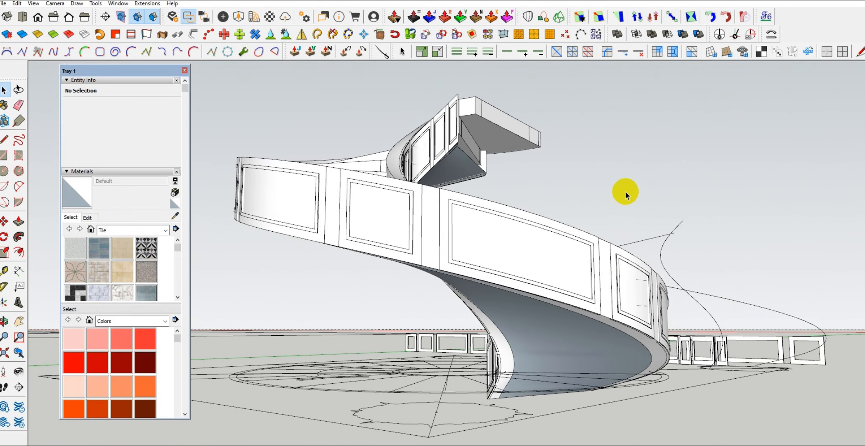
pyautogui.click(568, 325)
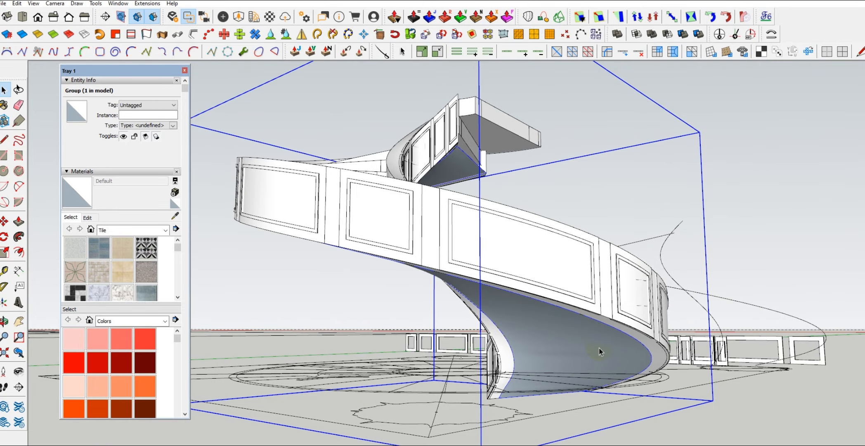
pyautogui.moveTo(600, 348); pyautogui.dragTo(247, 301, button='middle')
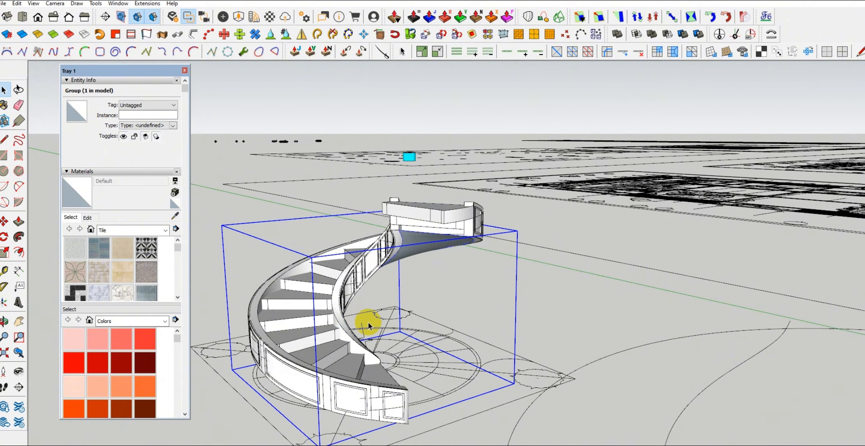
pyautogui.scroll(5, 229, 332)
pyautogui.scroll(-5, 571, 289)
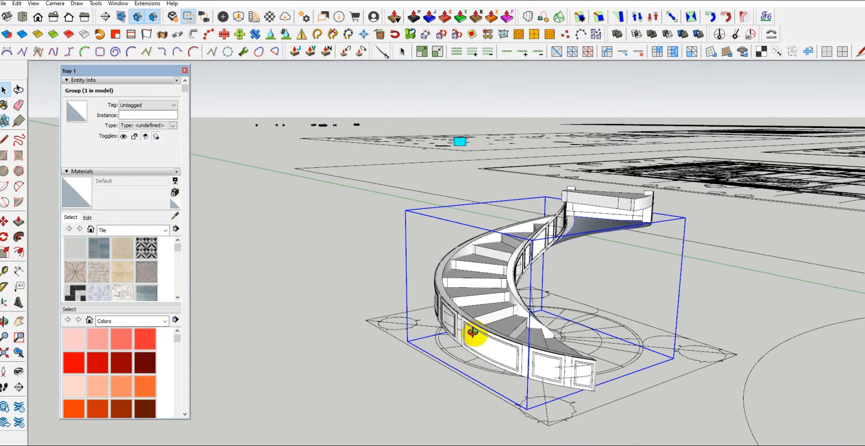
pyautogui.moveTo(469, 333); pyautogui.dragTo(323, 287, button='middle')
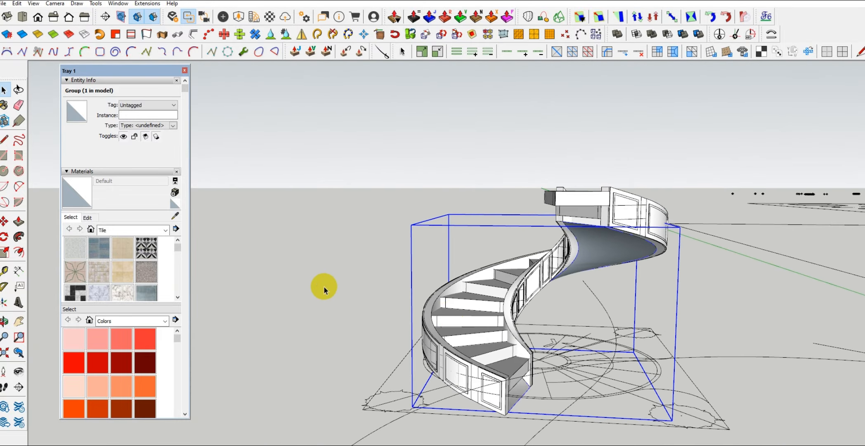